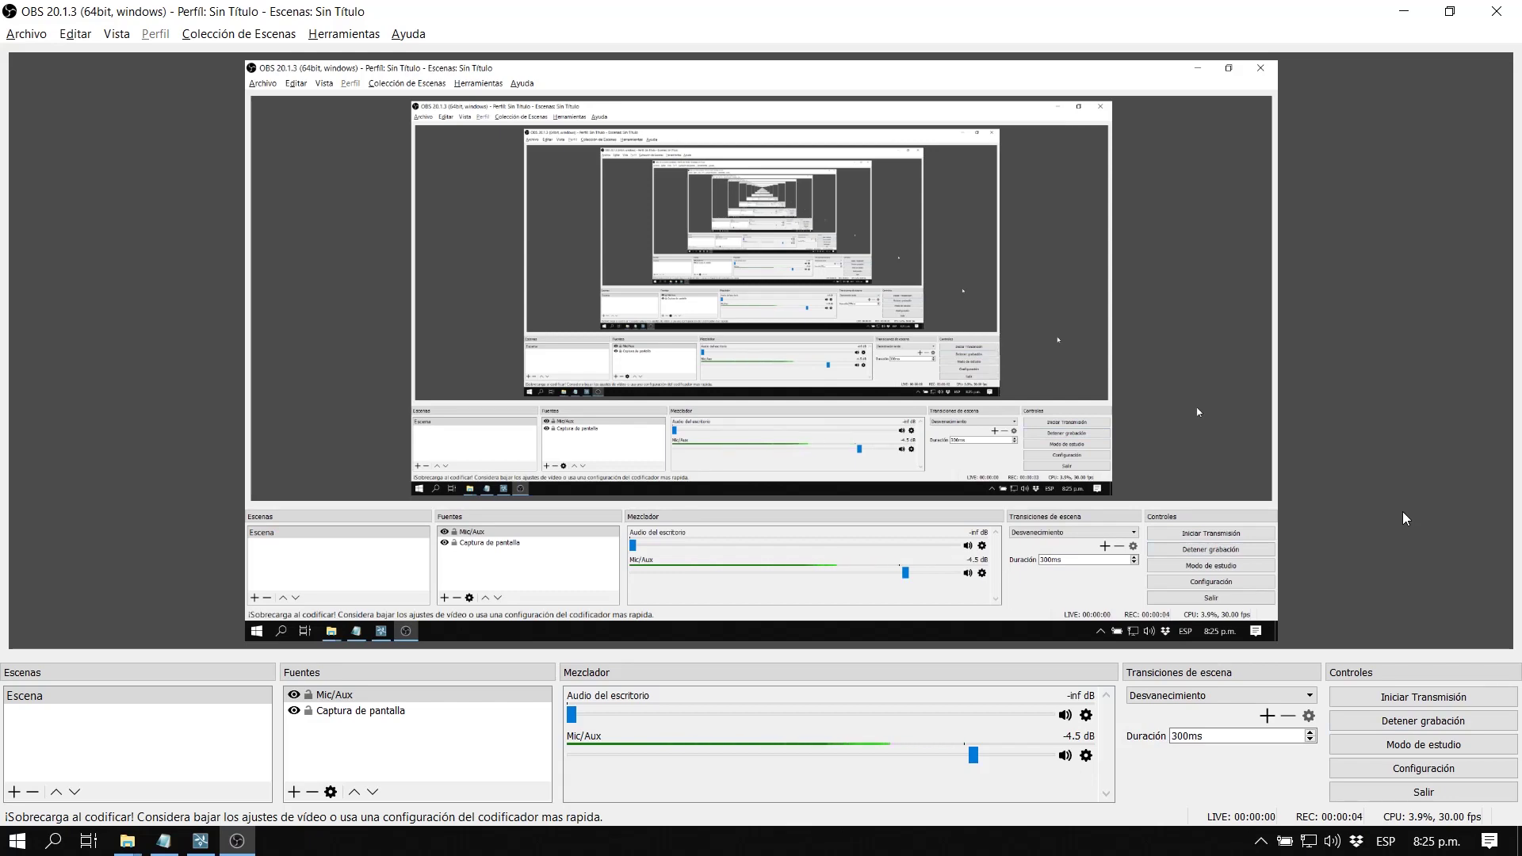
Switch to Lumion and store an aerial view of the hillside town and forest in photo slot 4
{"action": "left_click", "coordinate": [1402, 13]}
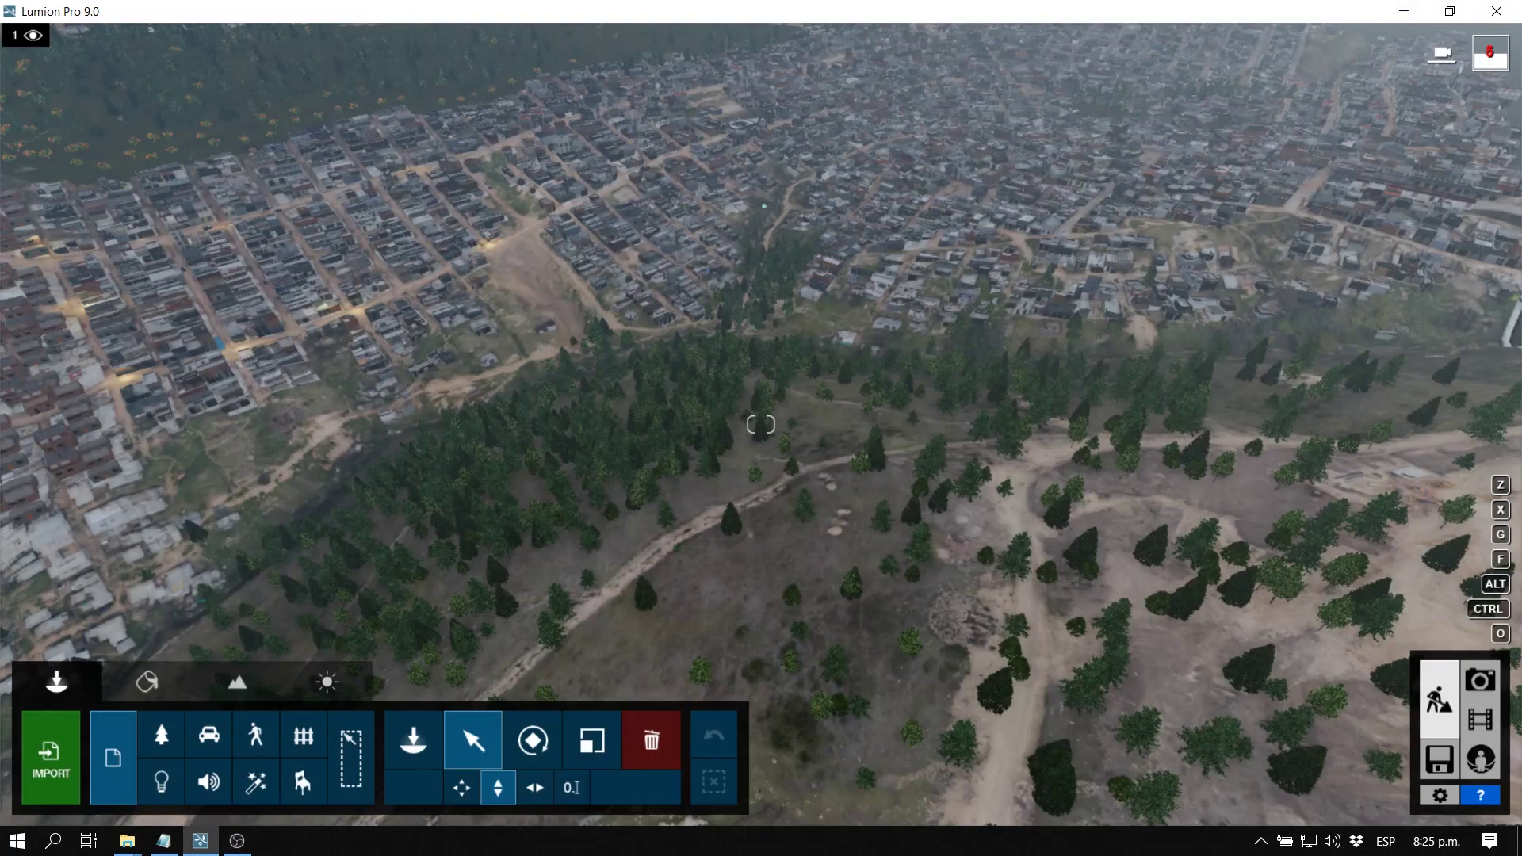
{"action": "right_click_drag", "start_coordinate": [1042, 394], "coordinate": [980, 476]}
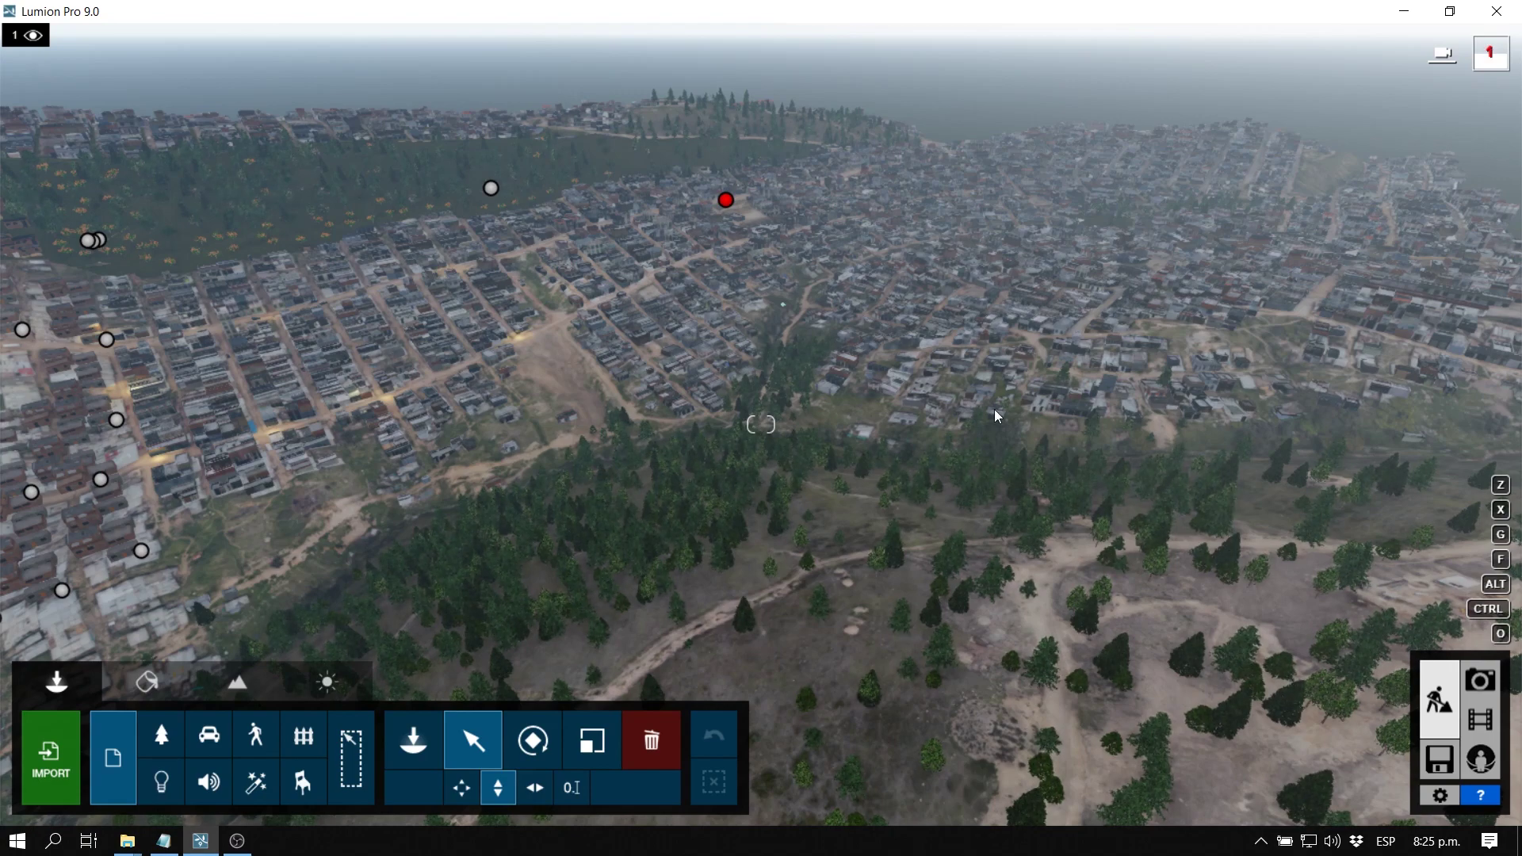
{"action": "right_click_drag", "start_coordinate": [761, 424], "coordinate": [721, 406]}
{"action": "key", "text": "s"}
{"action": "key", "text": "s"}
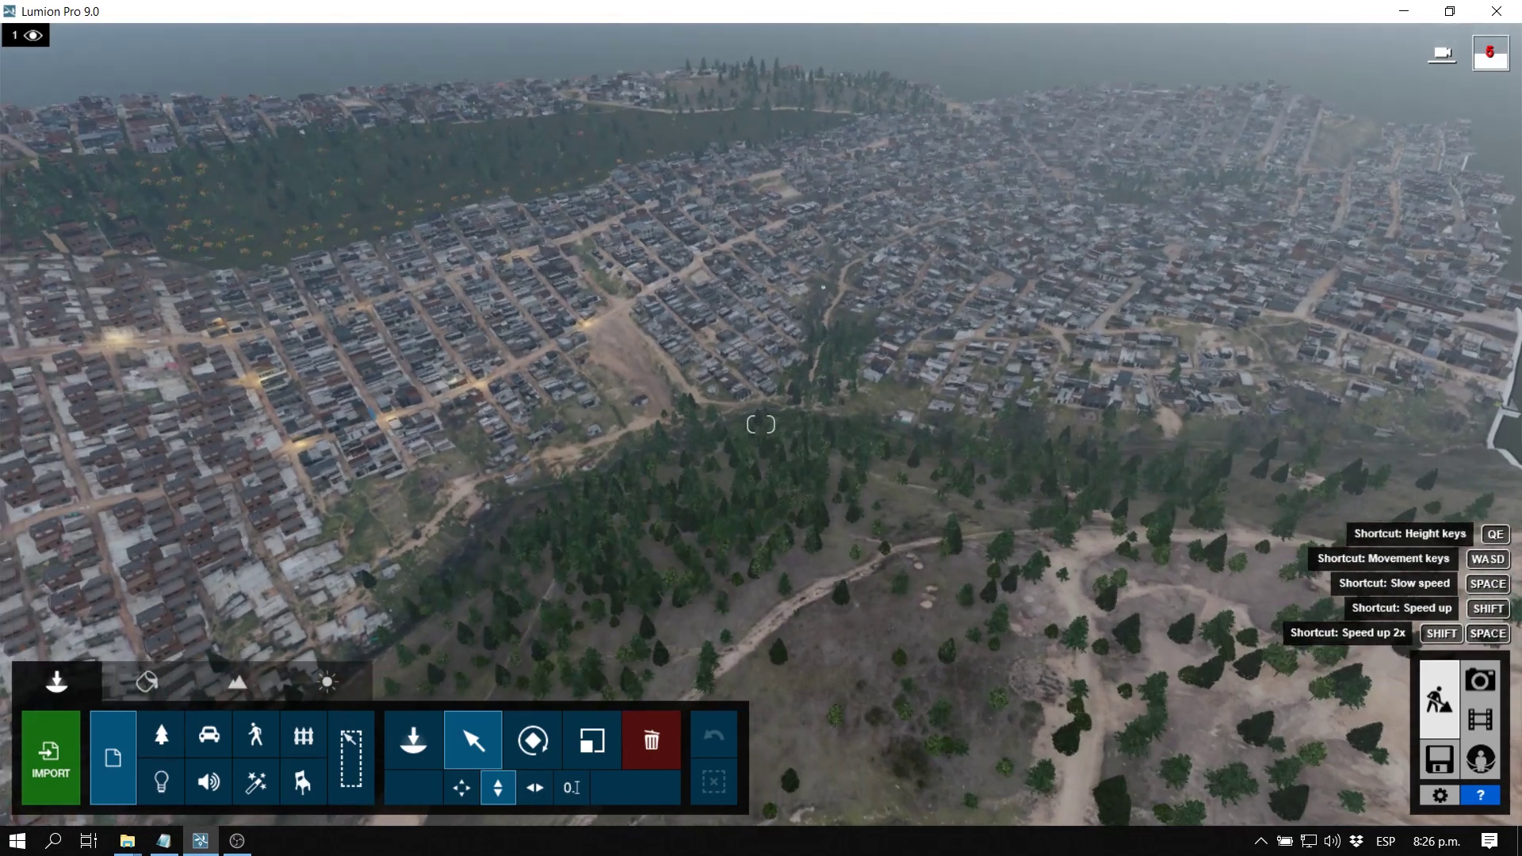
{"action": "right_click_drag", "start_coordinate": [1022, 395], "coordinate": [977, 416]}
{"action": "key", "text": "a"}
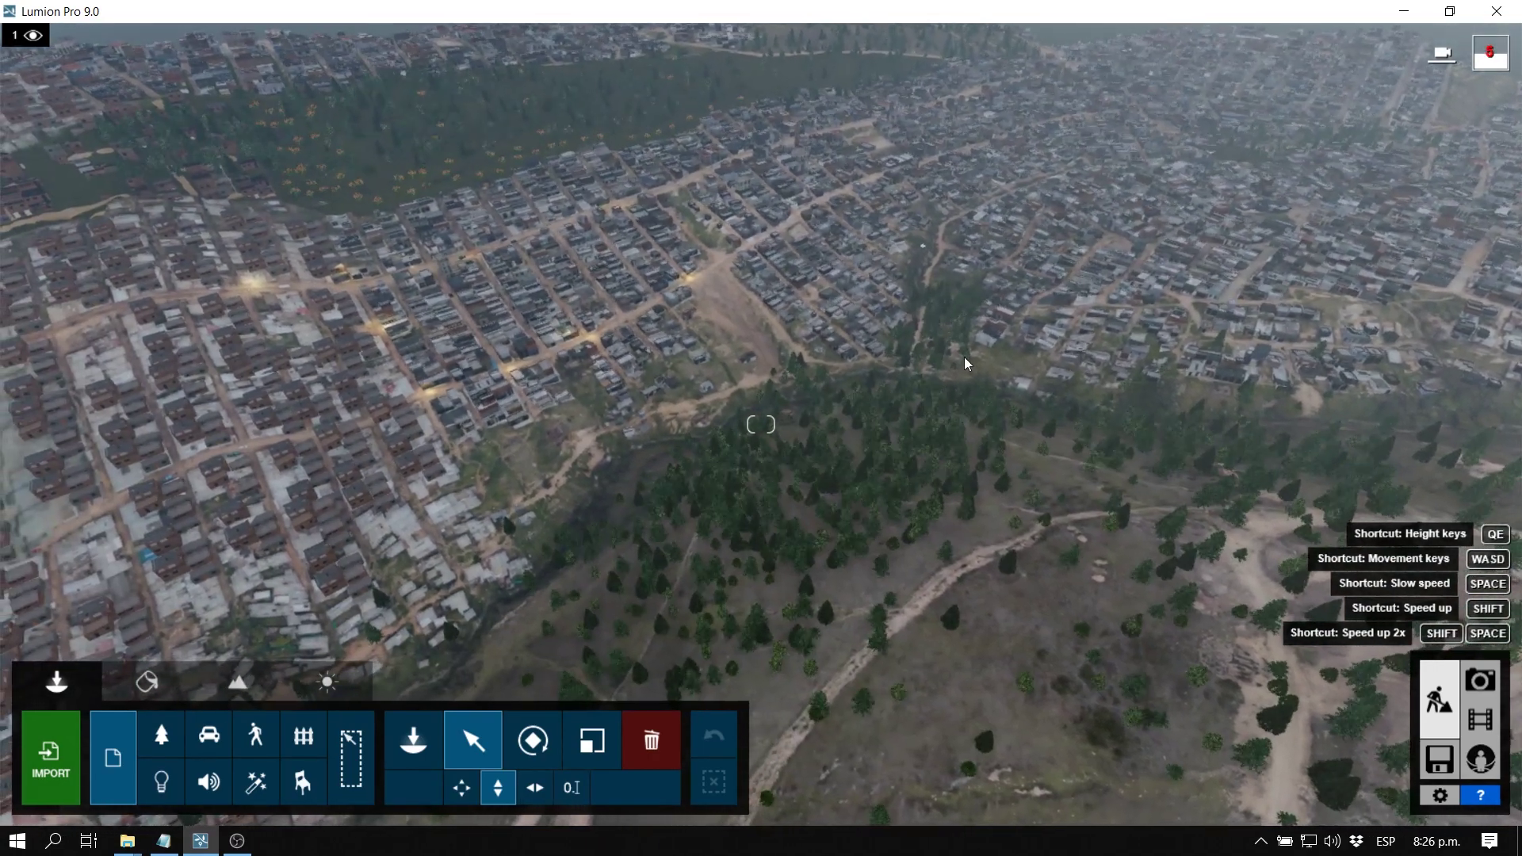
{"action": "right_click_drag", "start_coordinate": [964, 357], "coordinate": [991, 360]}
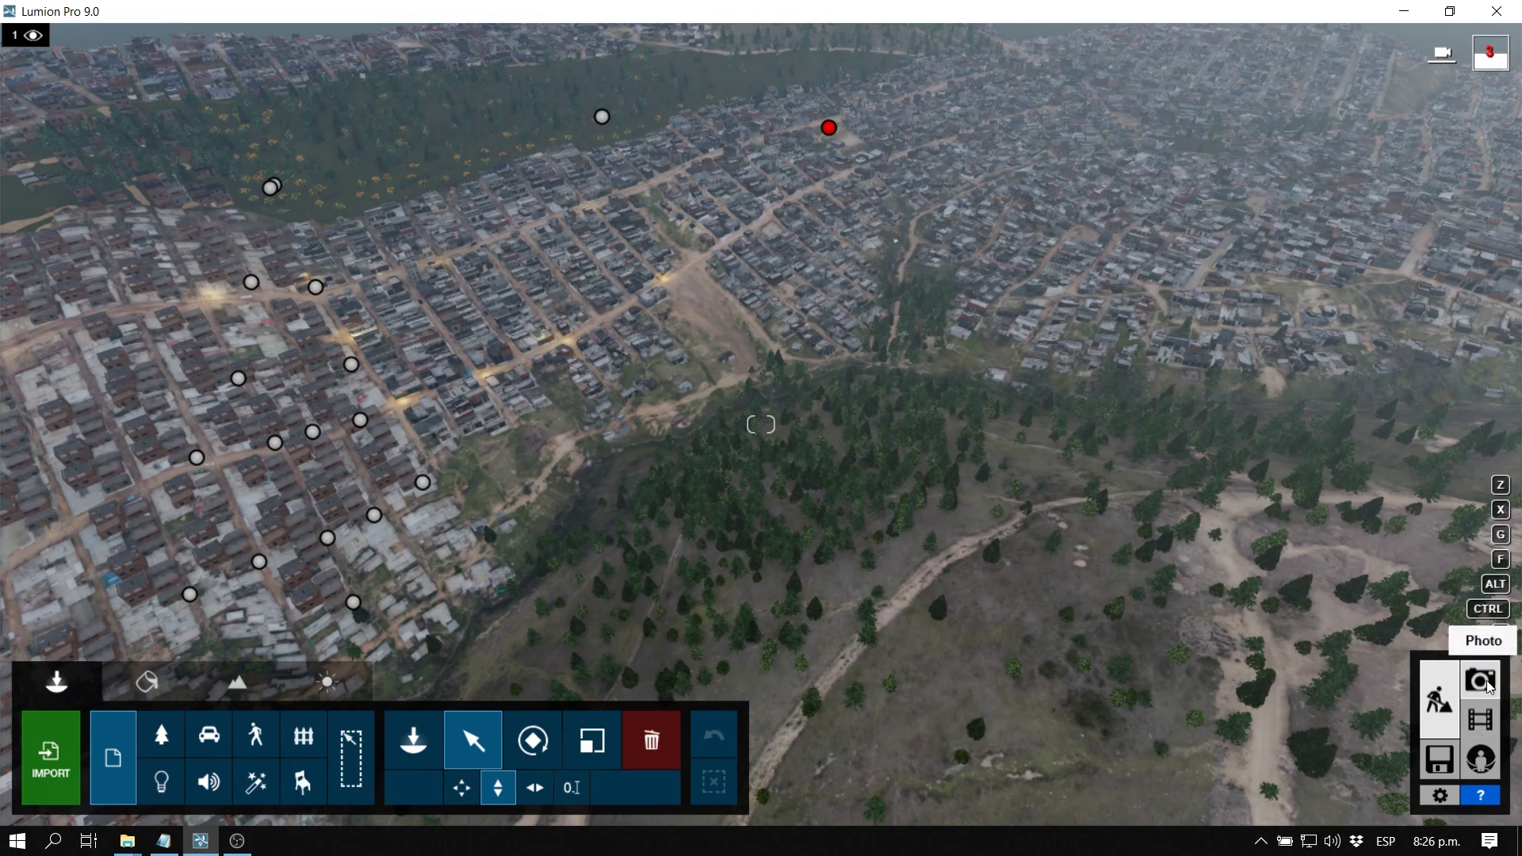
{"action": "left_click", "coordinate": [1487, 687]}
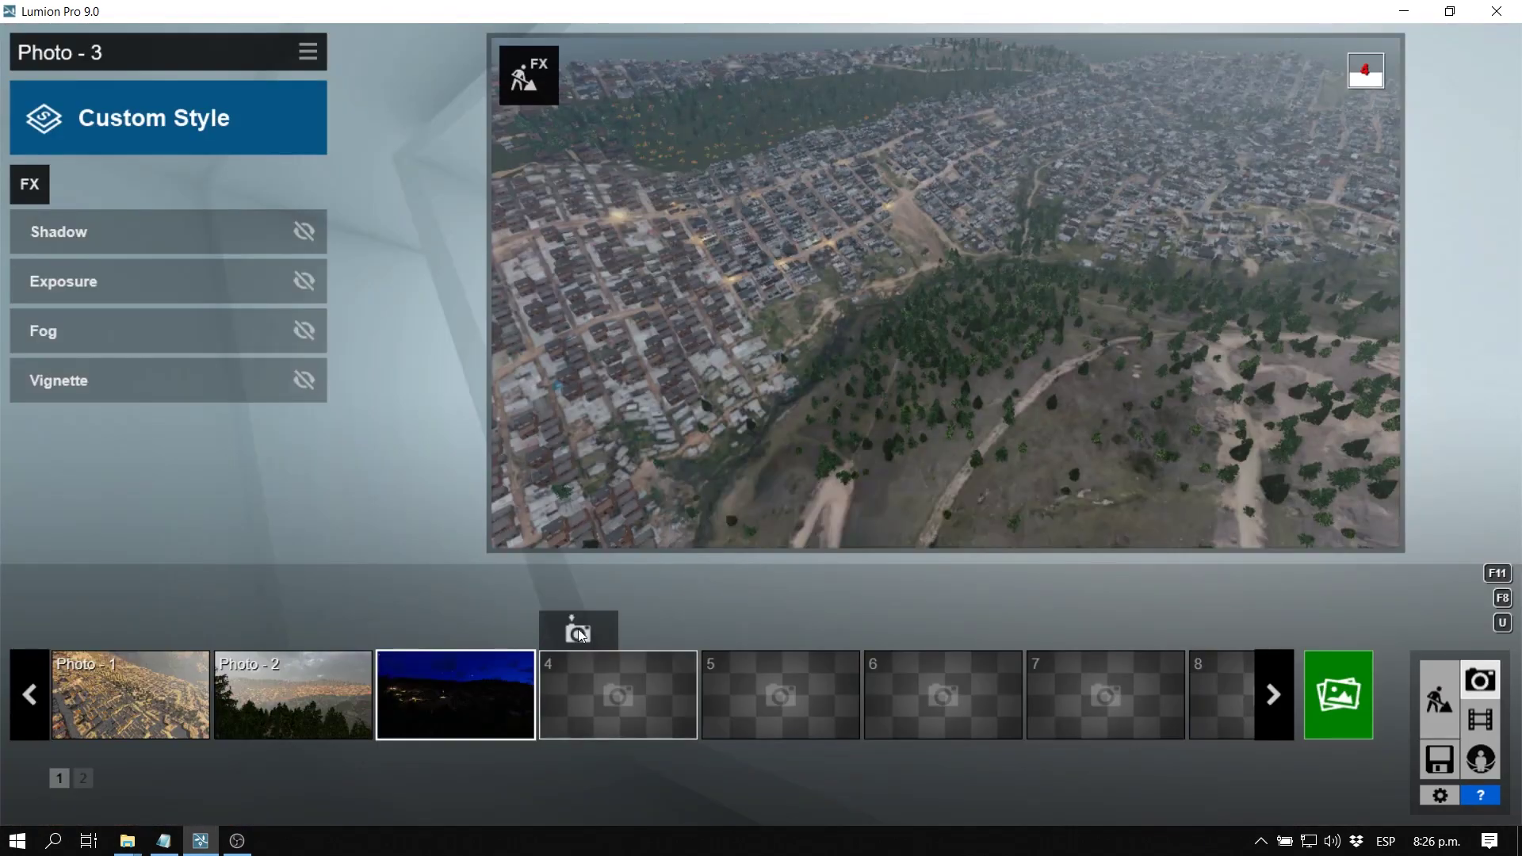
{"action": "left_click", "coordinate": [631, 690]}
{"action": "left_click", "coordinate": [578, 632]}
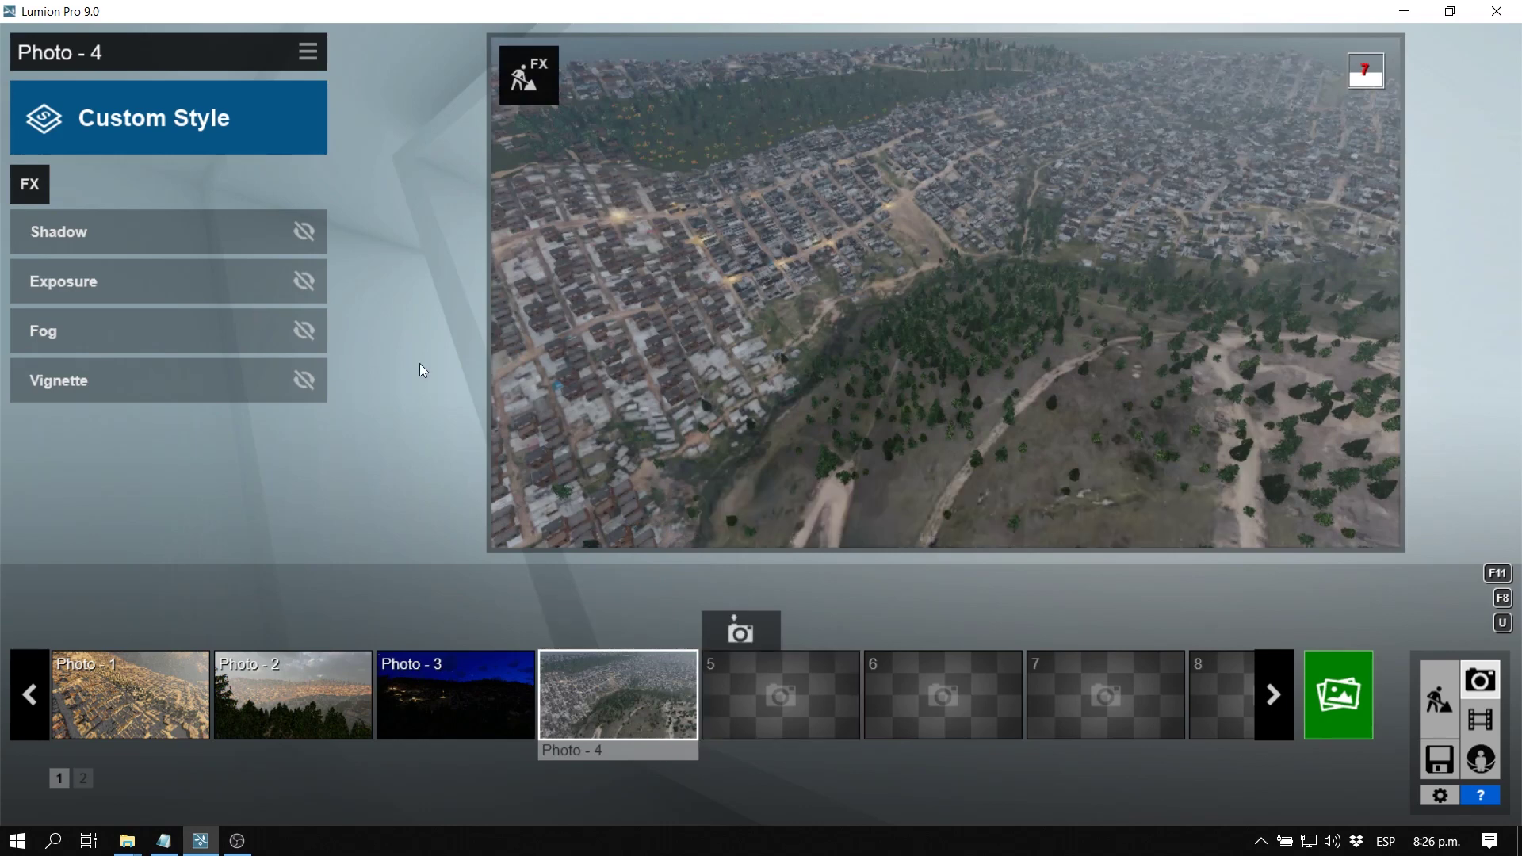
Apply the Daytime style to Photo 4 and add a Real Skies effect using the Cloudy 2 sky
{"action": "left_click", "coordinate": [234, 132]}
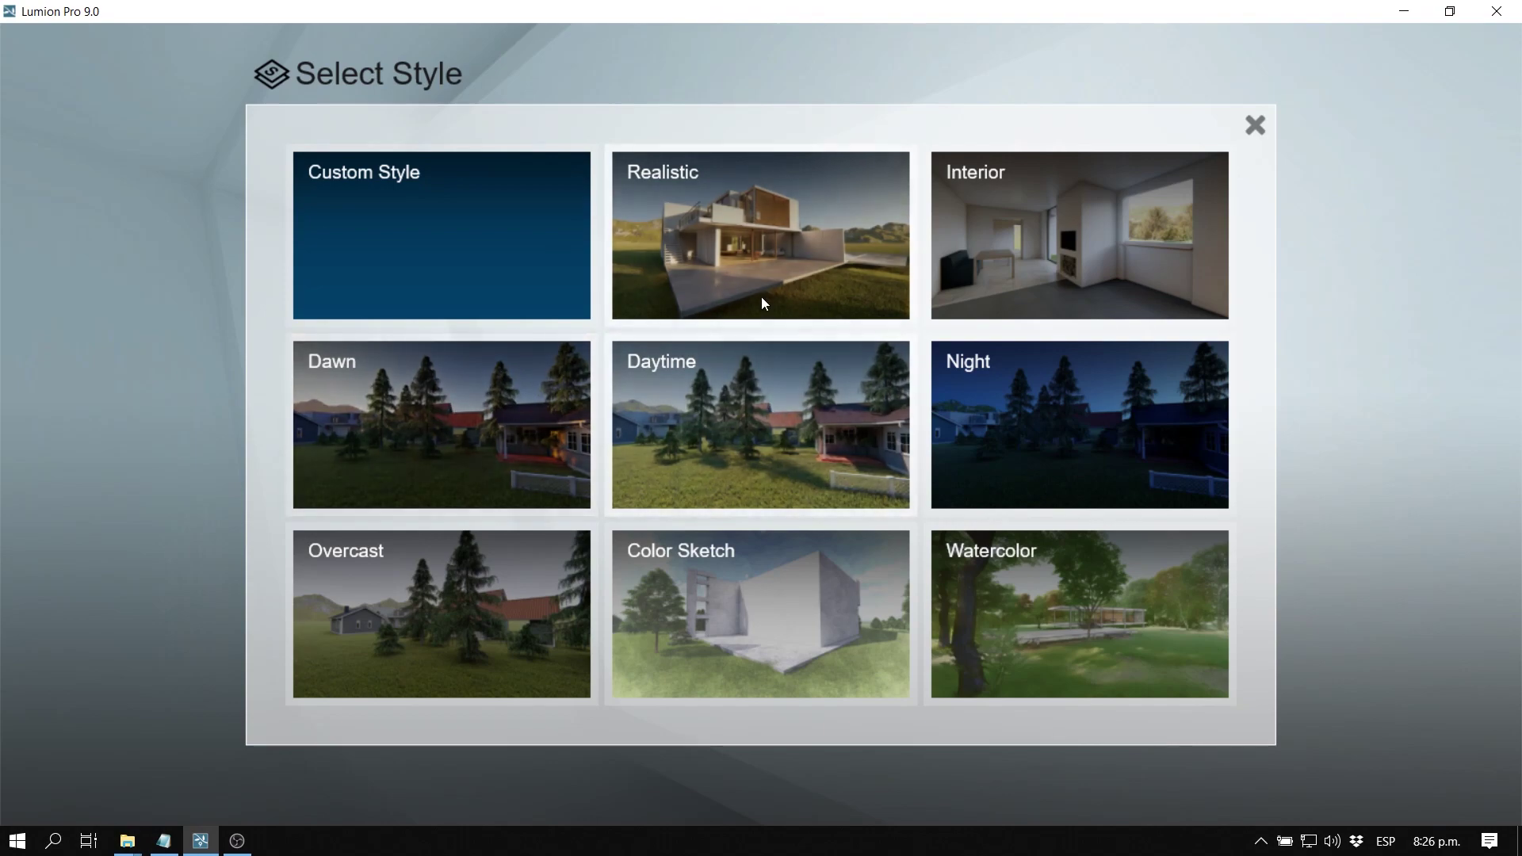
{"action": "left_click", "coordinate": [708, 430]}
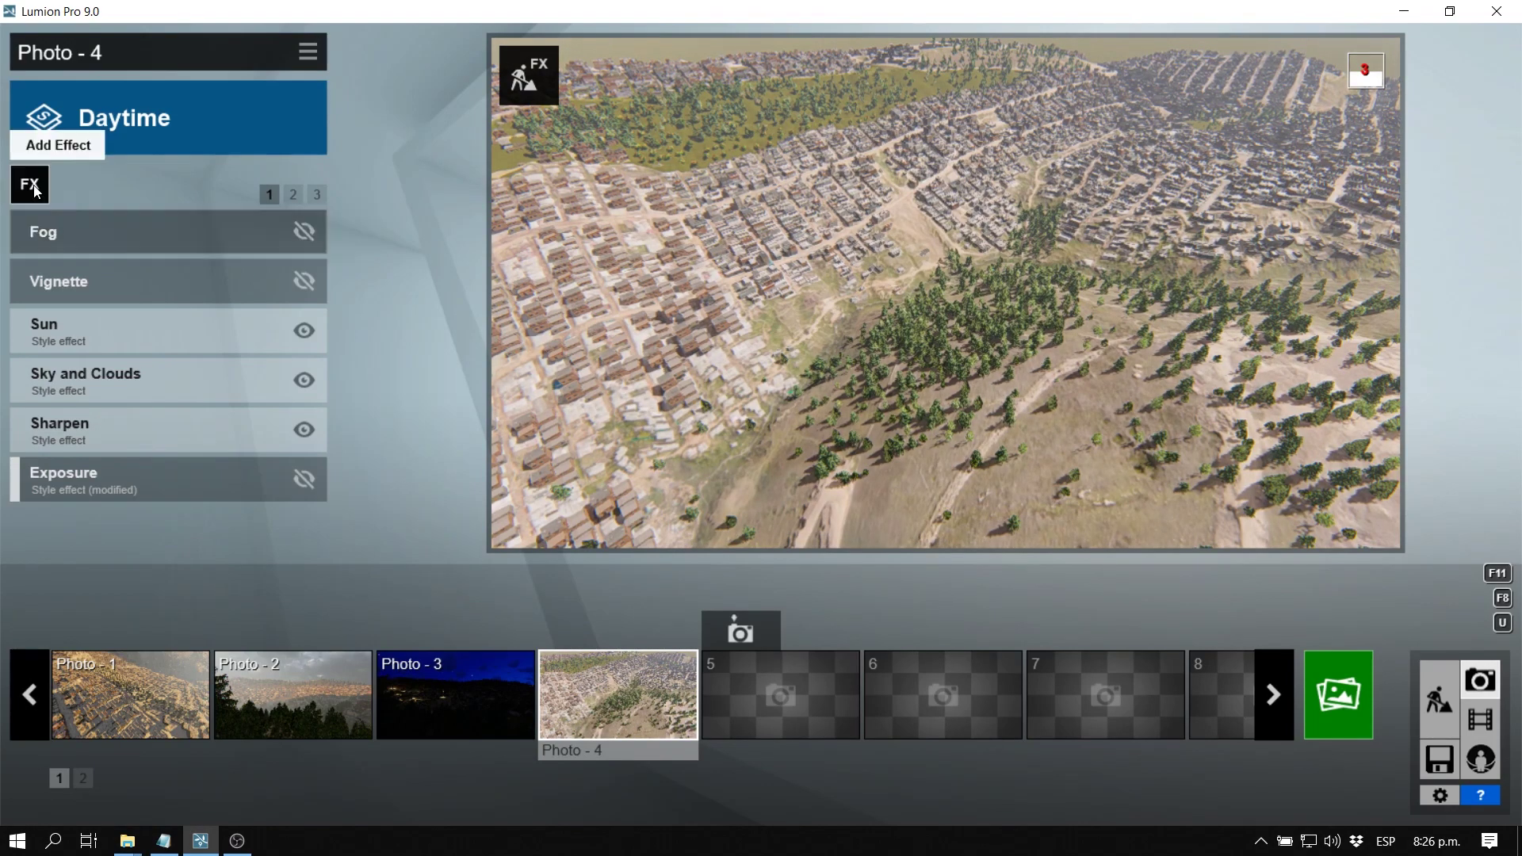
{"action": "left_click", "coordinate": [59, 190]}
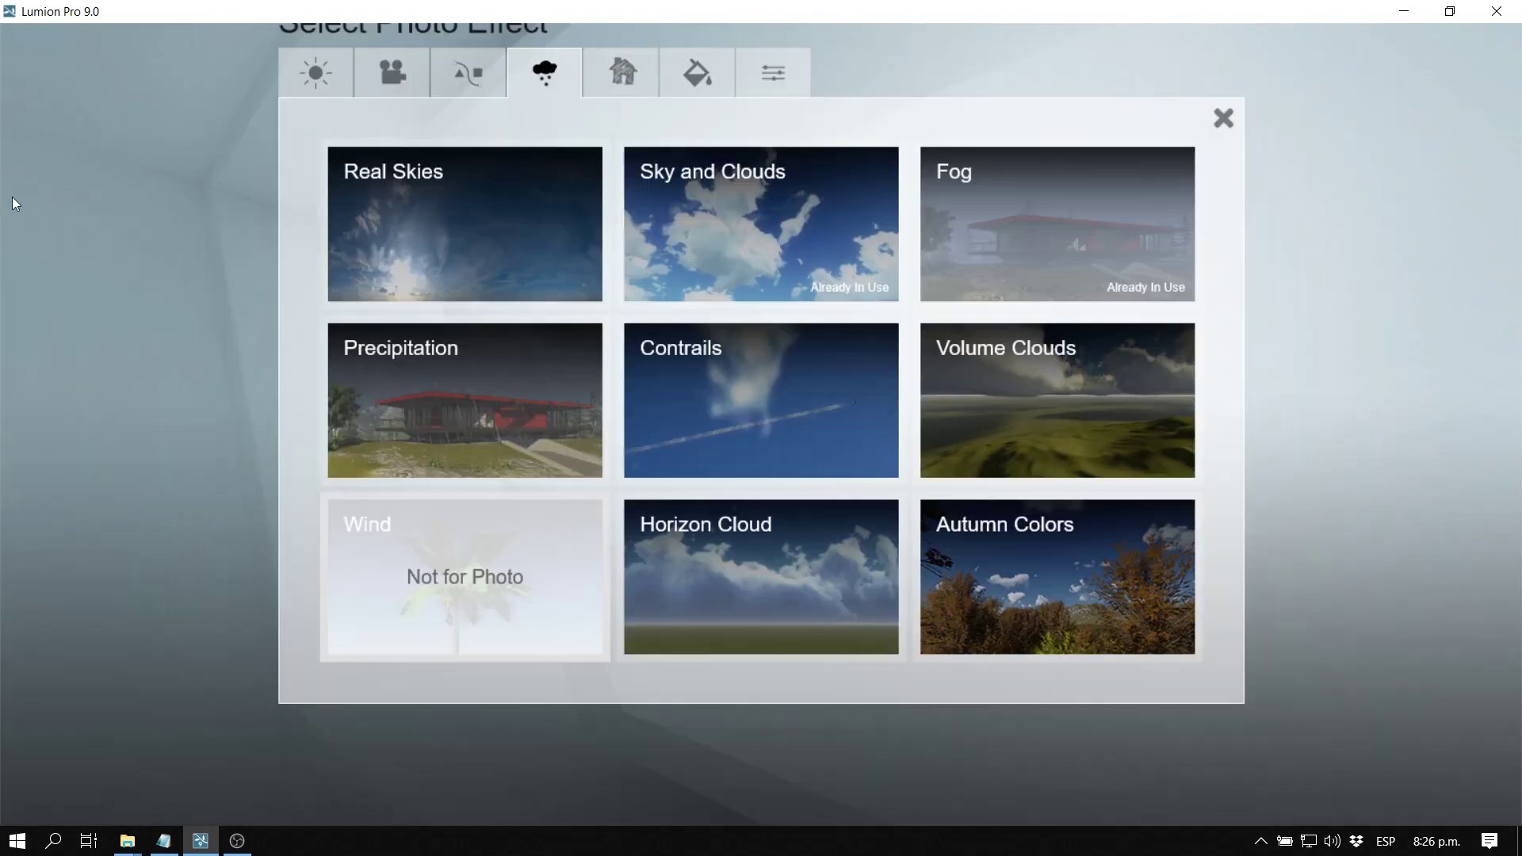
{"action": "left_click", "coordinate": [474, 244]}
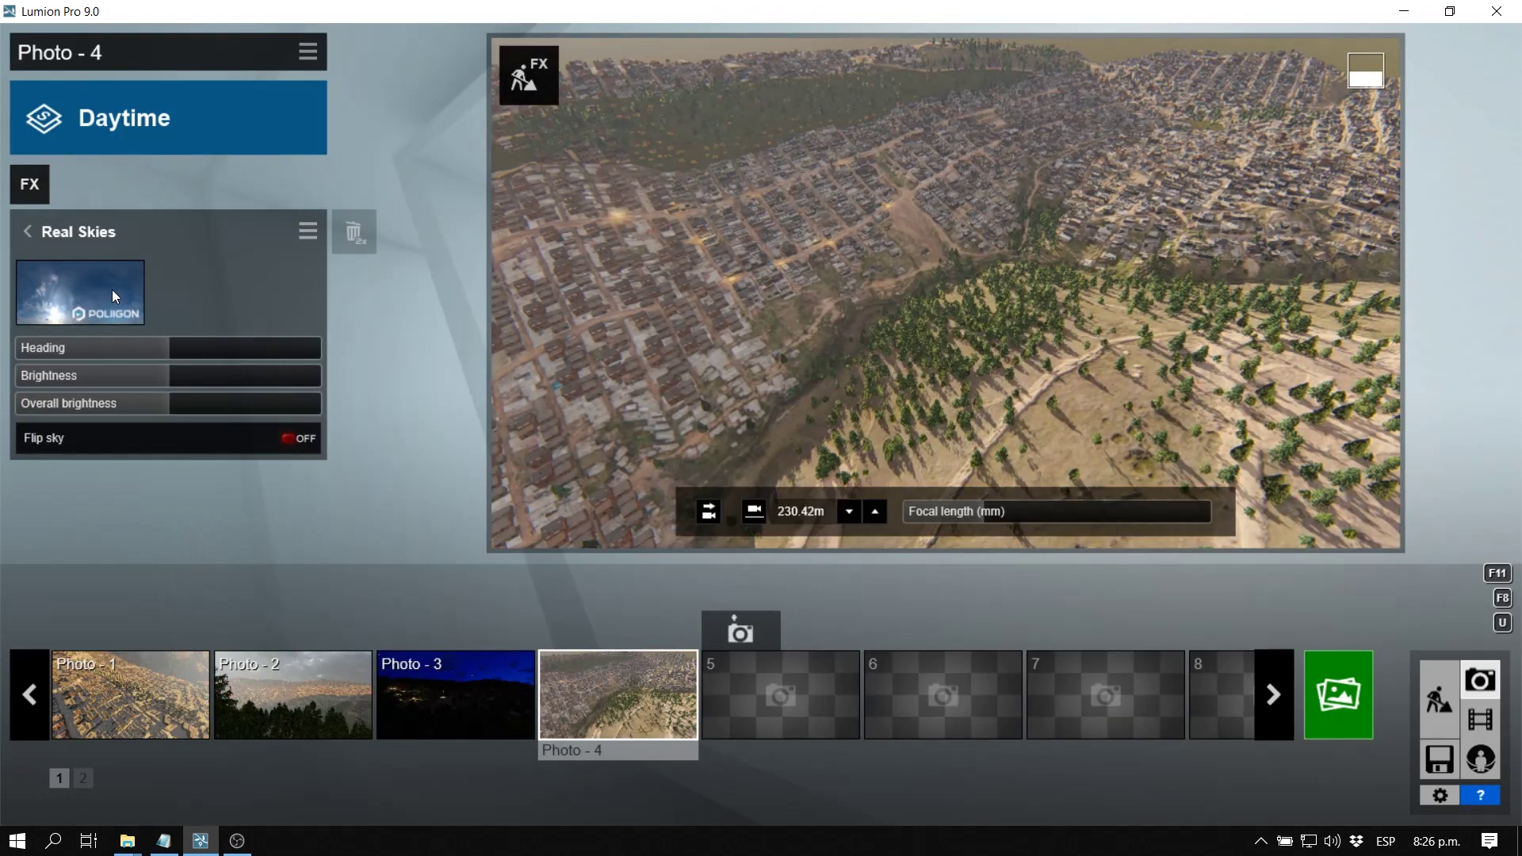
{"action": "left_click", "coordinate": [111, 288]}
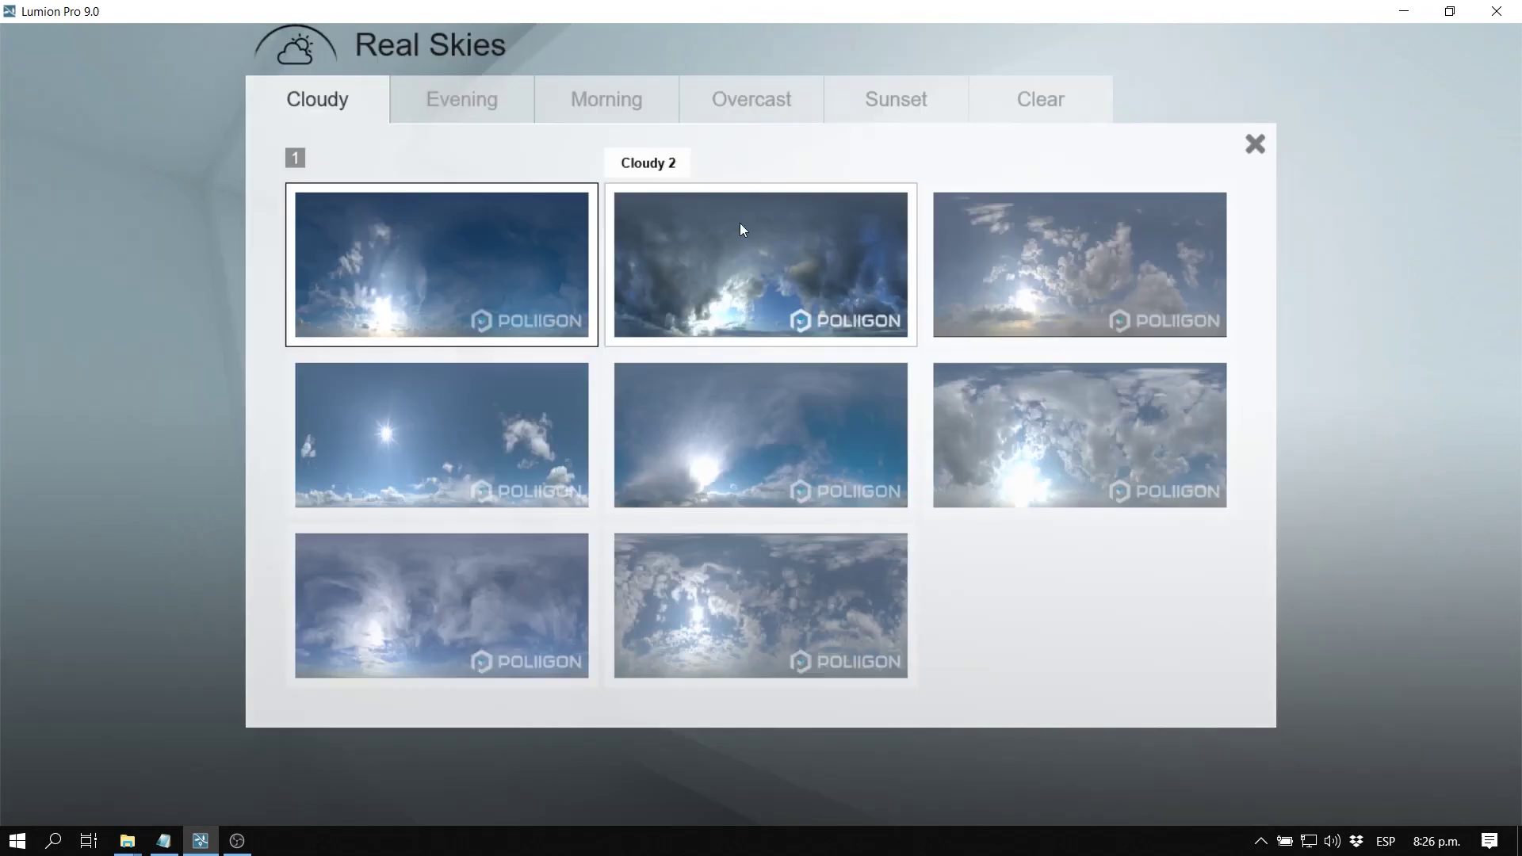
{"action": "left_click", "coordinate": [768, 283]}
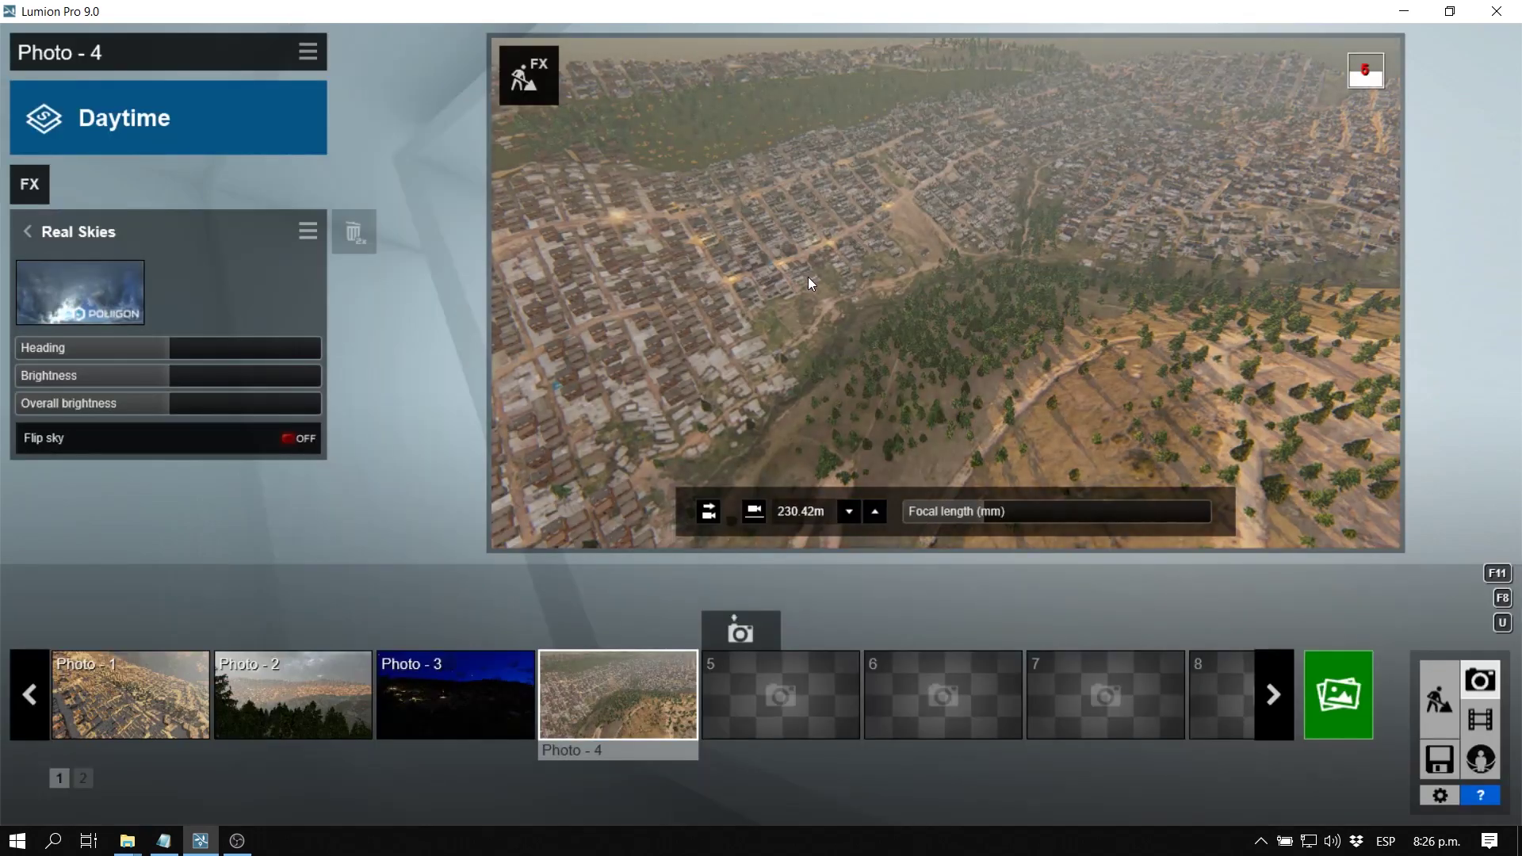
{"action": "left_click", "coordinate": [26, 232]}
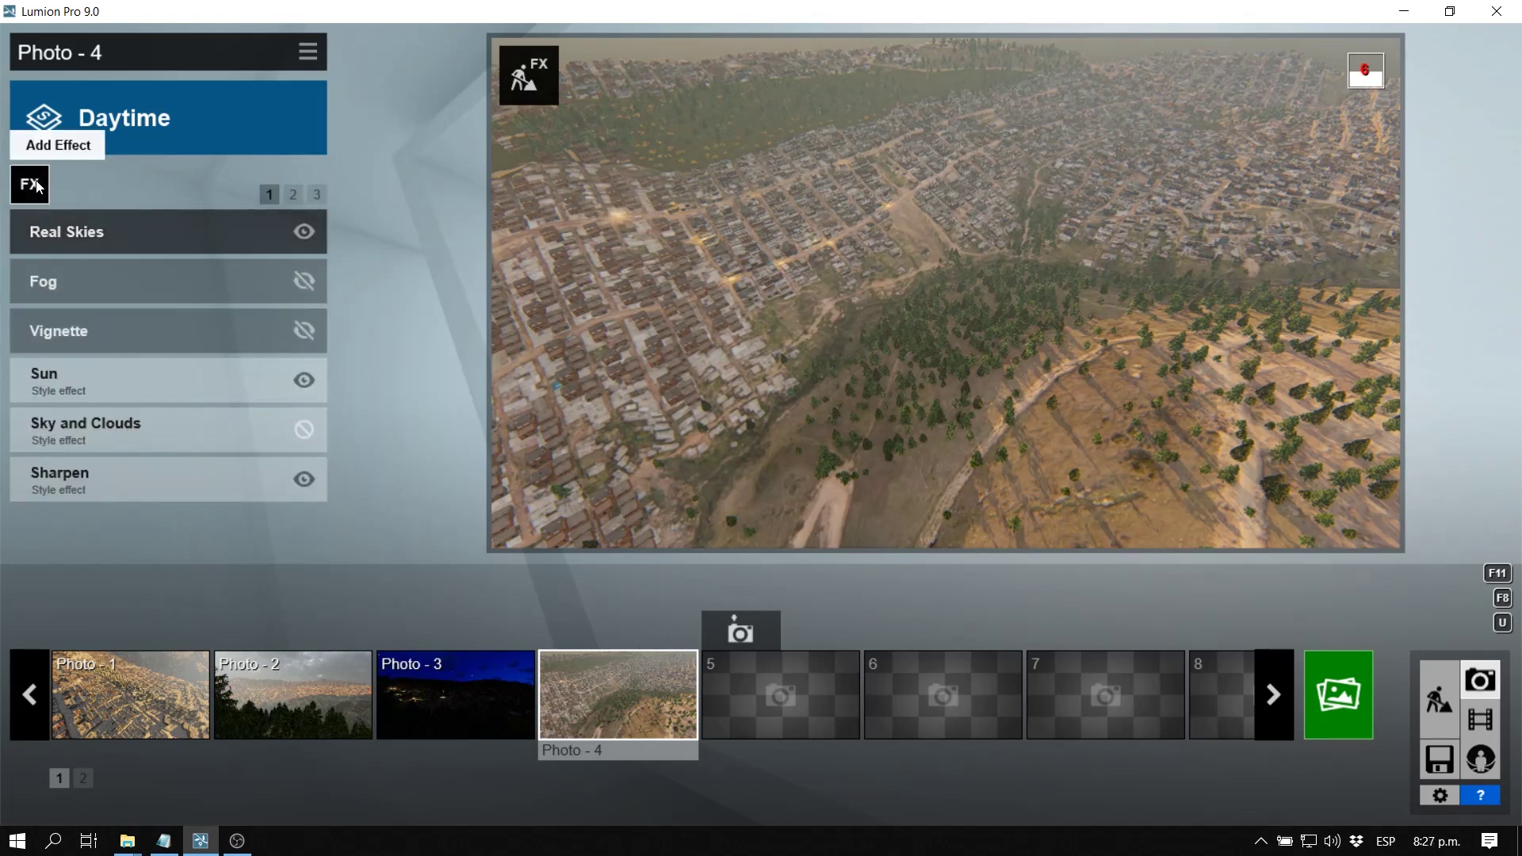
Add the Precipitation weather effect to Photo 4
{"action": "left_click", "coordinate": [31, 184]}
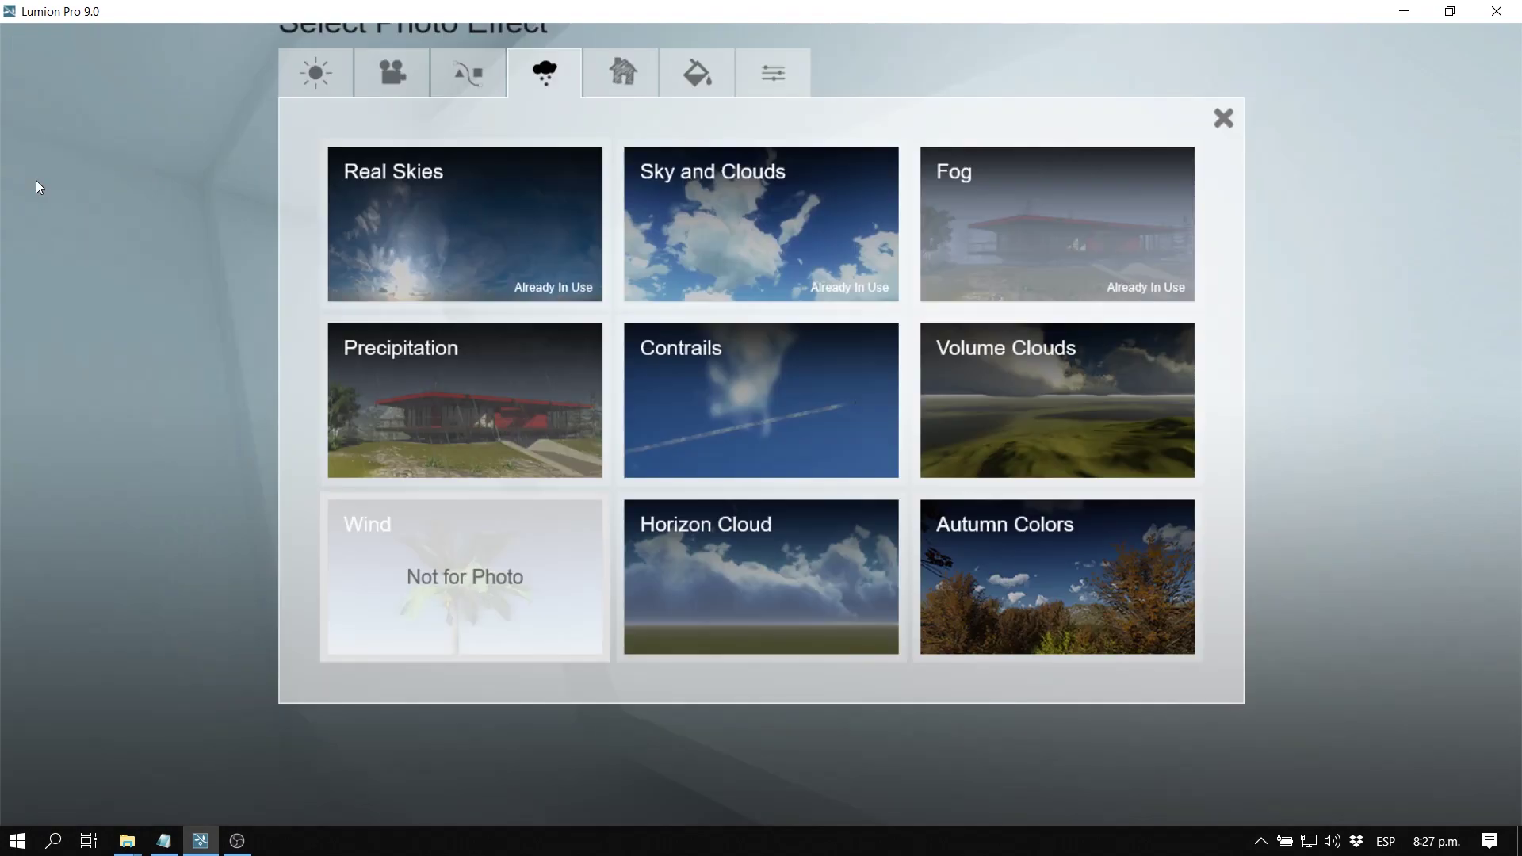
{"action": "left_click", "coordinate": [471, 409]}
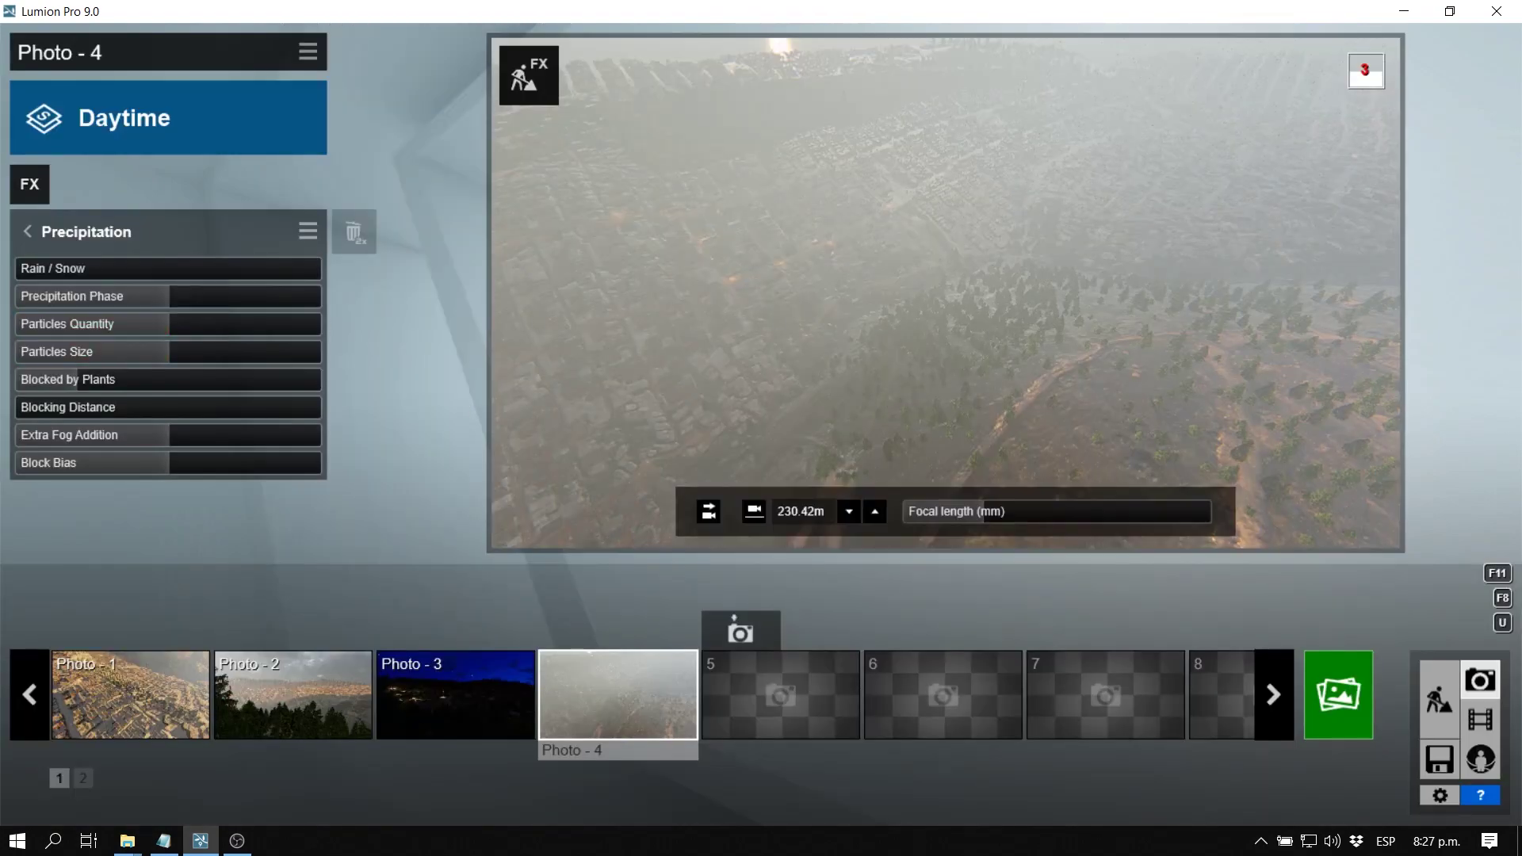
{"action": "key", "text": "w"}
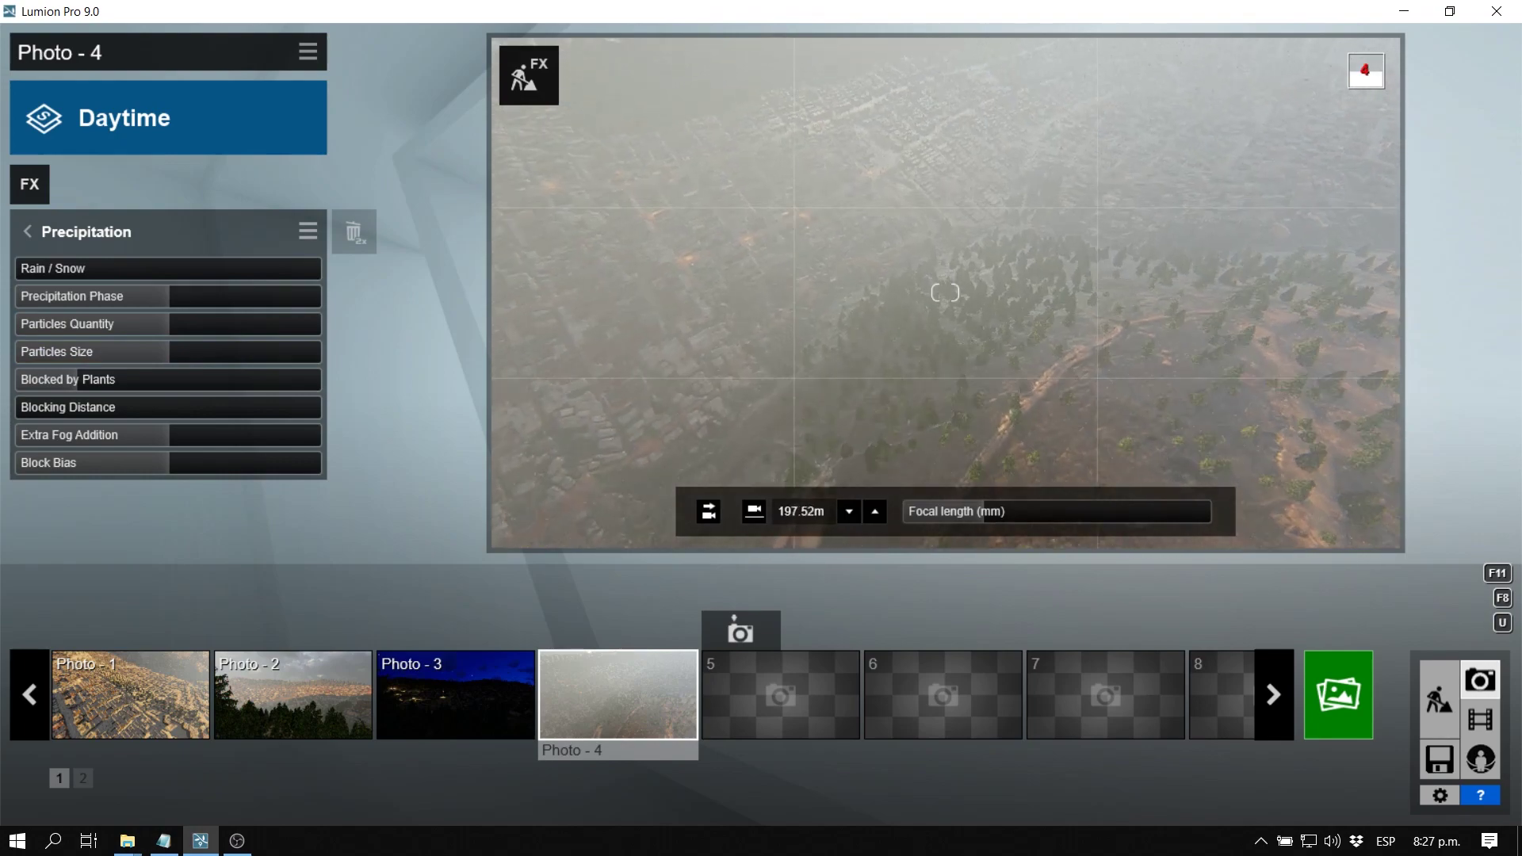
{"action": "key", "text": "w"}
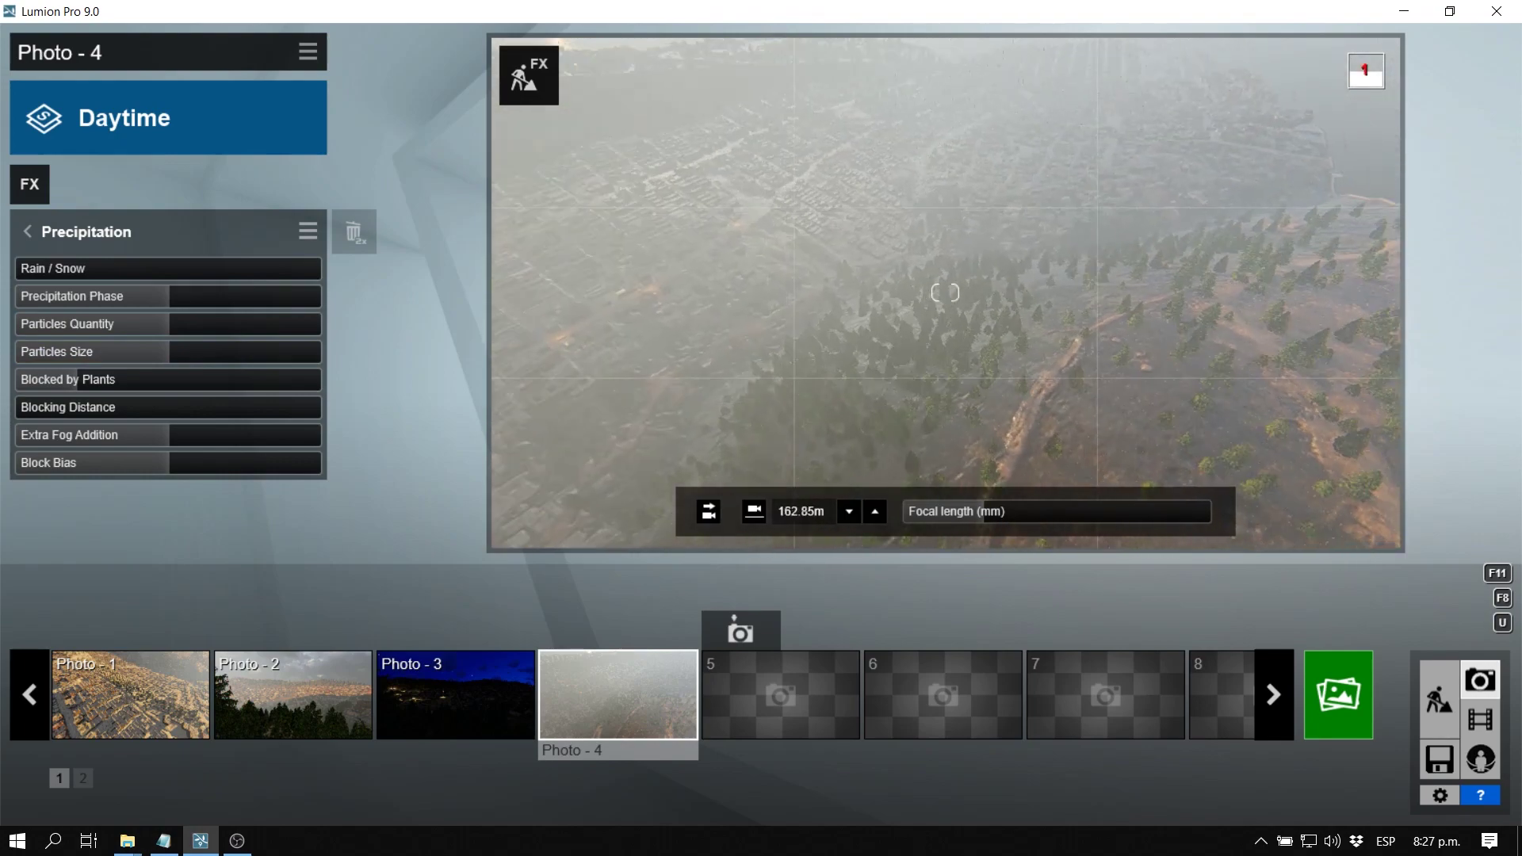
{"action": "key", "text": "s"}
{"action": "key", "text": "a"}
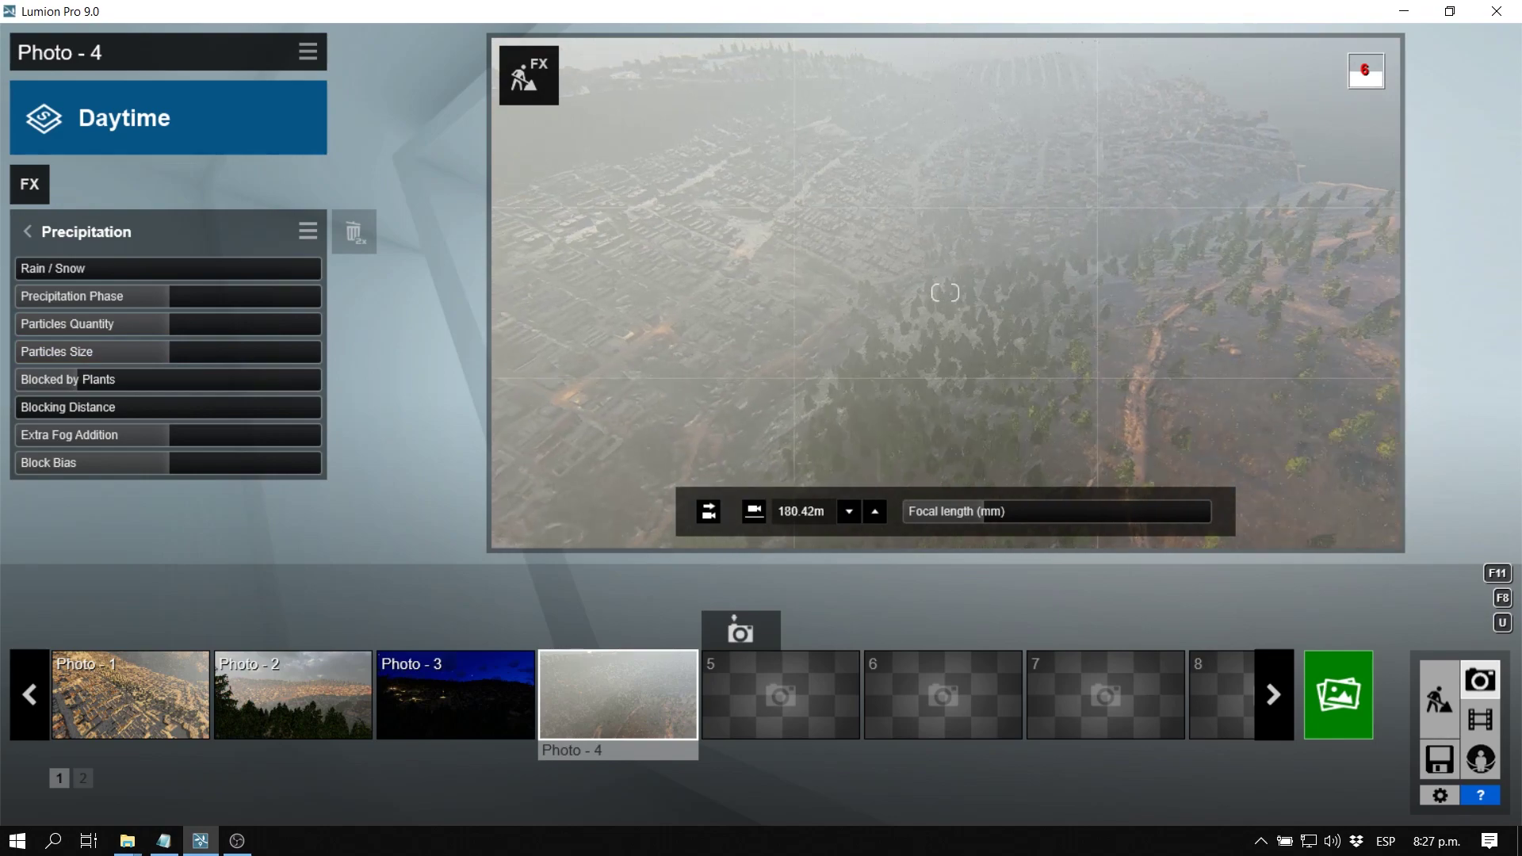
{"action": "key", "text": "s"}
{"action": "key", "text": "a"}
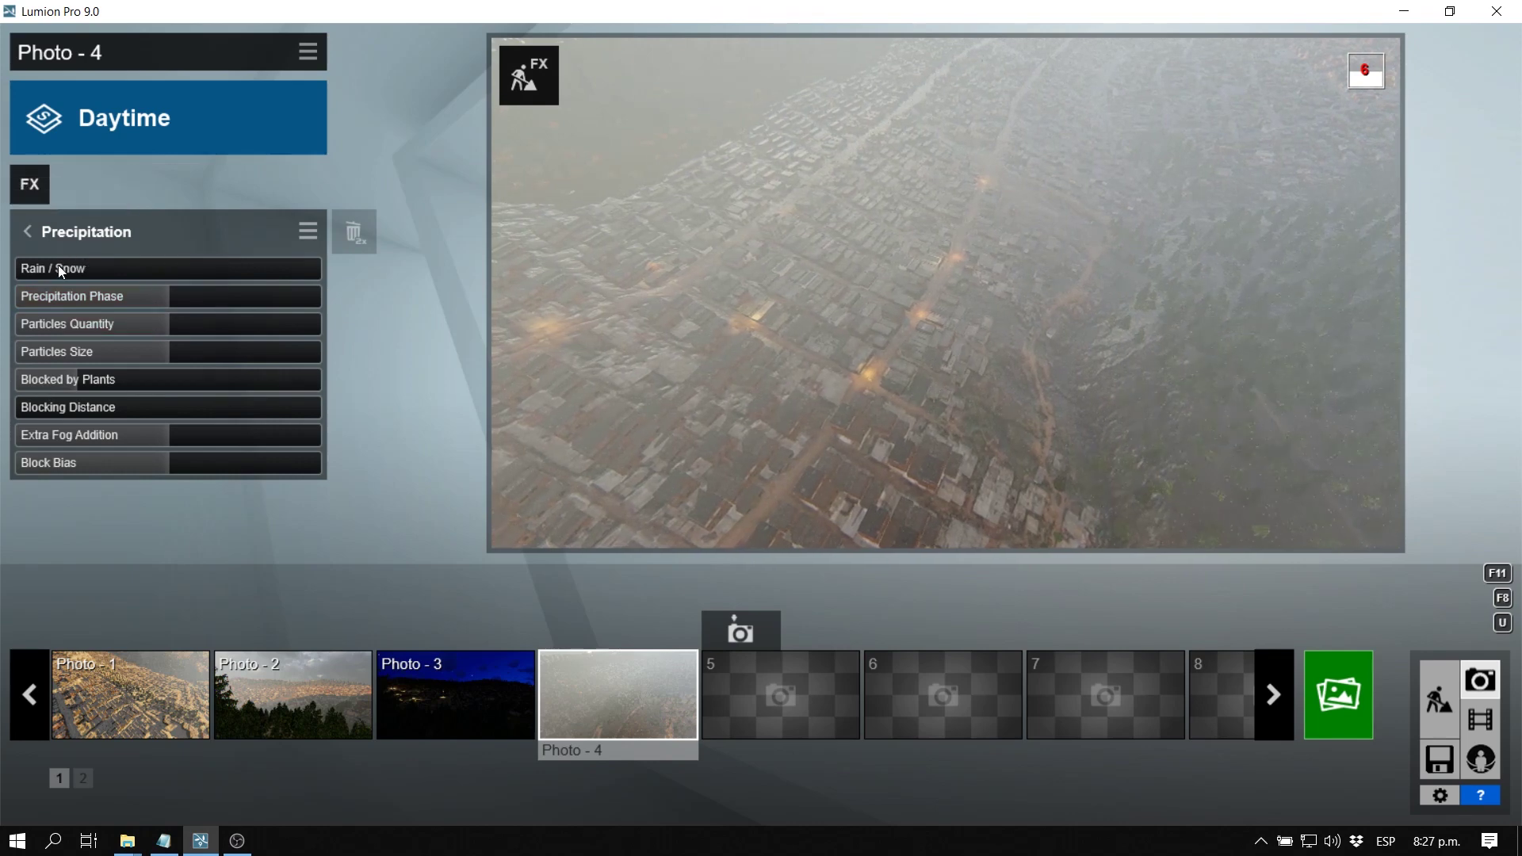
Raise the Precipitation effect's Rain / Snow value to about 0.7 for snow cover
{"action": "mouse_move", "coordinate": [45, 272]}
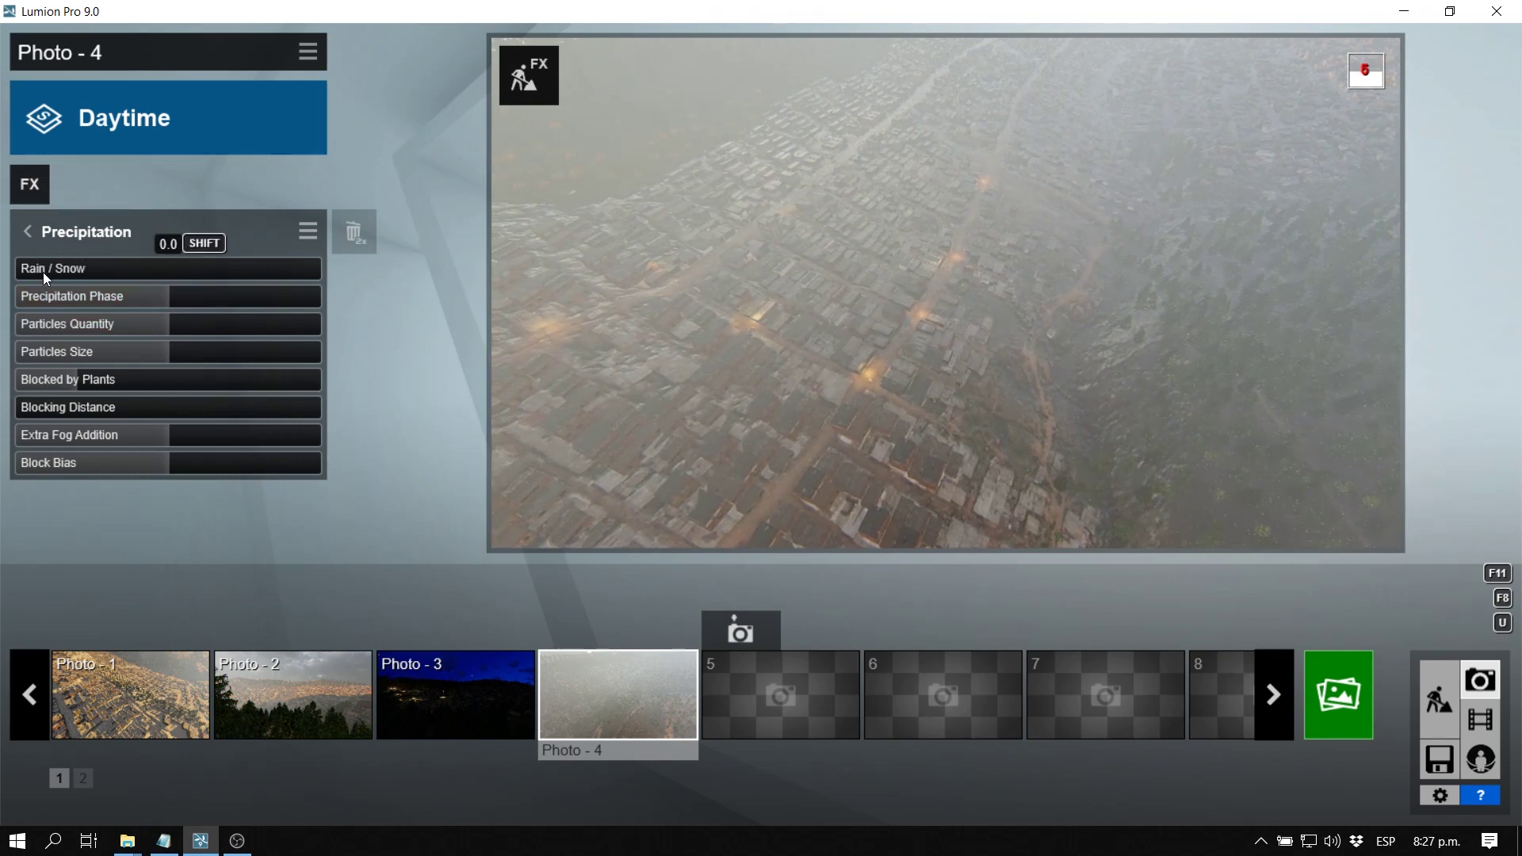
{"action": "left_click", "coordinate": [43, 273]}
{"action": "left_click", "coordinate": [31, 274]}
{"action": "left_click_drag", "start_coordinate": [41, 271], "coordinate": [222, 264]}
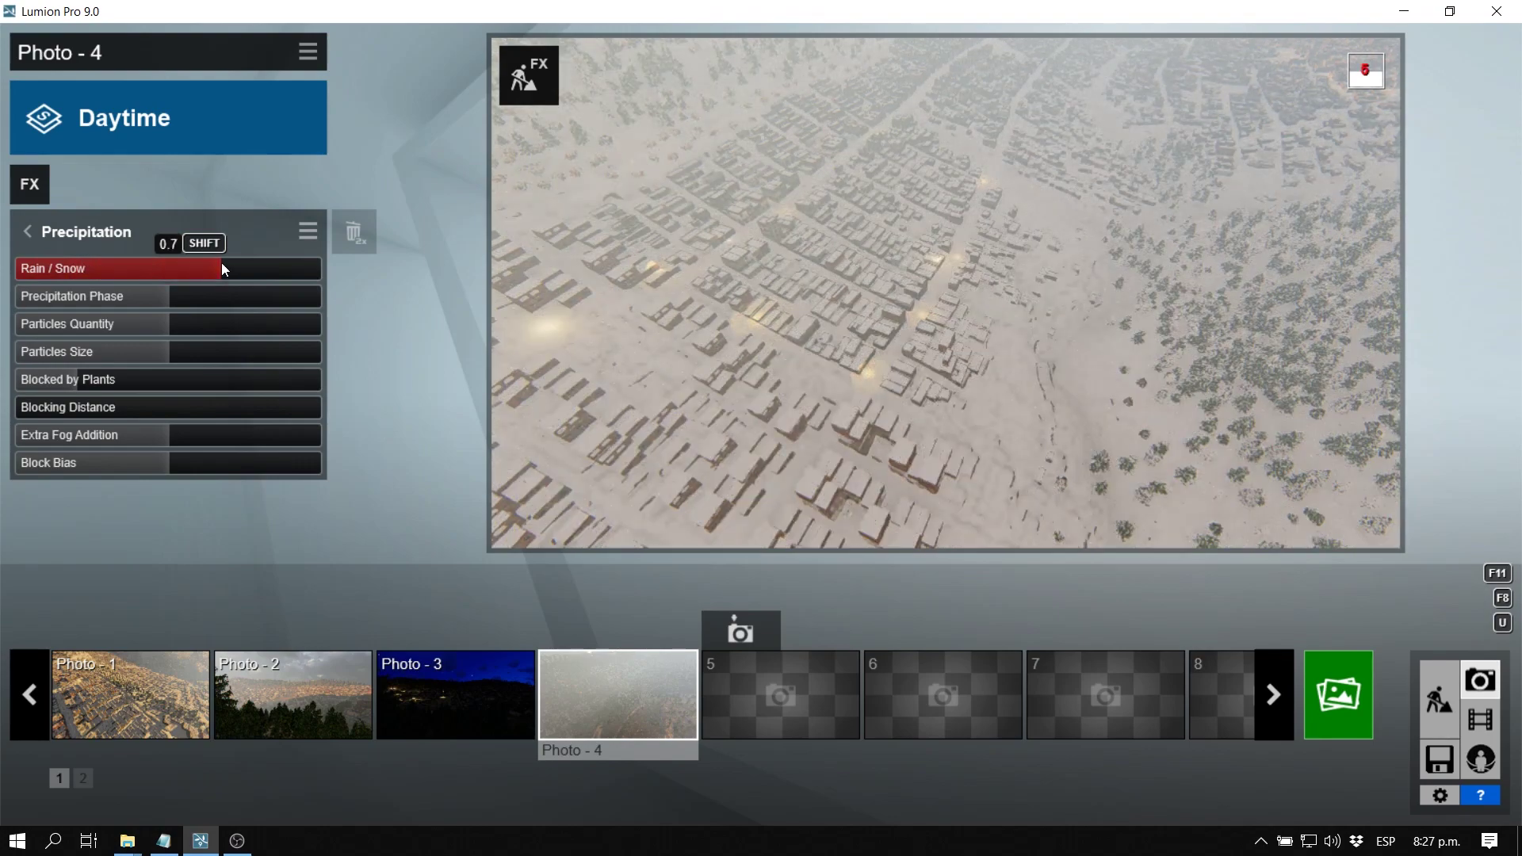
Try lower and higher Precipitation Phase values, and settle on about 0.6
{"action": "right_click_drag", "start_coordinate": [992, 336], "coordinate": [982, 305]}
{"action": "key", "text": "s"}
{"action": "mouse_move", "coordinate": [157, 299]}
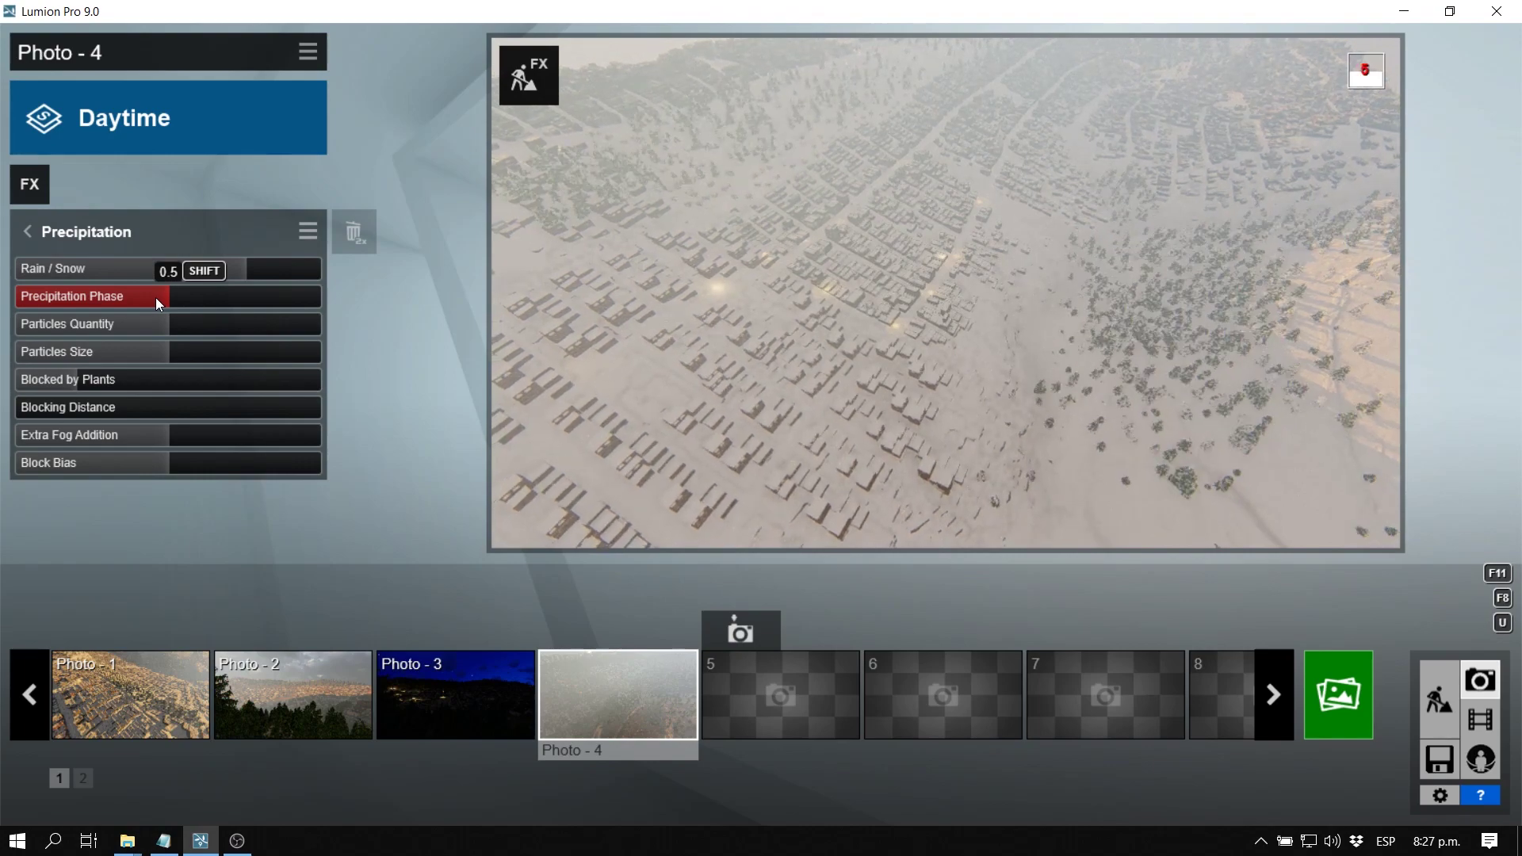
{"action": "left_click_drag", "start_coordinate": [154, 297], "coordinate": [91, 297]}
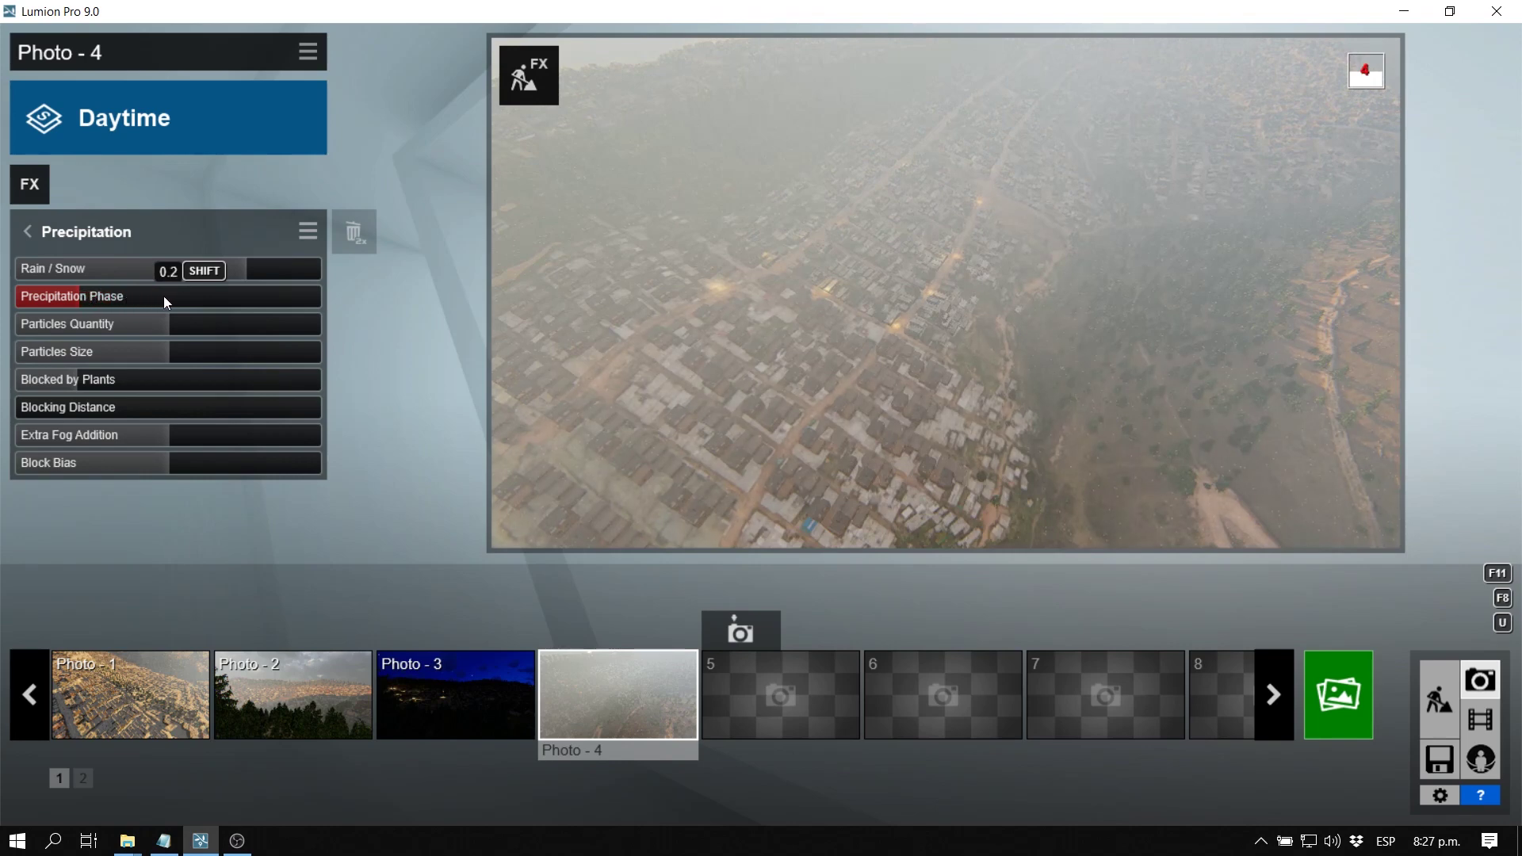
{"action": "left_click_drag", "start_coordinate": [164, 297], "coordinate": [234, 302]}
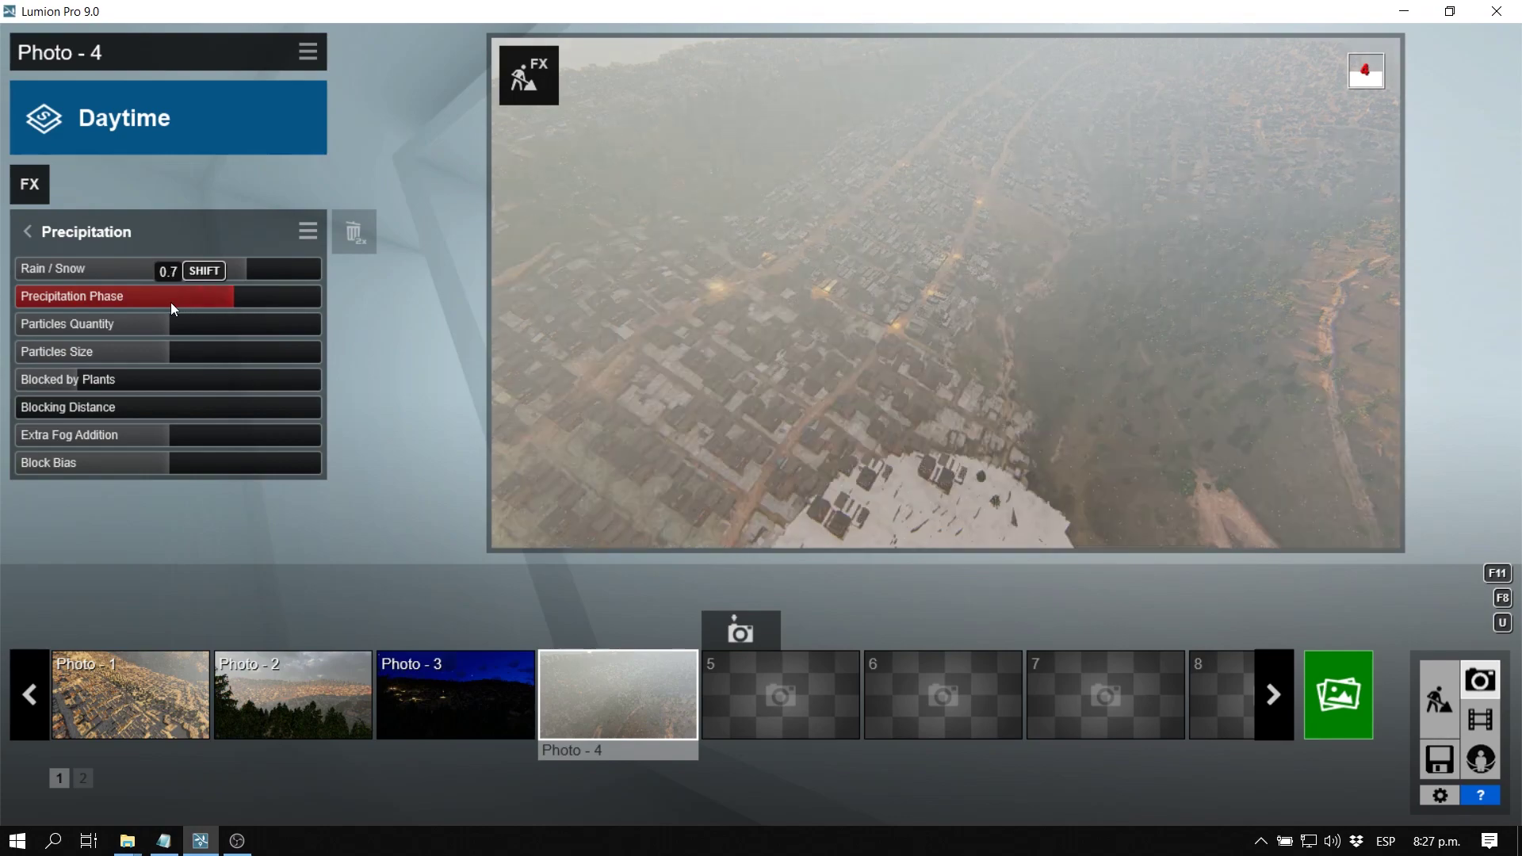
{"action": "left_click", "coordinate": [171, 302]}
{"action": "left_click", "coordinate": [186, 302]}
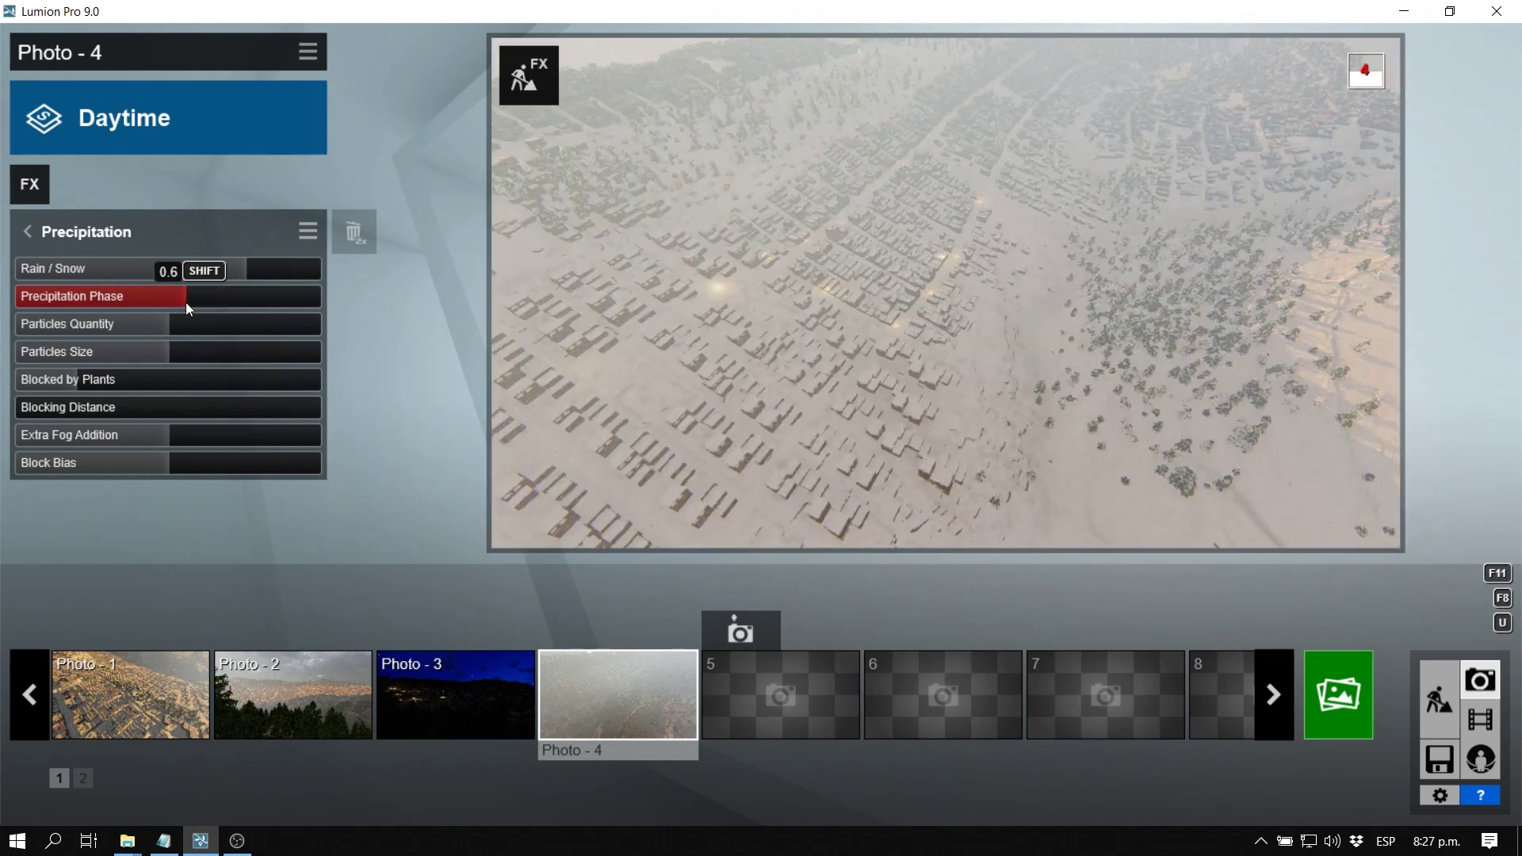
{"action": "left_click_drag", "start_coordinate": [258, 300], "coordinate": [199, 298]}
Increase the Precipitation effect's Particles Quantity to 0.9
{"action": "mouse_move", "coordinate": [138, 330]}
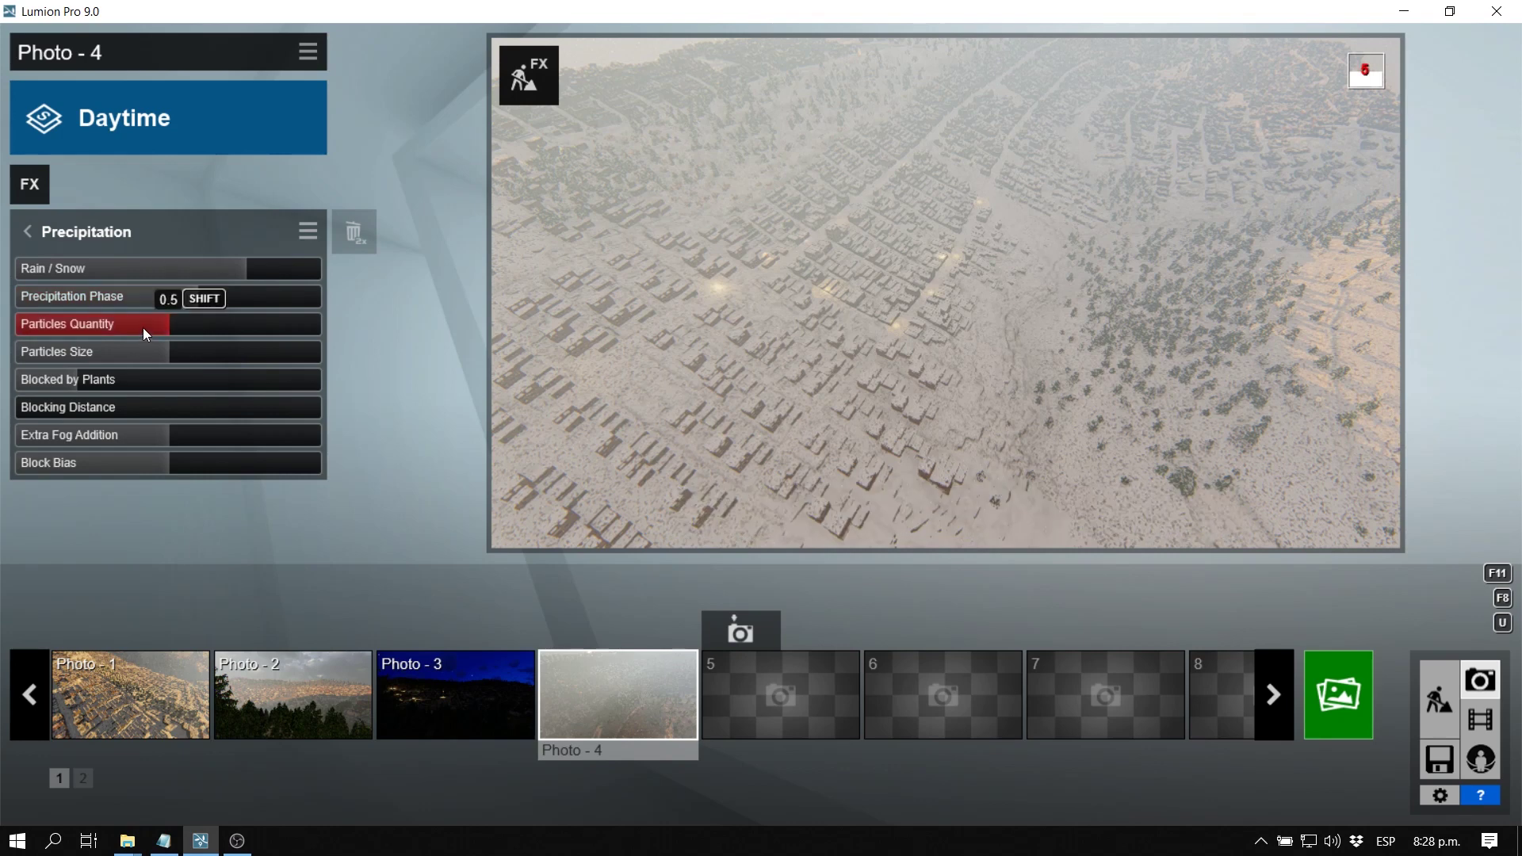
{"action": "left_click", "coordinate": [56, 326]}
{"action": "left_click_drag", "start_coordinate": [168, 326], "coordinate": [282, 326]}
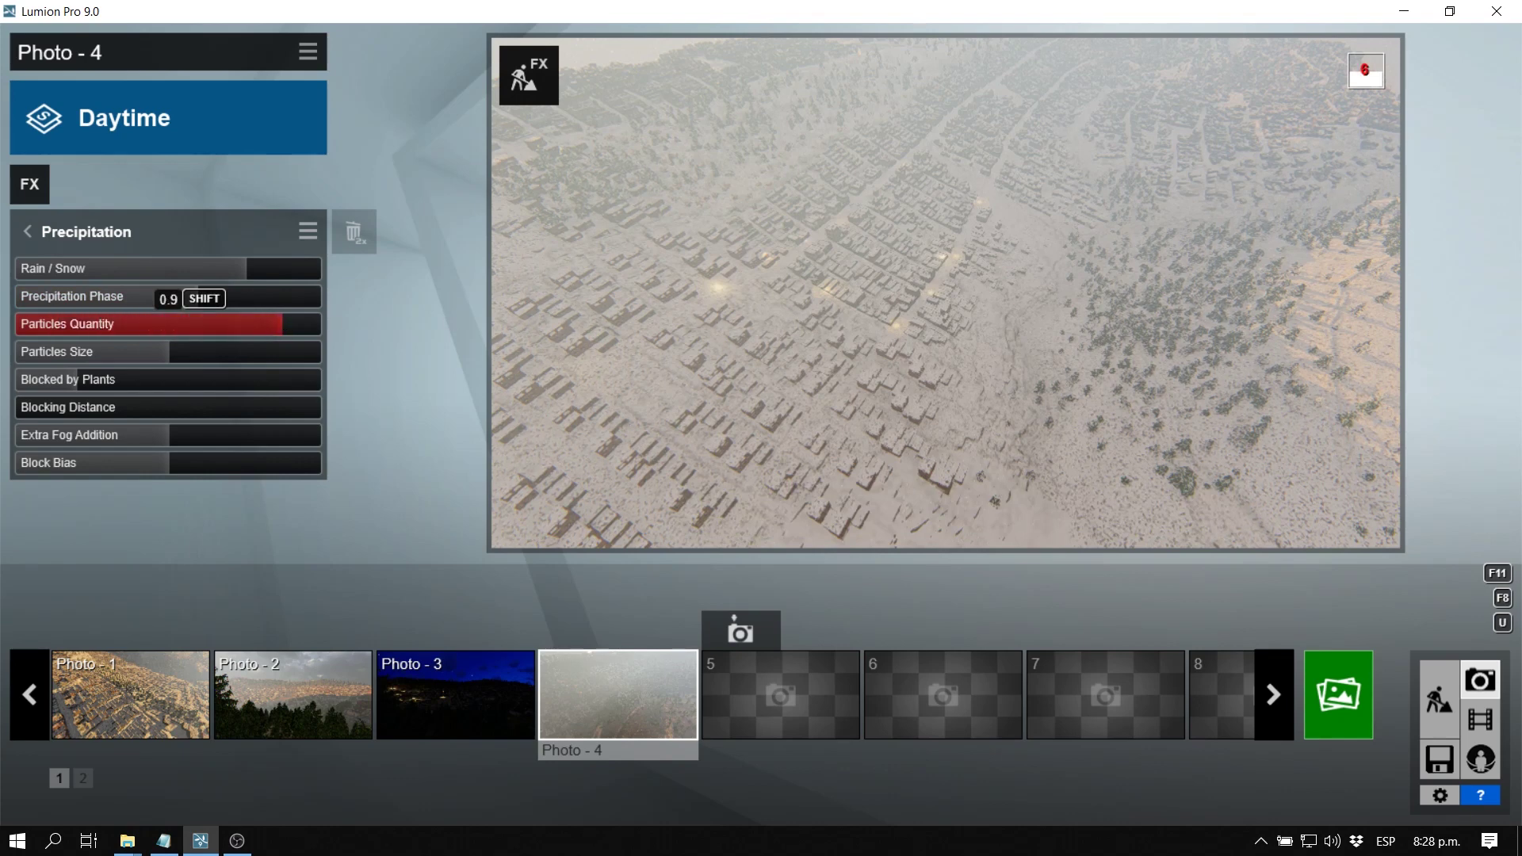
Set the Precipitation effect's Rain / Snow to 0.1 and Particles Size to 0.2
{"action": "right_click_drag", "start_coordinate": [811, 311], "coordinate": [813, 200]}
{"action": "key", "text": "w"}
{"action": "key", "text": "e"}
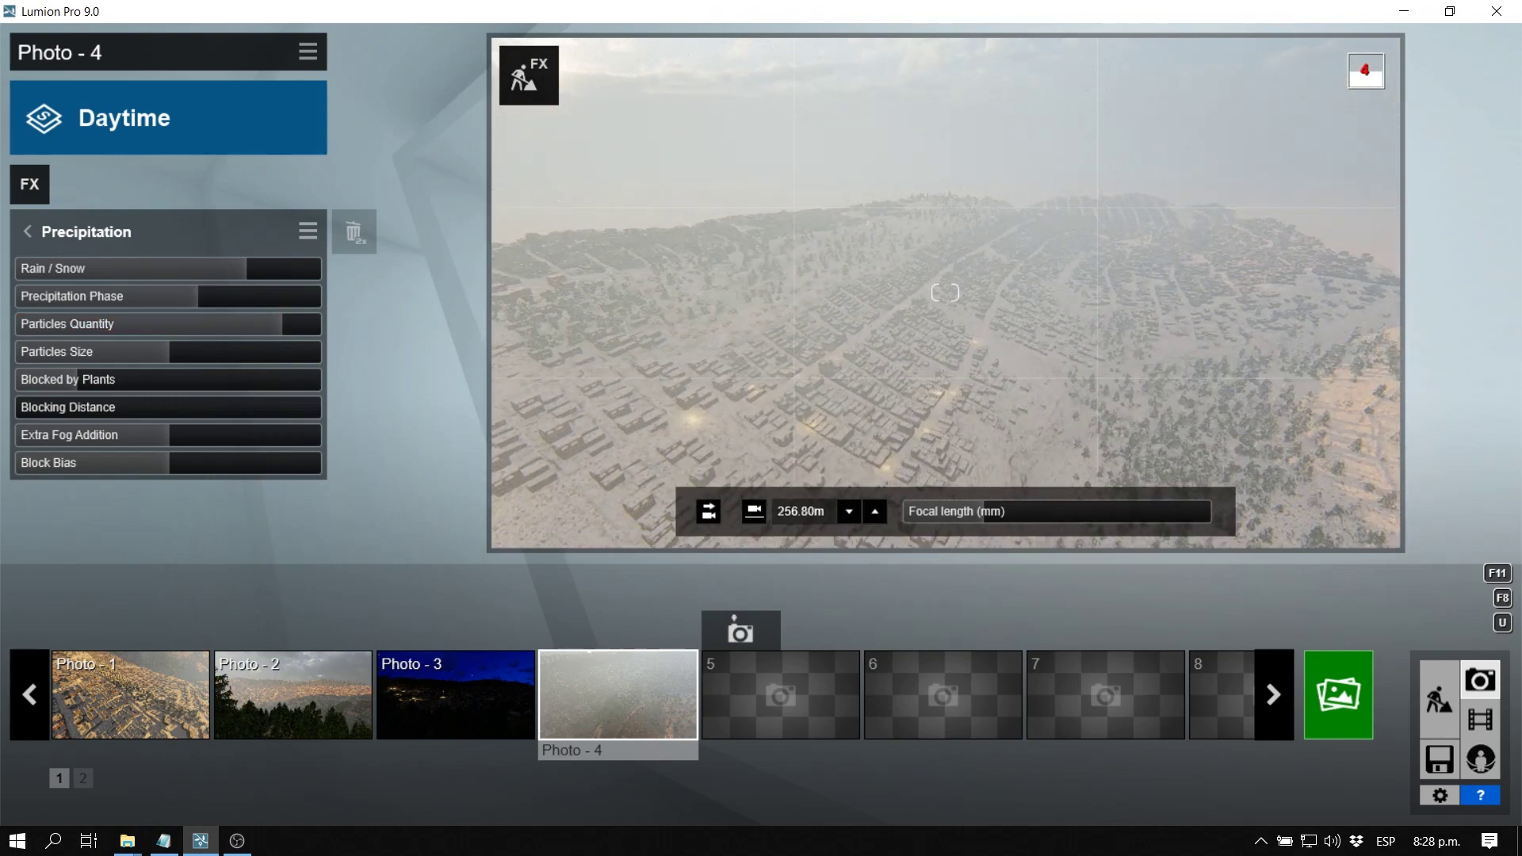
{"action": "key", "text": "w"}
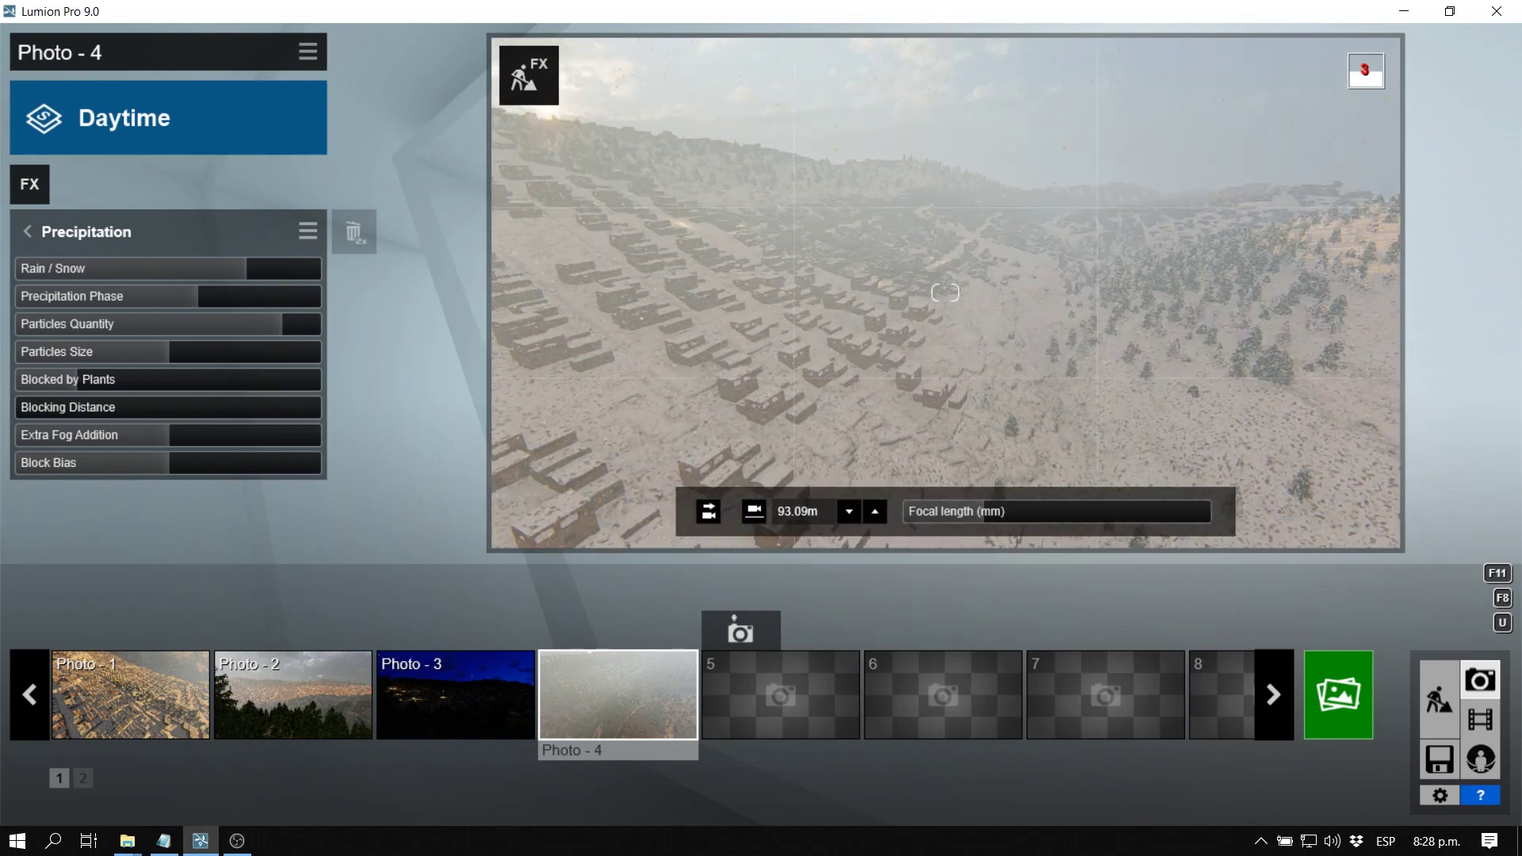
{"action": "key", "text": "e"}
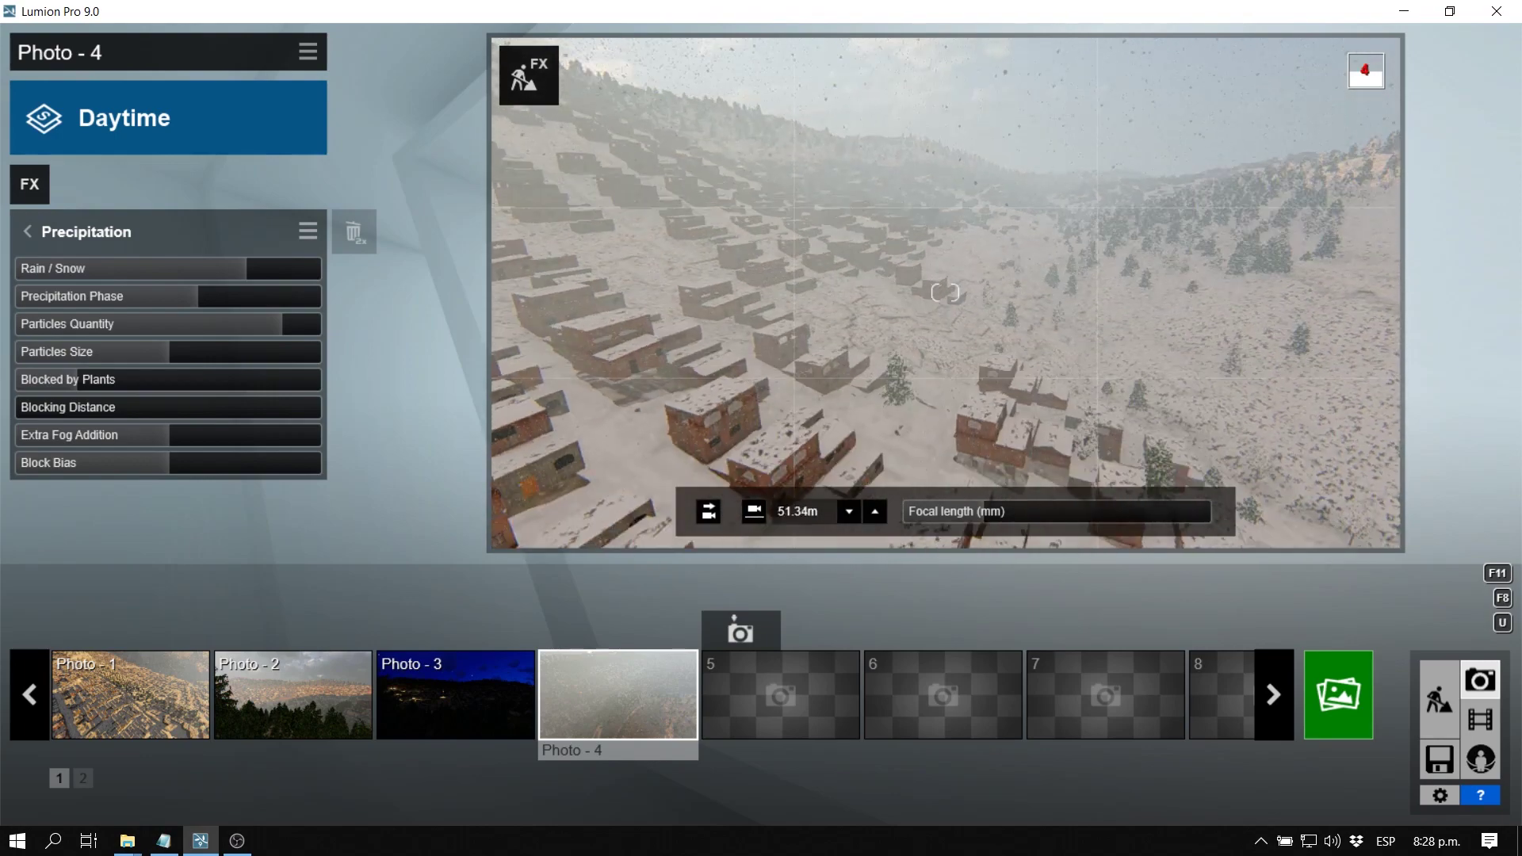
{"action": "mouse_move", "coordinate": [945, 293]}
{"action": "right_mouse_down"}
{"action": "mouse_move", "coordinate": [945, 209]}
{"action": "mouse_move", "coordinate": [945, 281]}
{"action": "right_mouse_up"}
{"action": "key", "text": "e"}
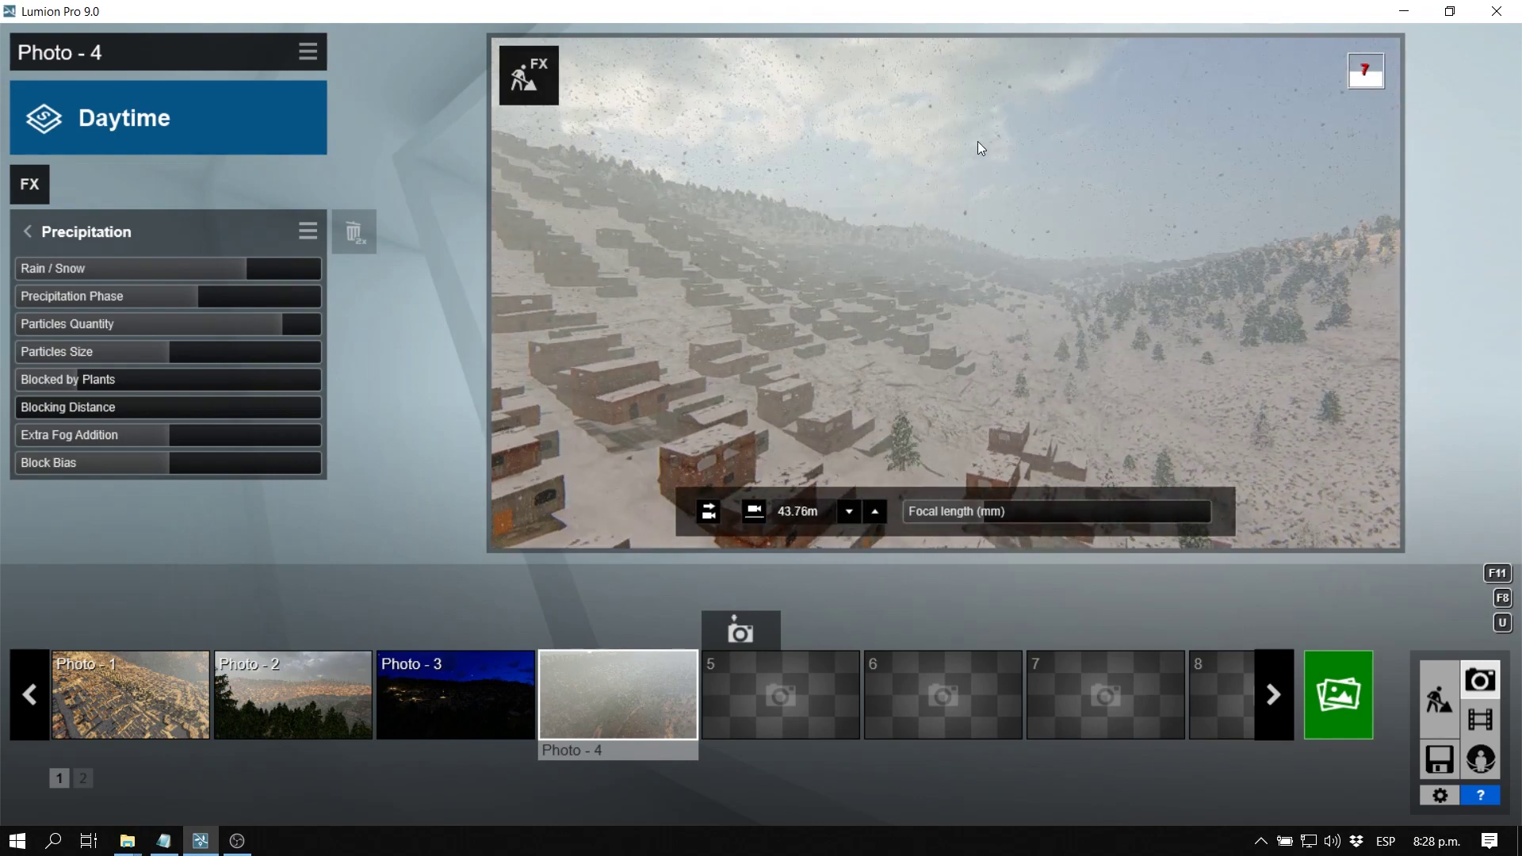
{"action": "left_click", "coordinate": [59, 269]}
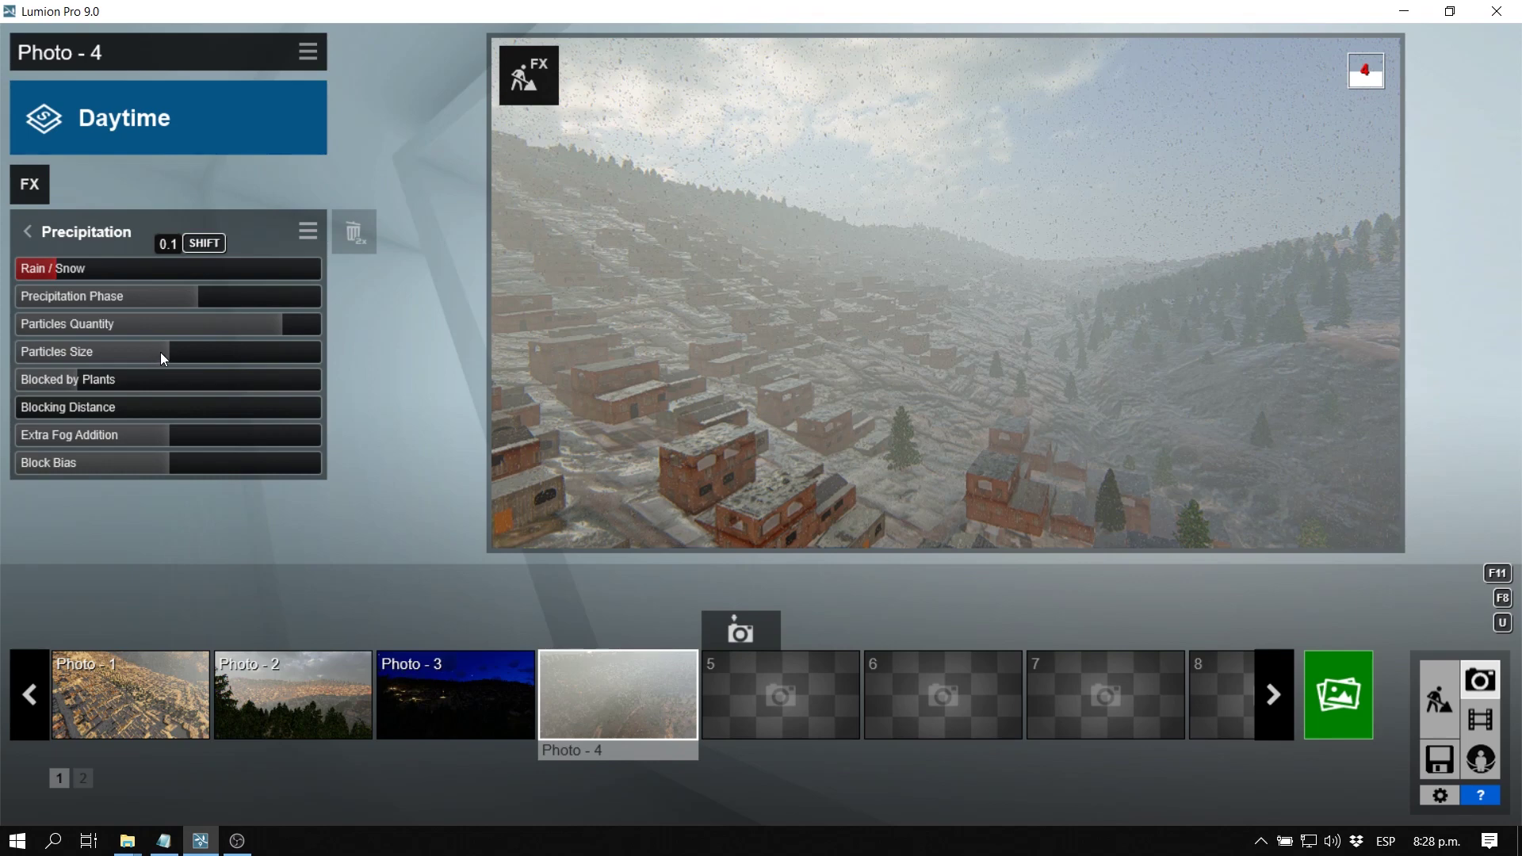
{"action": "left_click", "coordinate": [237, 352]}
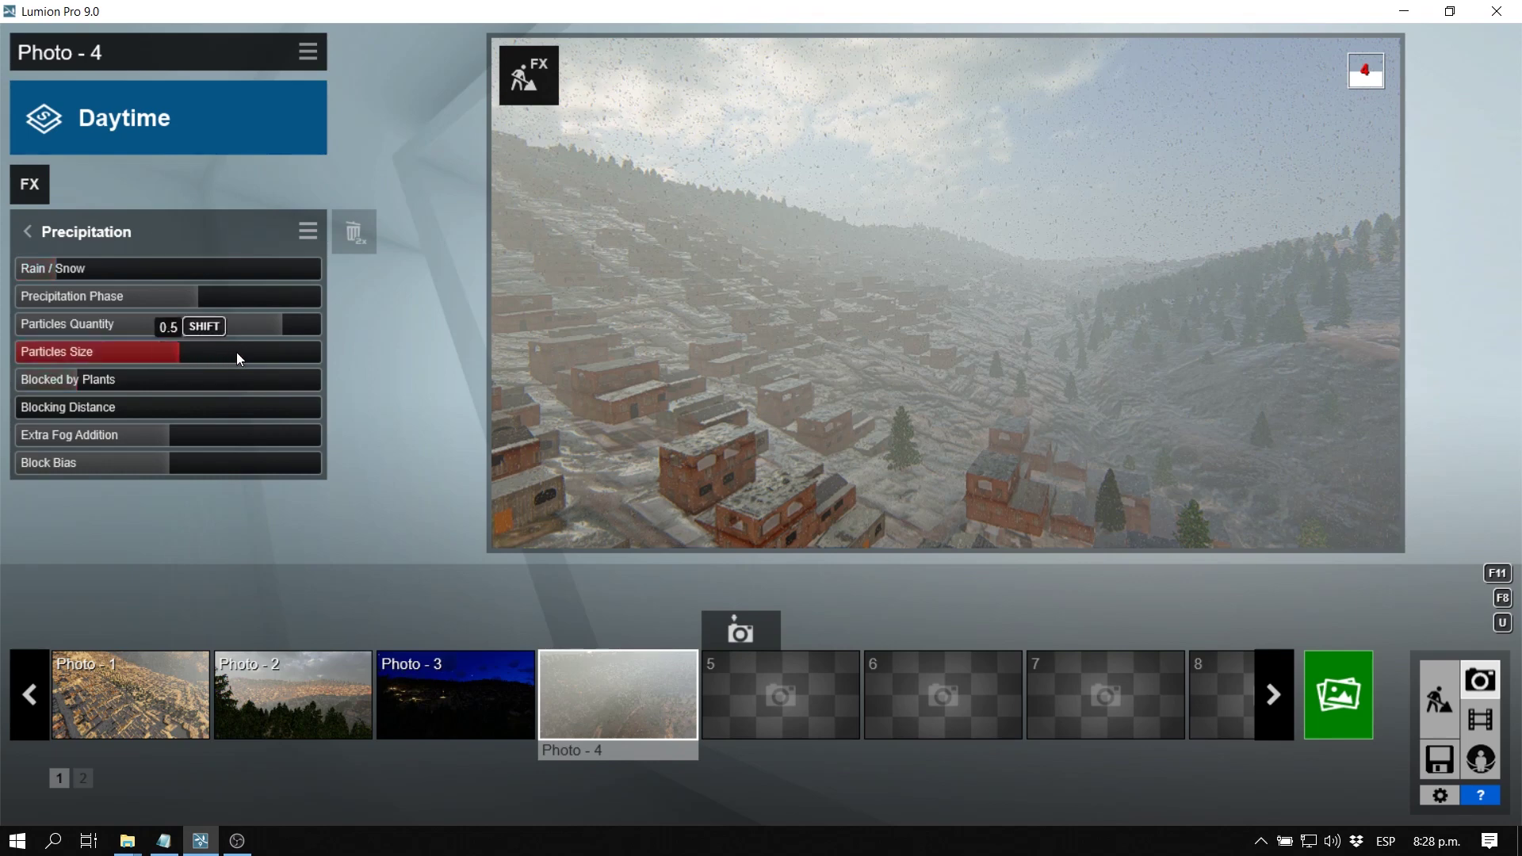
{"action": "left_click", "coordinate": [121, 352]}
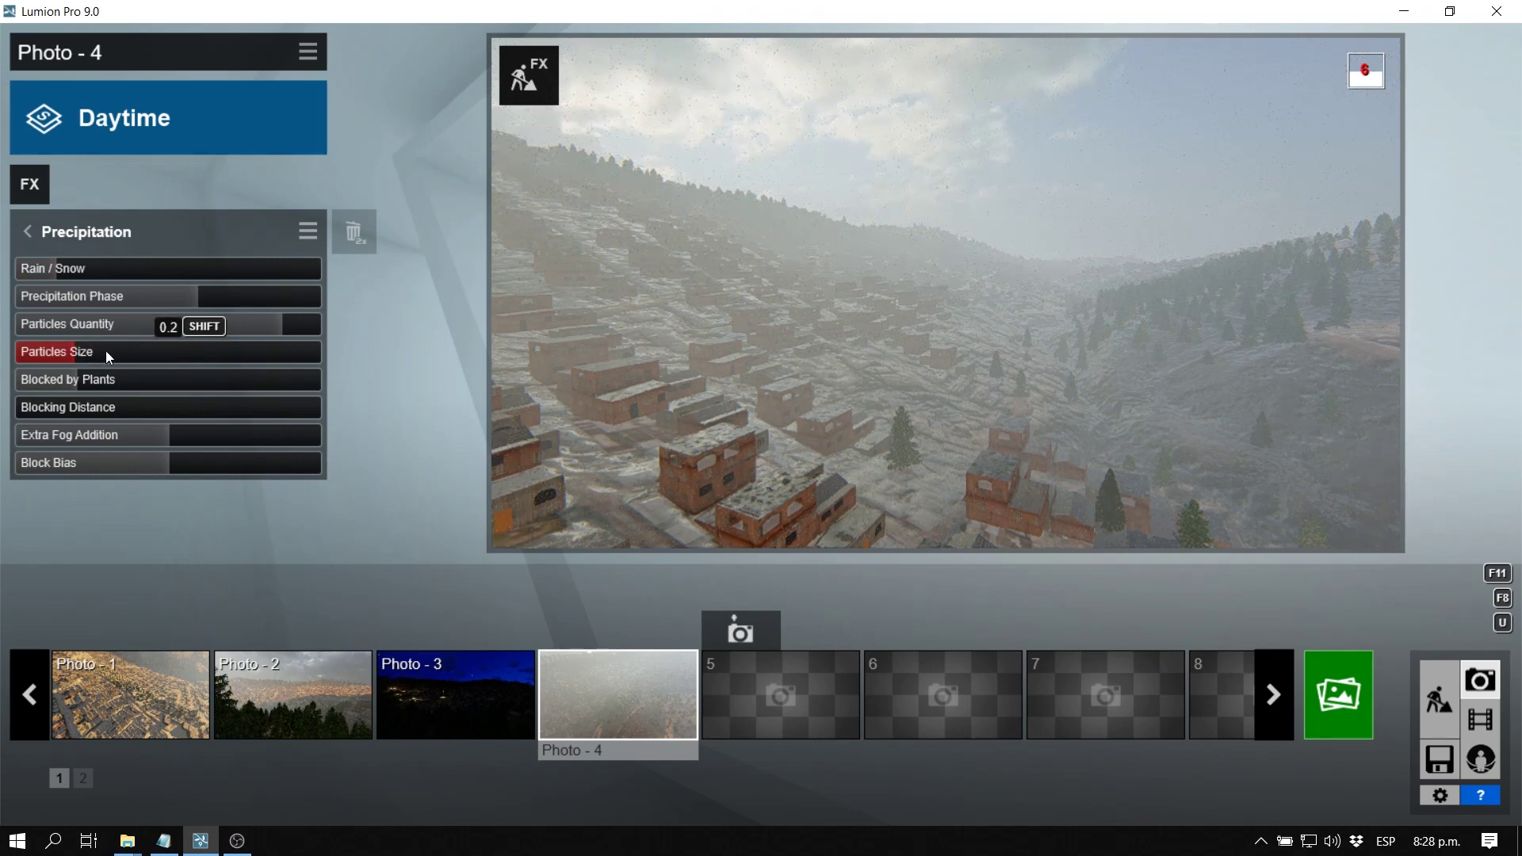
Set the Precipitation effect's Particles Size to 0.5 and Particles Quantity to 0
{"action": "left_click", "coordinate": [163, 351]}
{"action": "left_click", "coordinate": [37, 326]}
{"action": "left_click", "coordinate": [21, 330]}
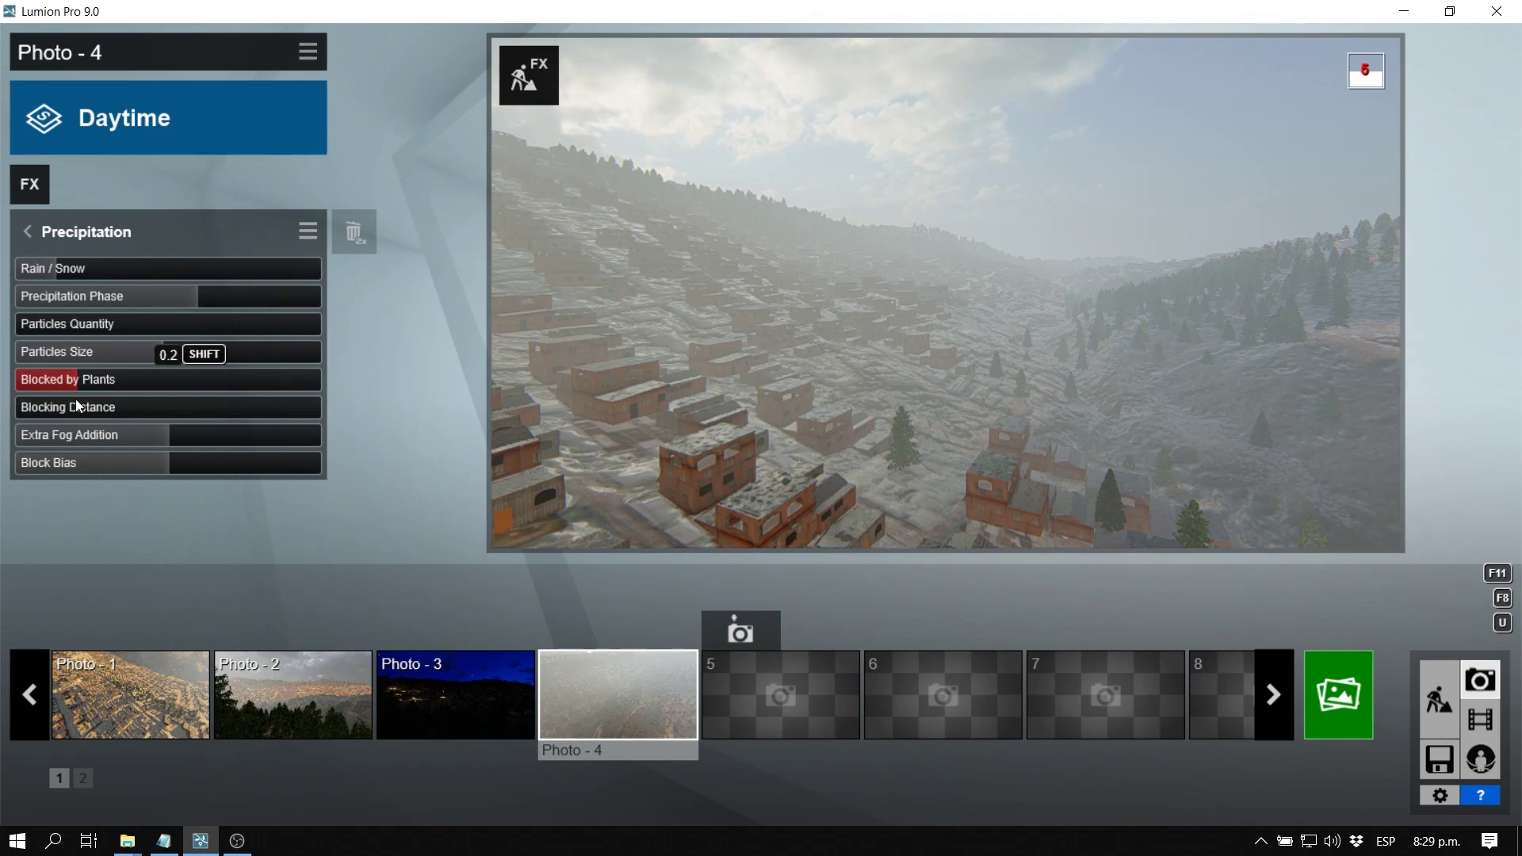
Try Blocked by Plants at 1.0 among the snowy hillside trees, and settle on 0
{"action": "key", "text": "d"}
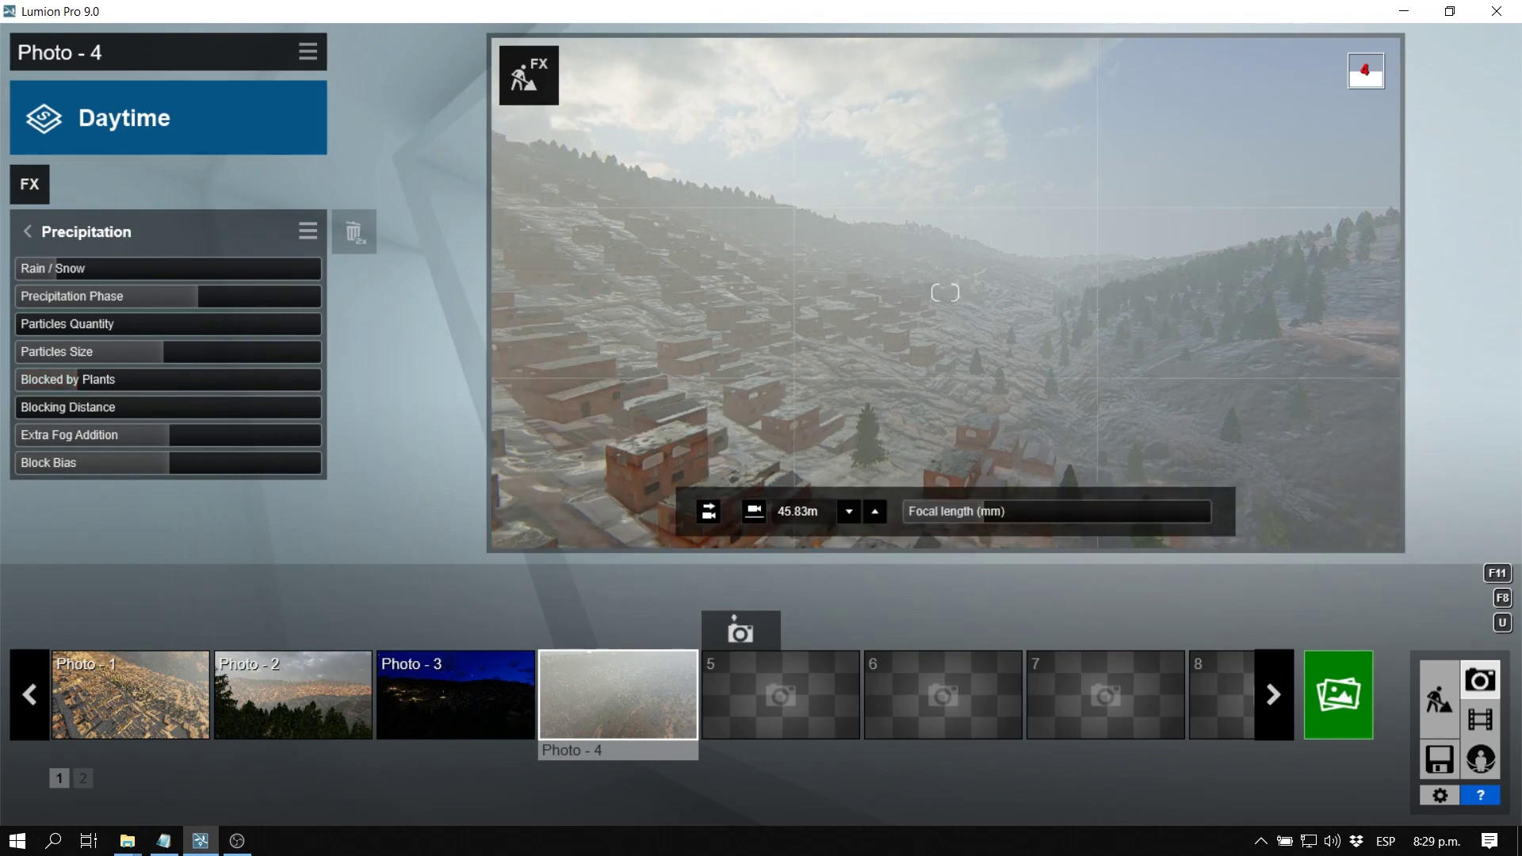
{"action": "right_click_drag", "start_coordinate": [945, 293], "coordinate": [945, 336]}
{"action": "key", "text": "w"}
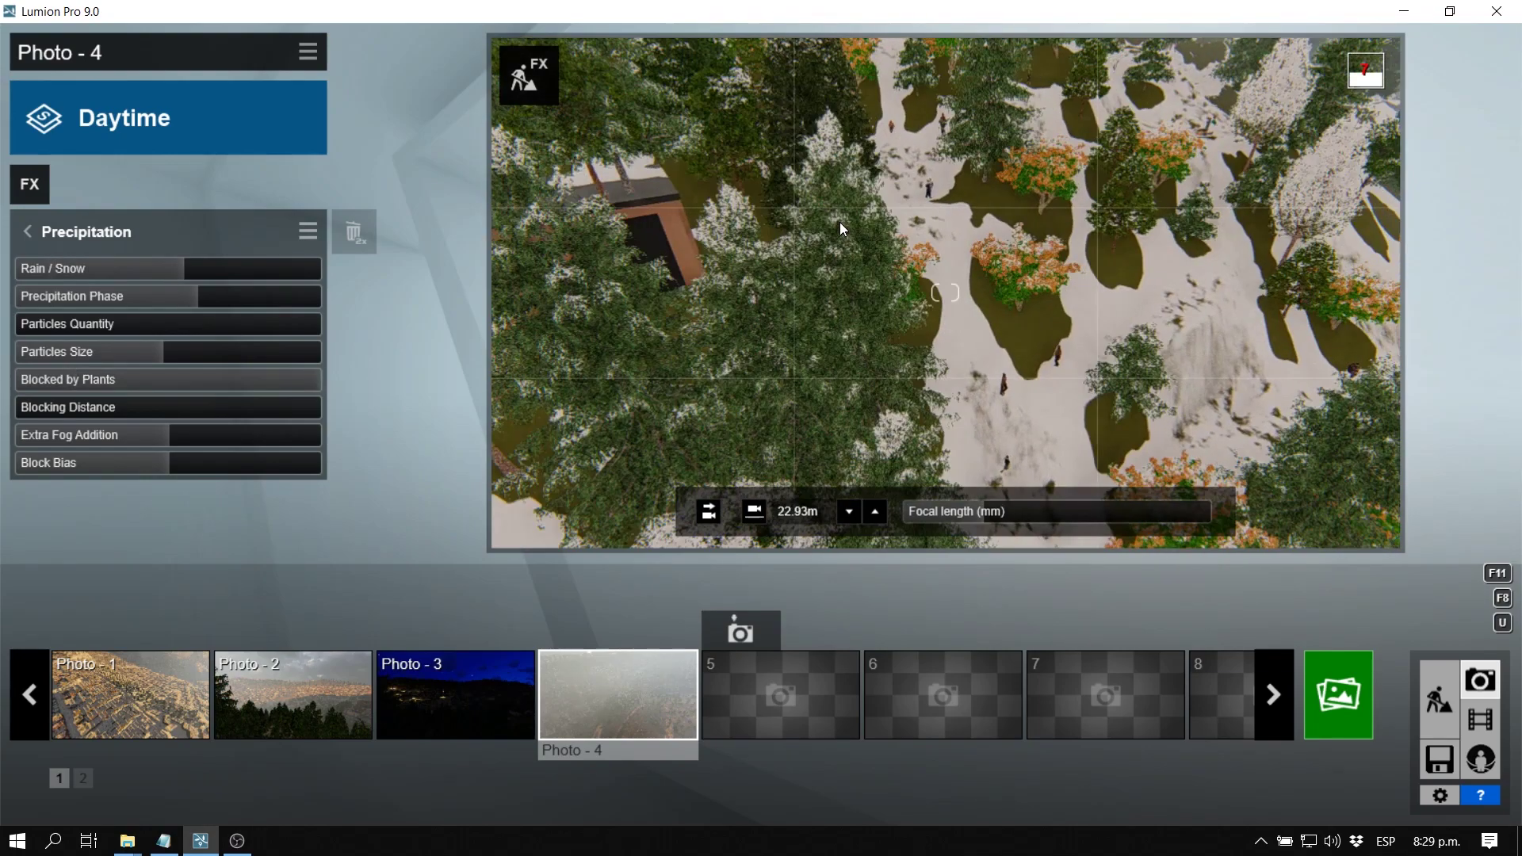
{"action": "key", "text": "d"}
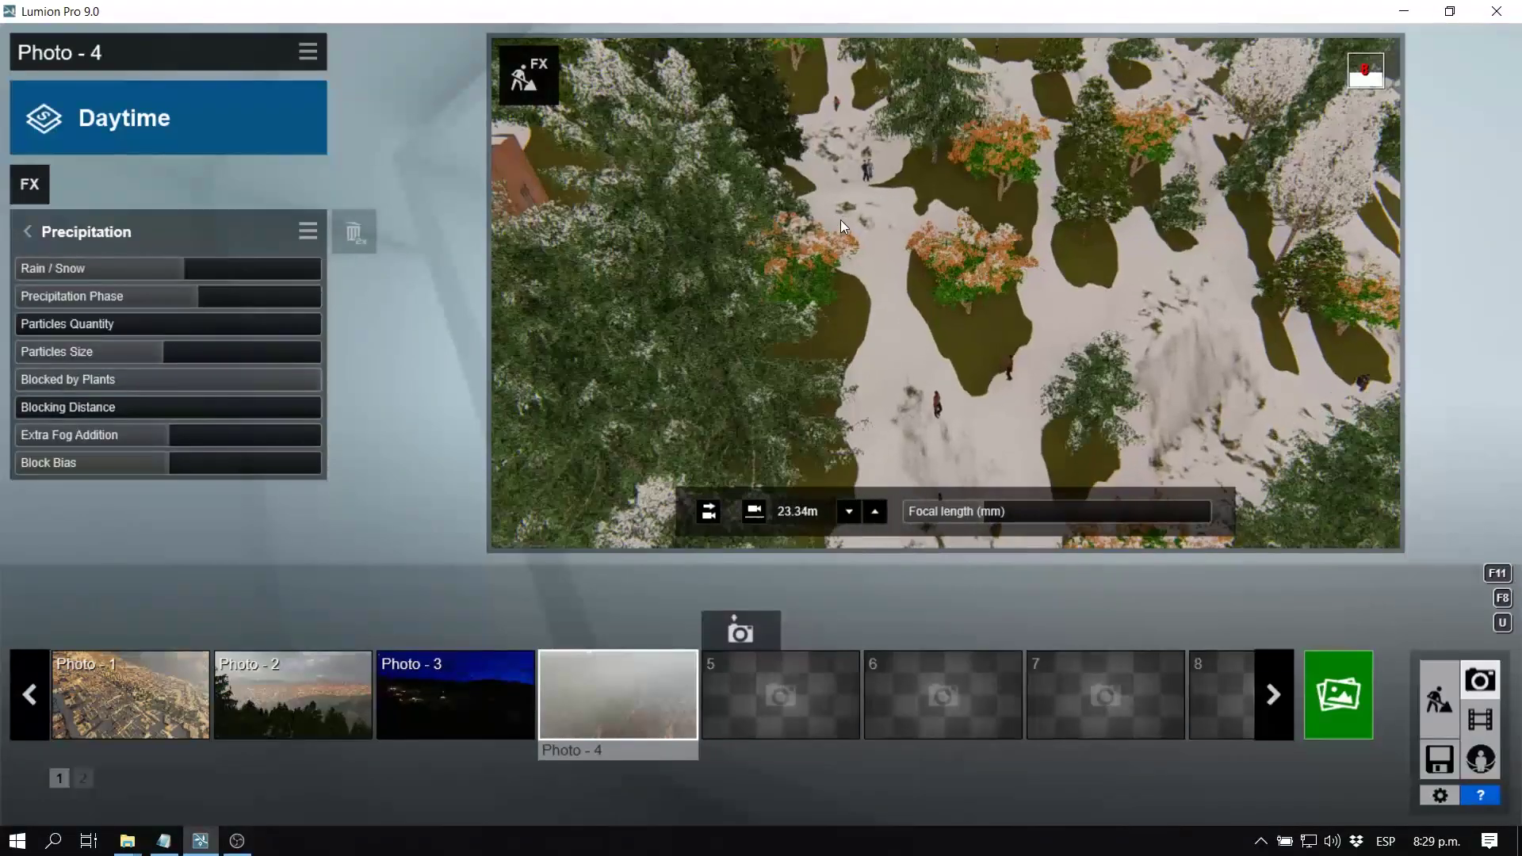
{"action": "key", "text": "w"}
{"action": "key", "text": "w"}
{"action": "right_click_drag", "start_coordinate": [944, 293], "coordinate": [966, 282]}
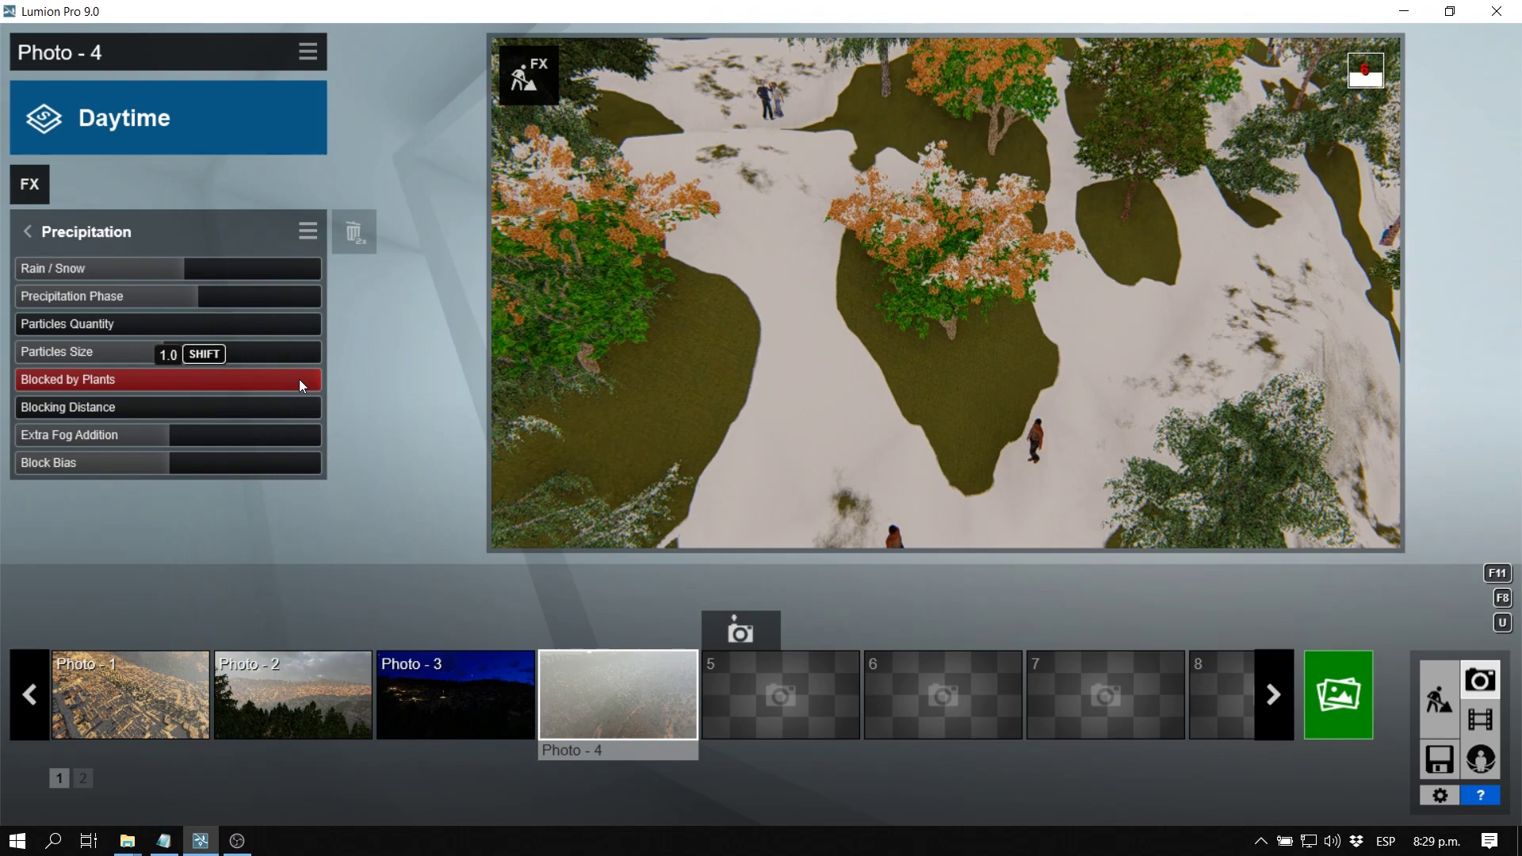
{"action": "left_click_drag", "start_coordinate": [298, 379], "coordinate": [16, 378]}
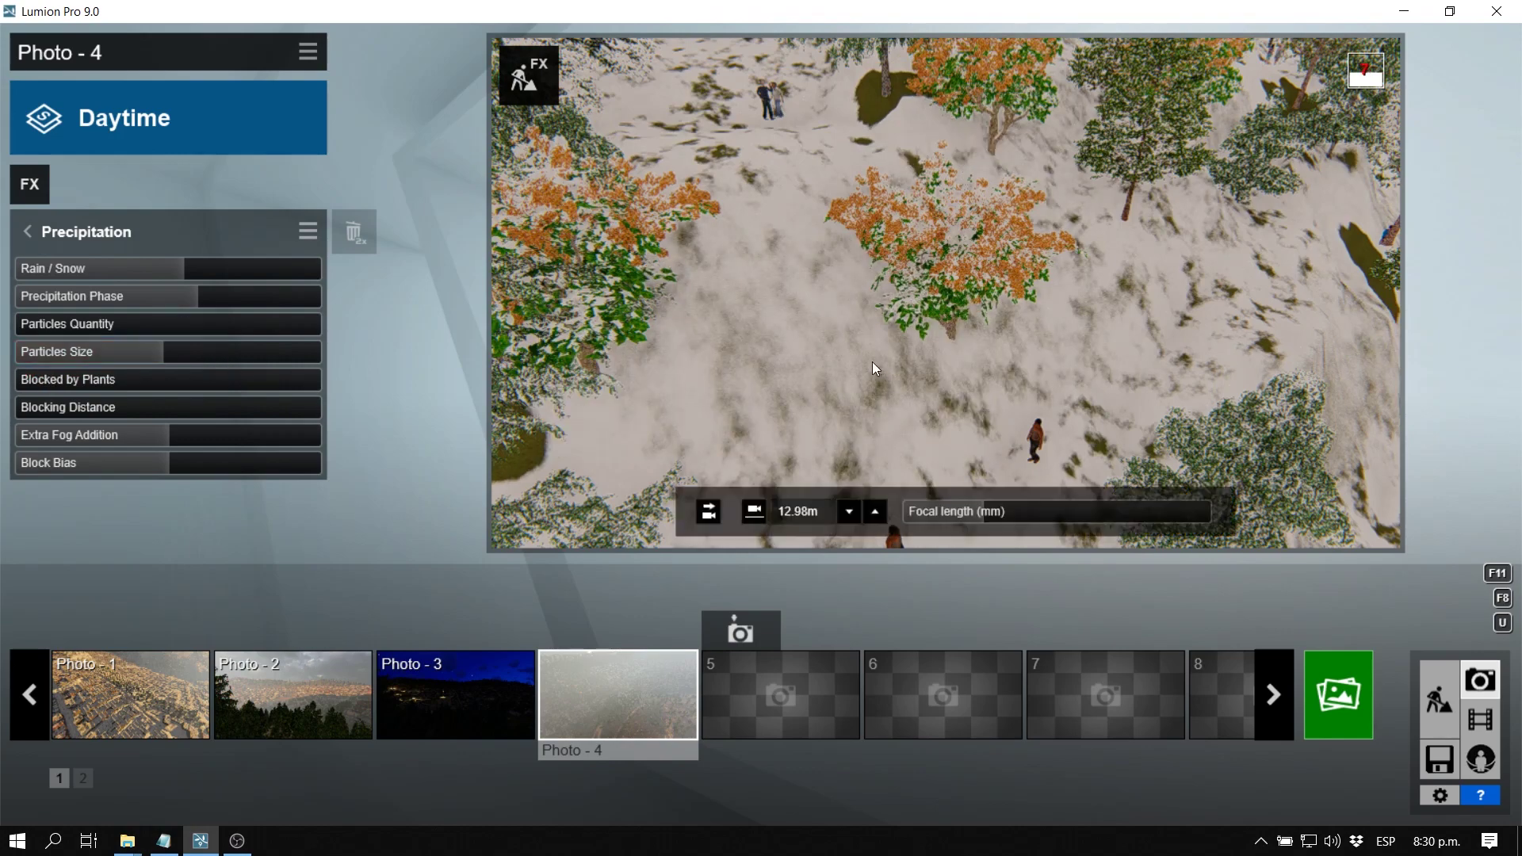
Set the Precipitation effect's Extra Fog Addition to 0 and inspect the snow-covered town from above
{"action": "scroll", "coordinate": [855, 360], "scroll_direction": "down", "scroll_amount": 6}
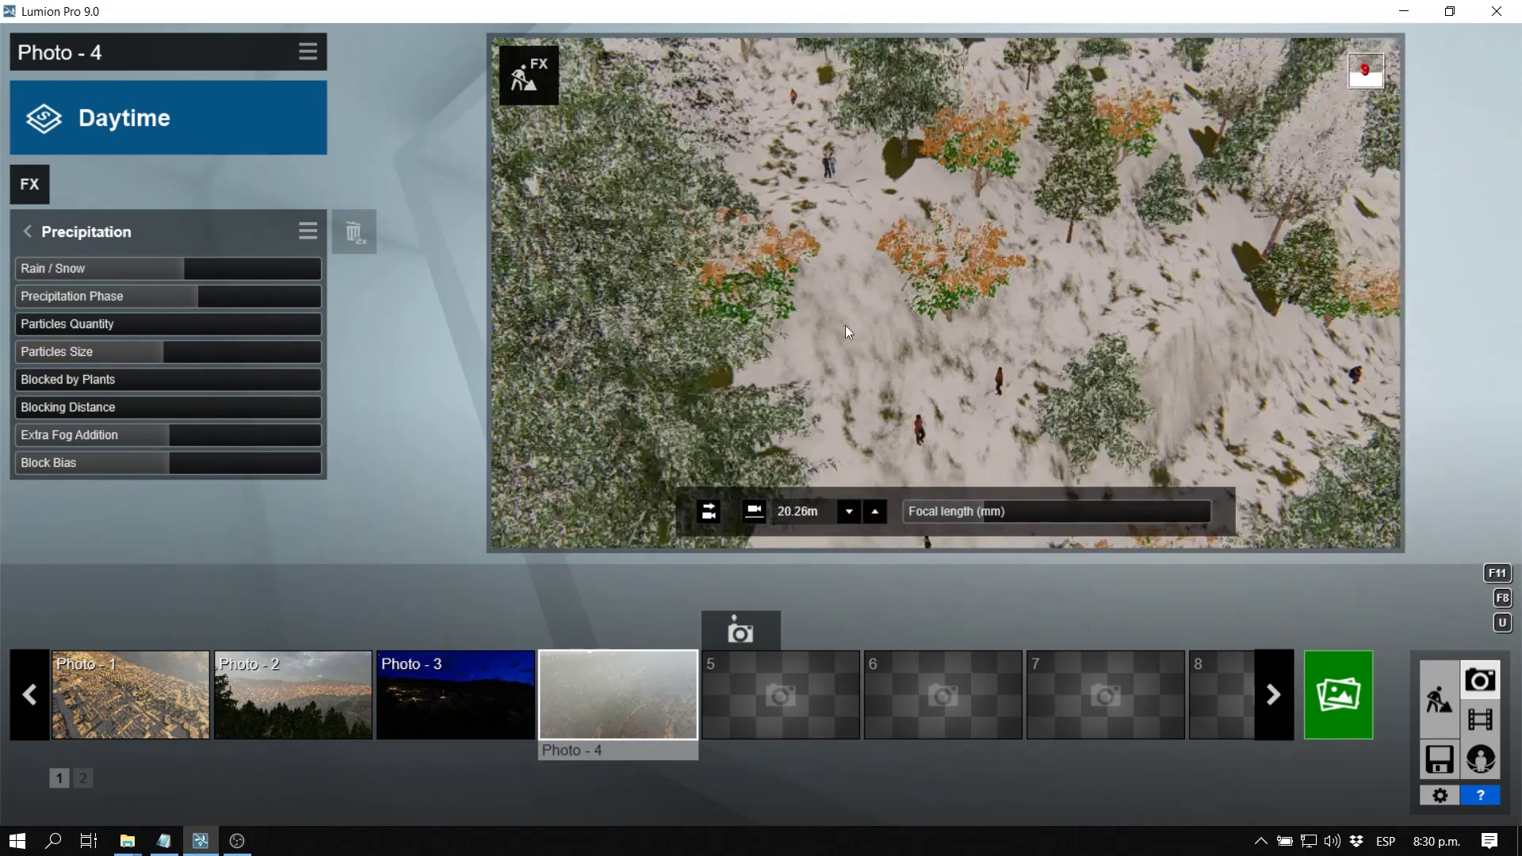
{"action": "right_click_drag", "start_coordinate": [855, 360], "coordinate": [1150, 274]}
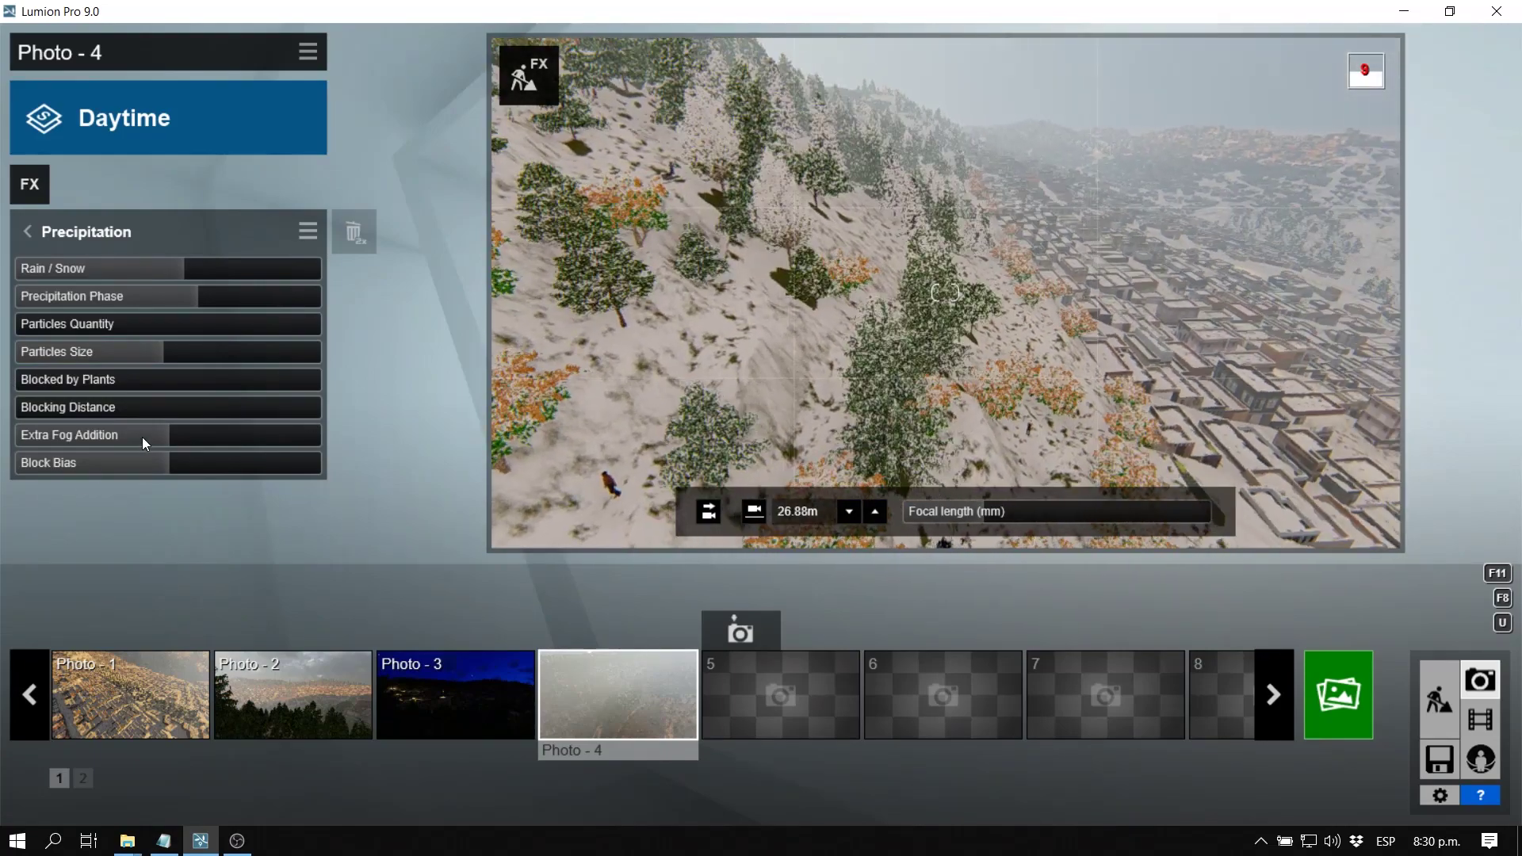
{"action": "left_click_drag", "start_coordinate": [154, 435], "coordinate": [8, 438]}
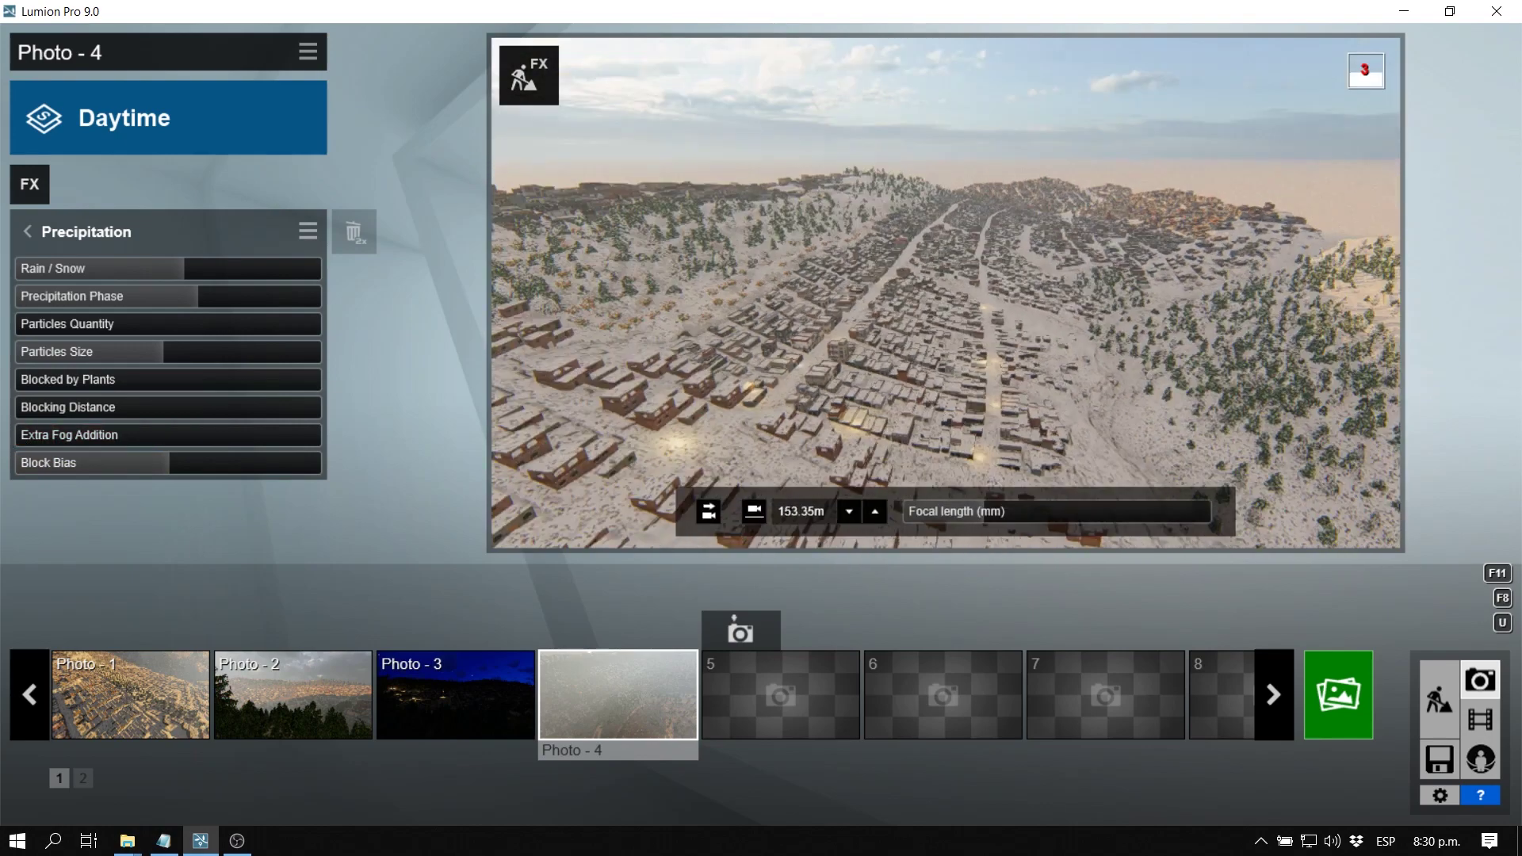
{"action": "key", "text": "s"}
{"action": "right_click_drag", "start_coordinate": [945, 293], "coordinate": [945, 400]}
{"action": "key", "text": "d"}
{"action": "key", "text": "e"}
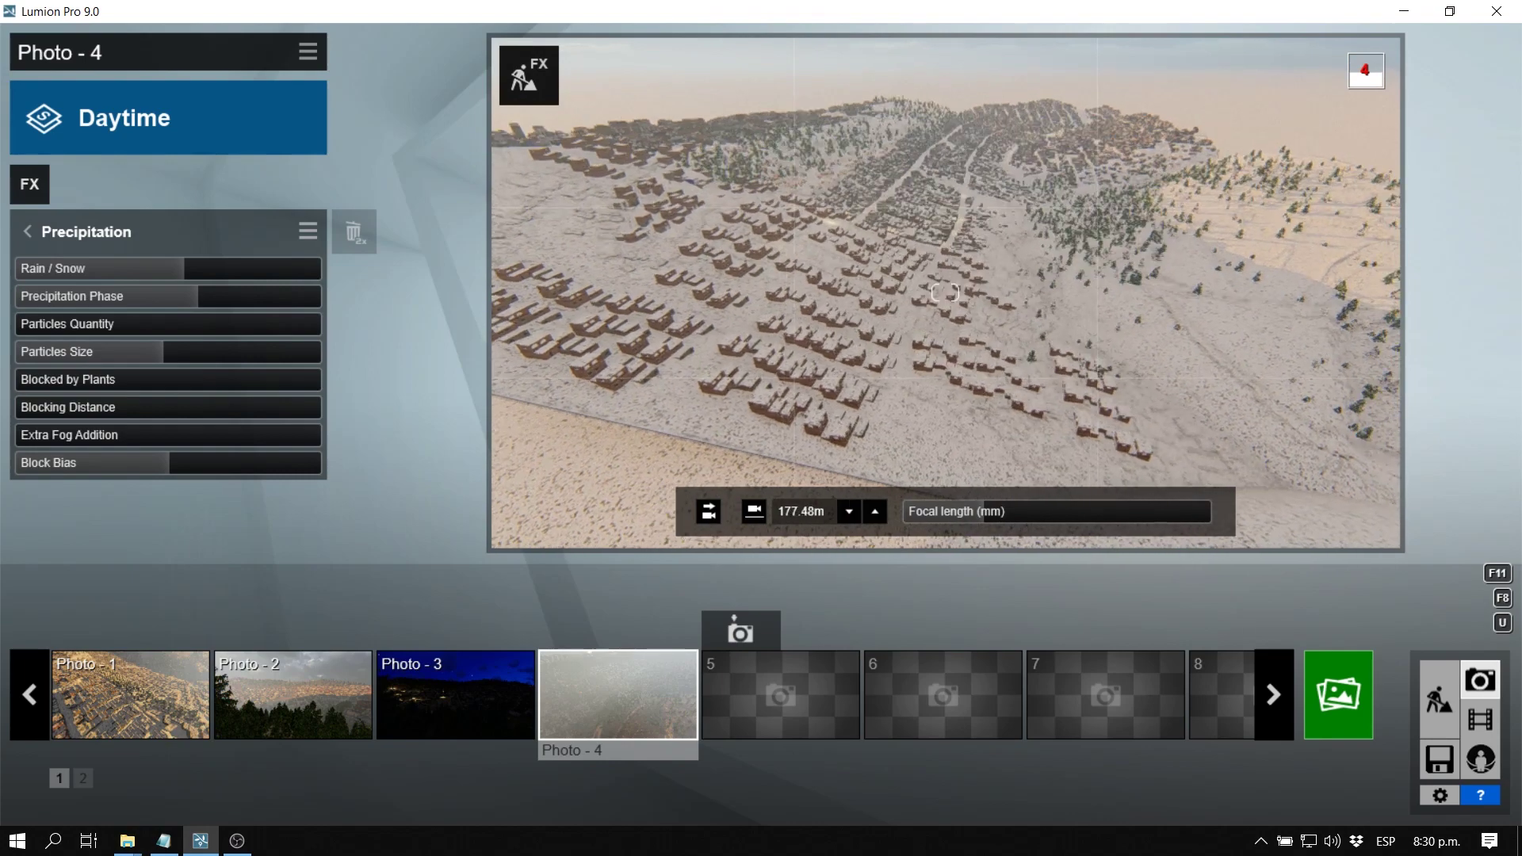
{"action": "key", "text": "w"}
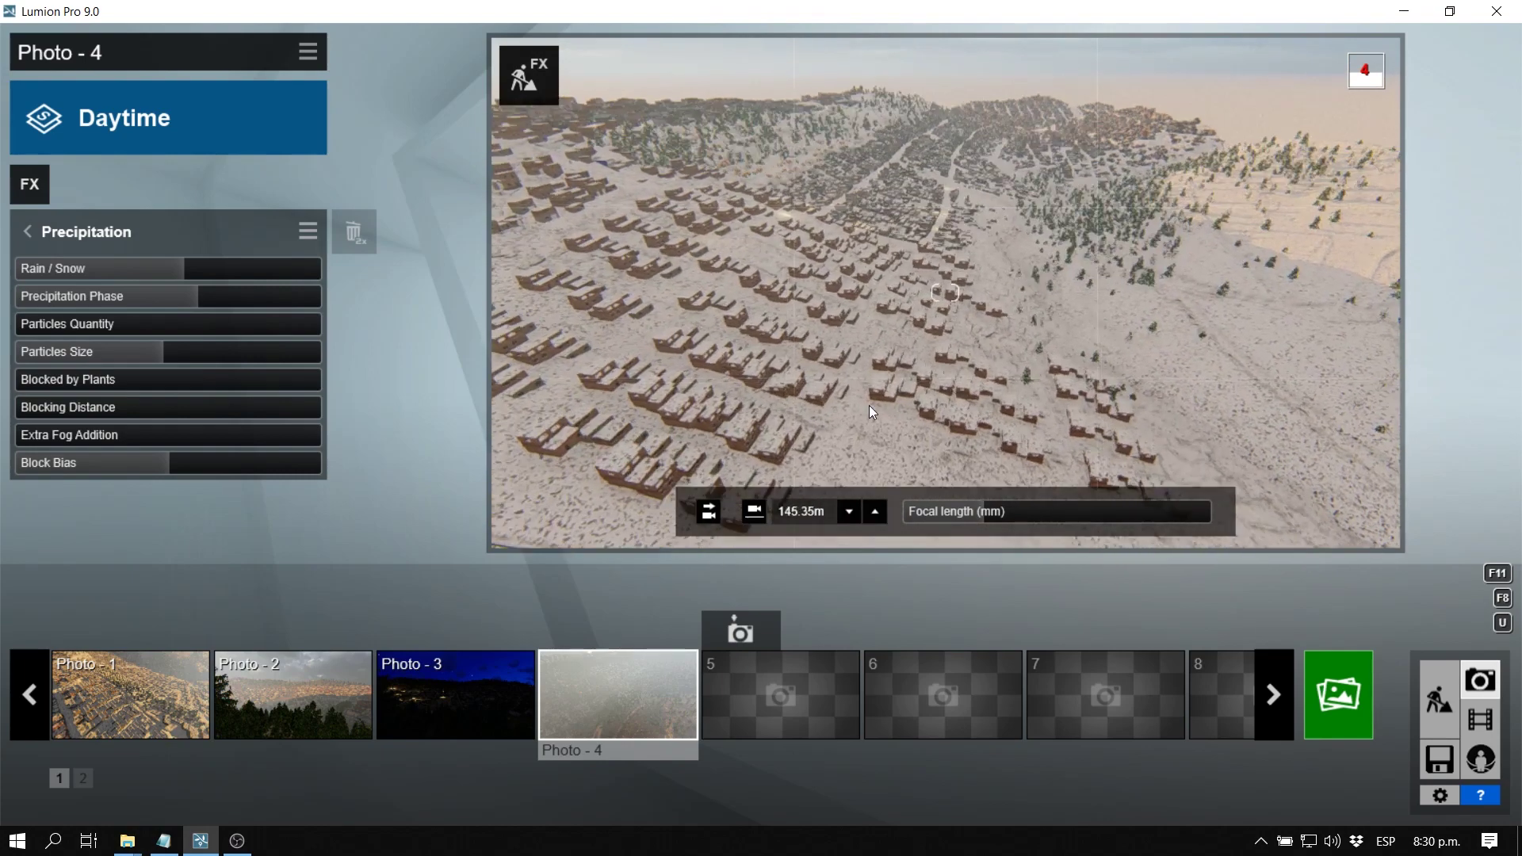
Recall Photo - 1 and open its Tilt Shift effect for review
{"action": "mouse_move", "coordinate": [162, 695]}
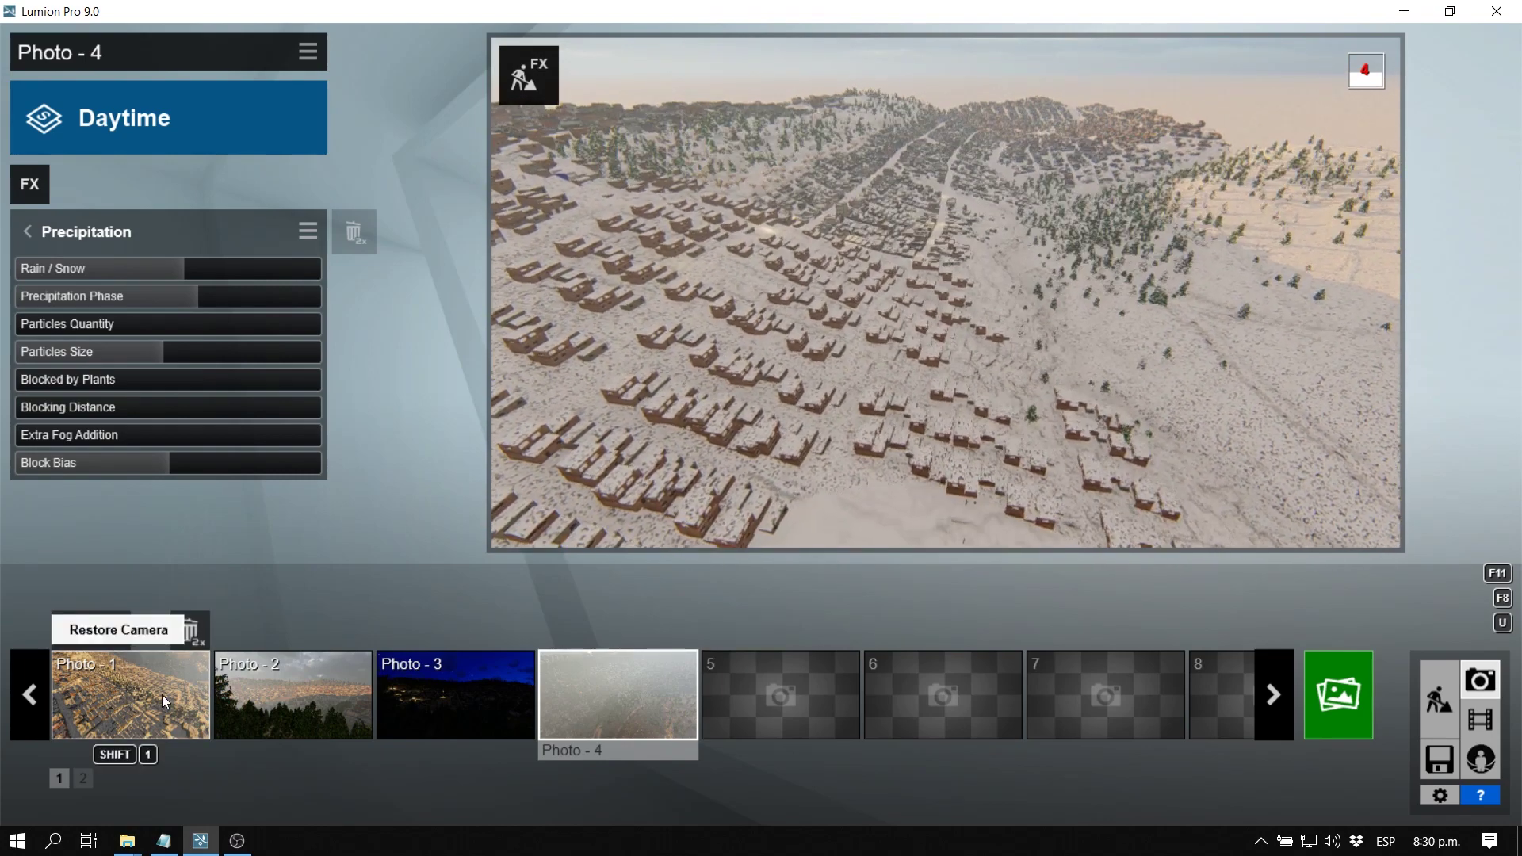
{"action": "left_click", "coordinate": [162, 694]}
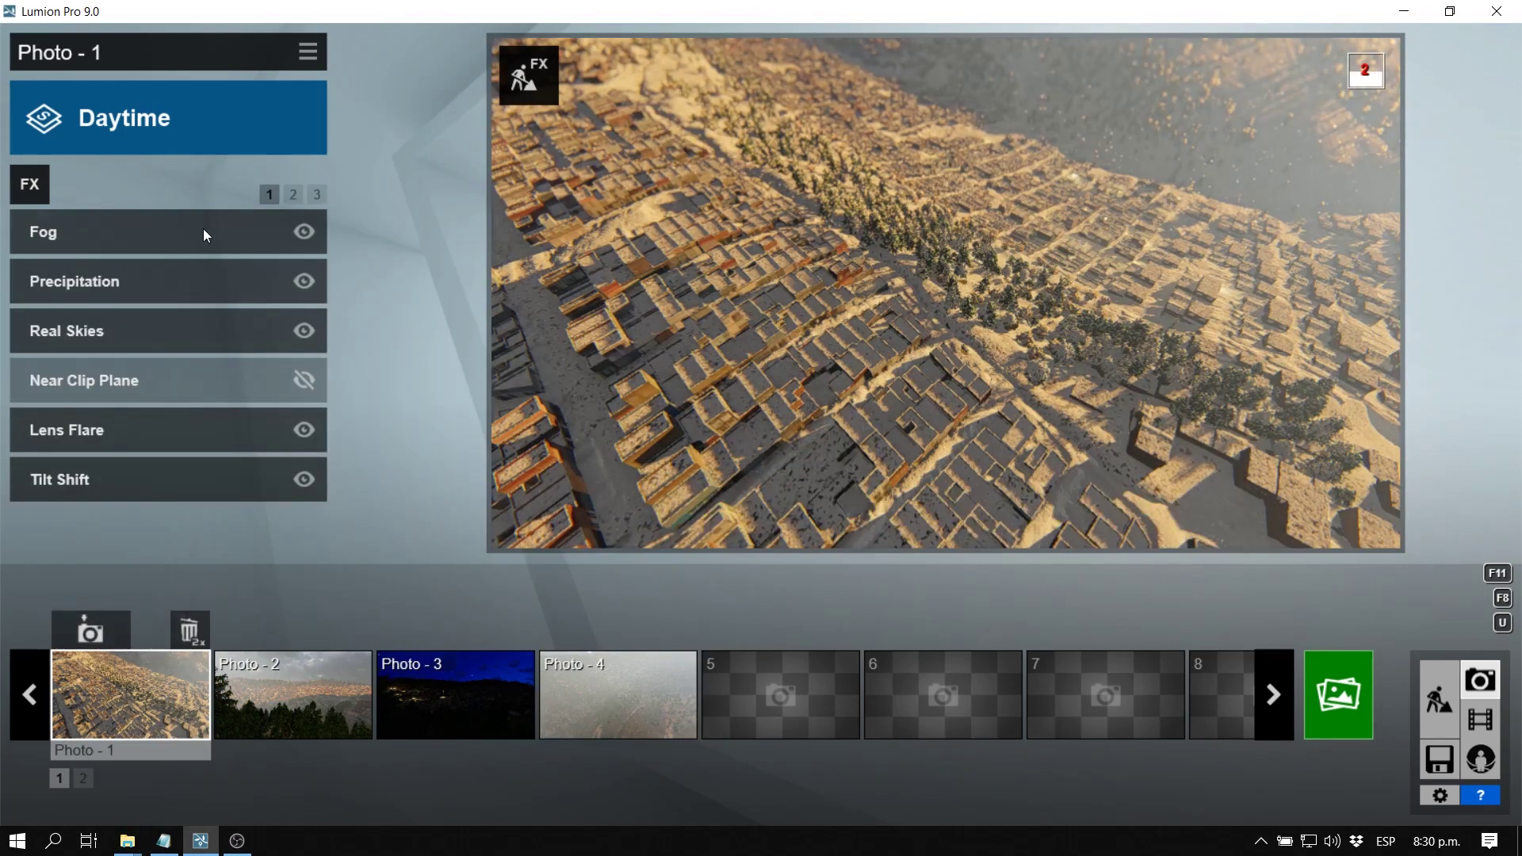
{"action": "mouse_move", "coordinate": [134, 240]}
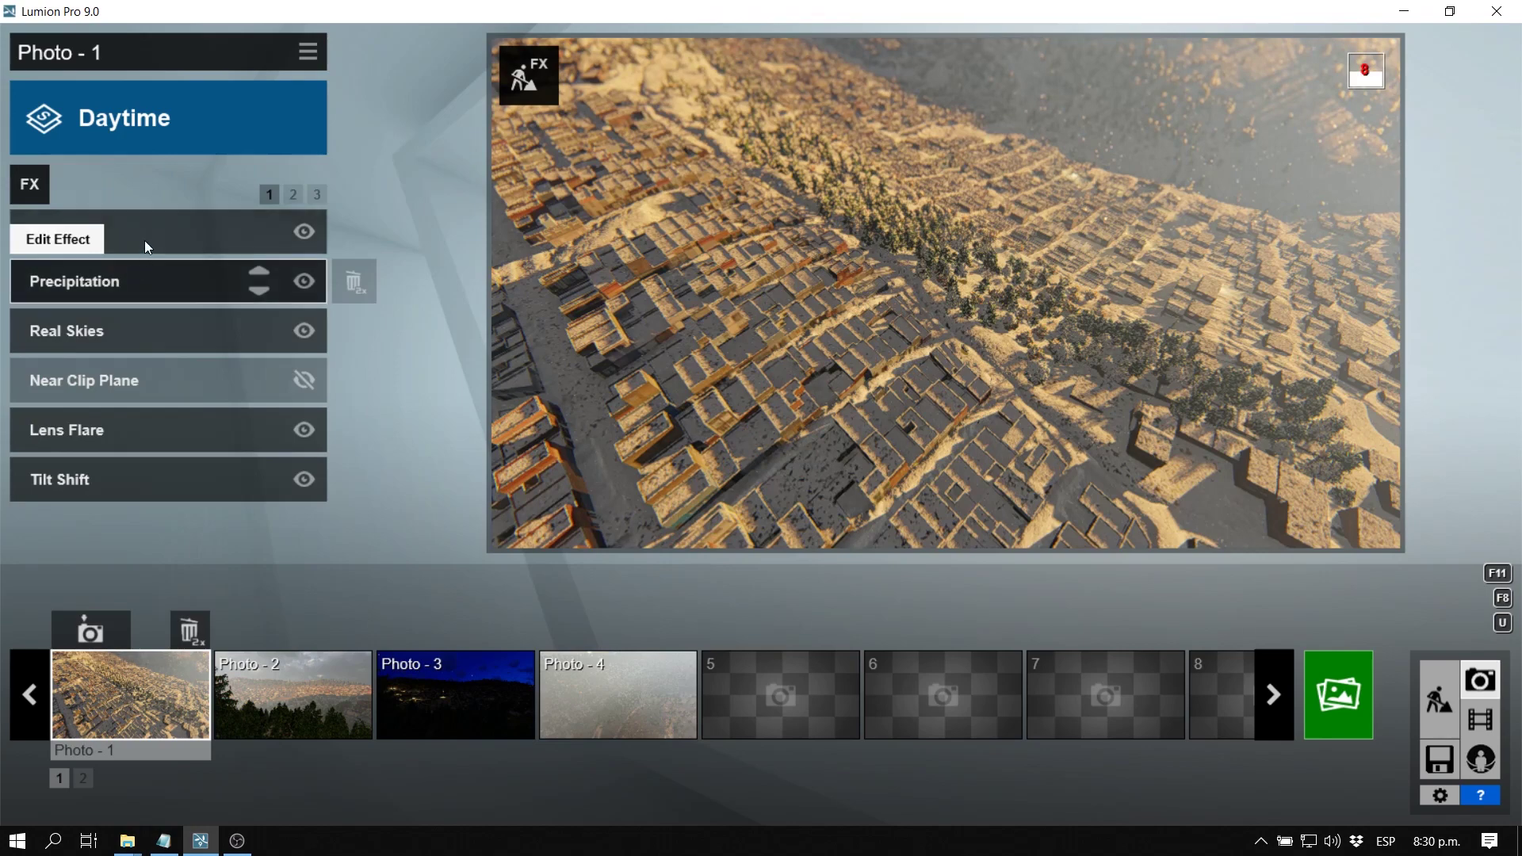
{"action": "left_click", "coordinate": [129, 486]}
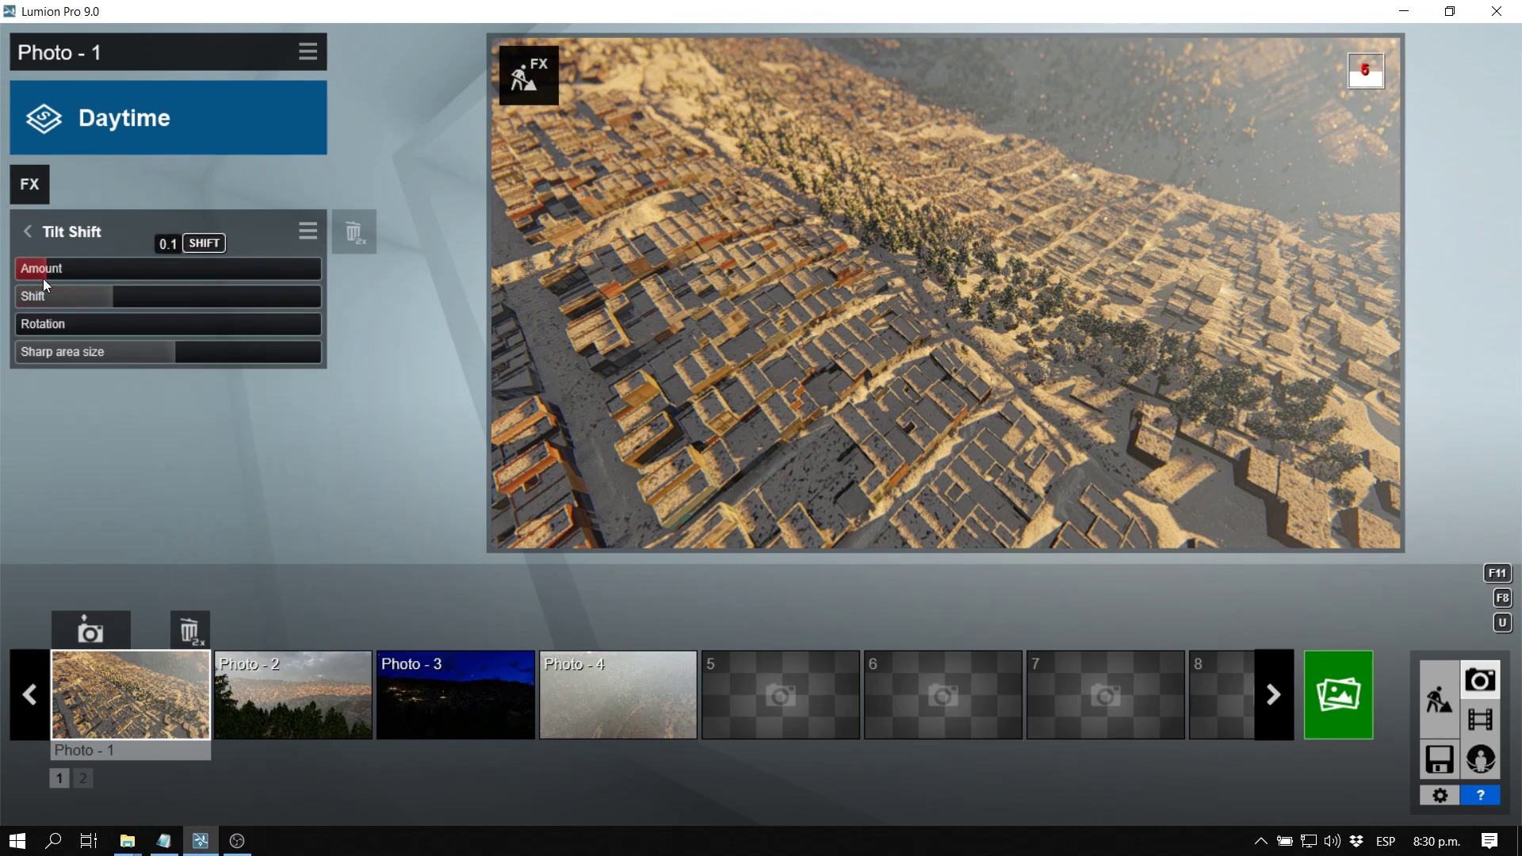
Recall Photo - 2 and set up rendering of the photo set
{"action": "left_click", "coordinate": [294, 698]}
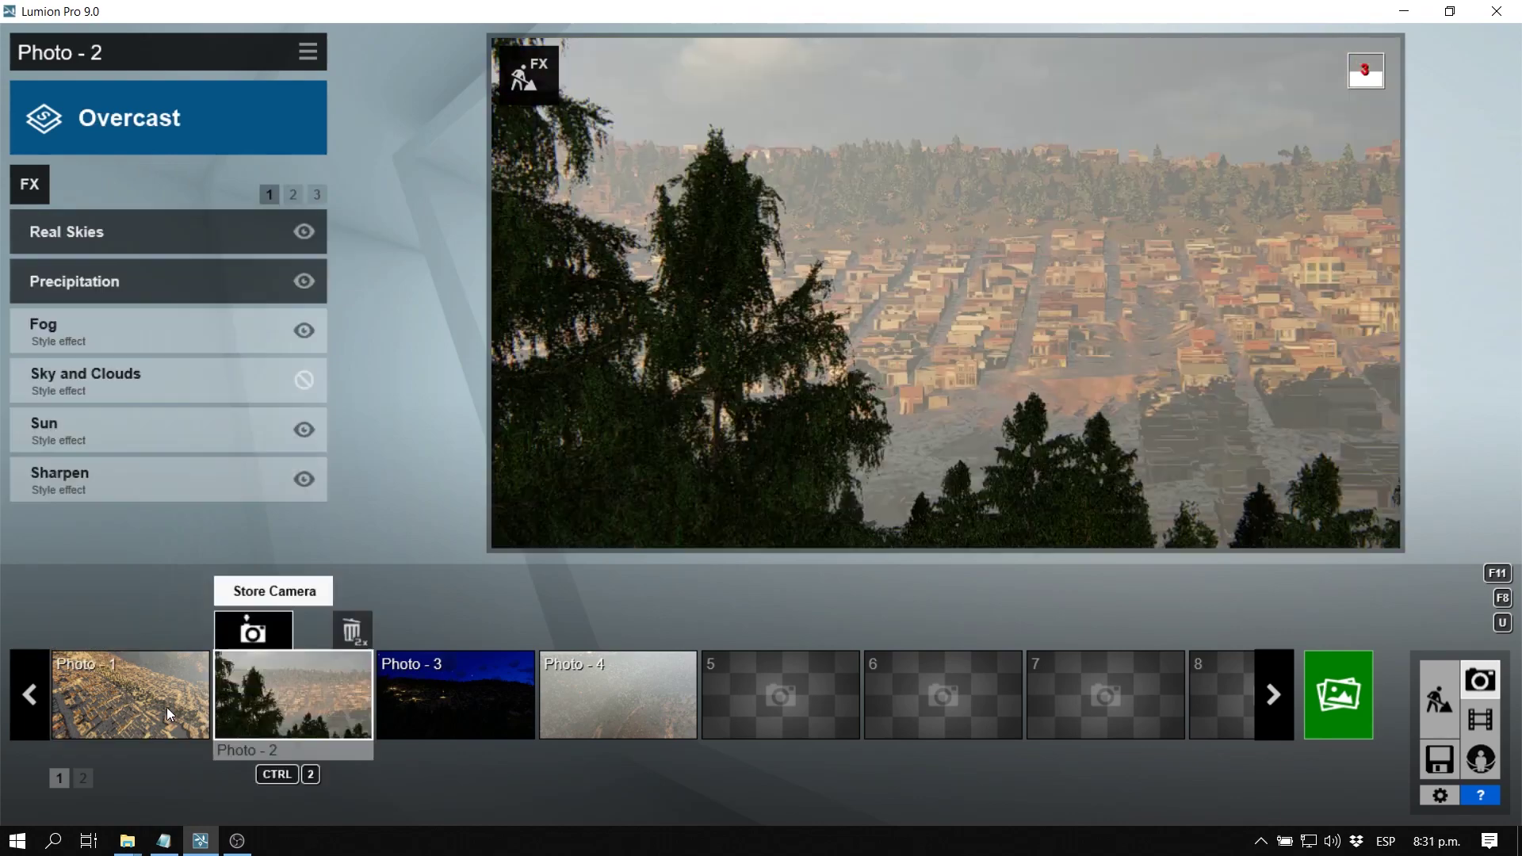
{"action": "left_click", "coordinate": [1330, 678]}
{"action": "left_click", "coordinate": [515, 74]}
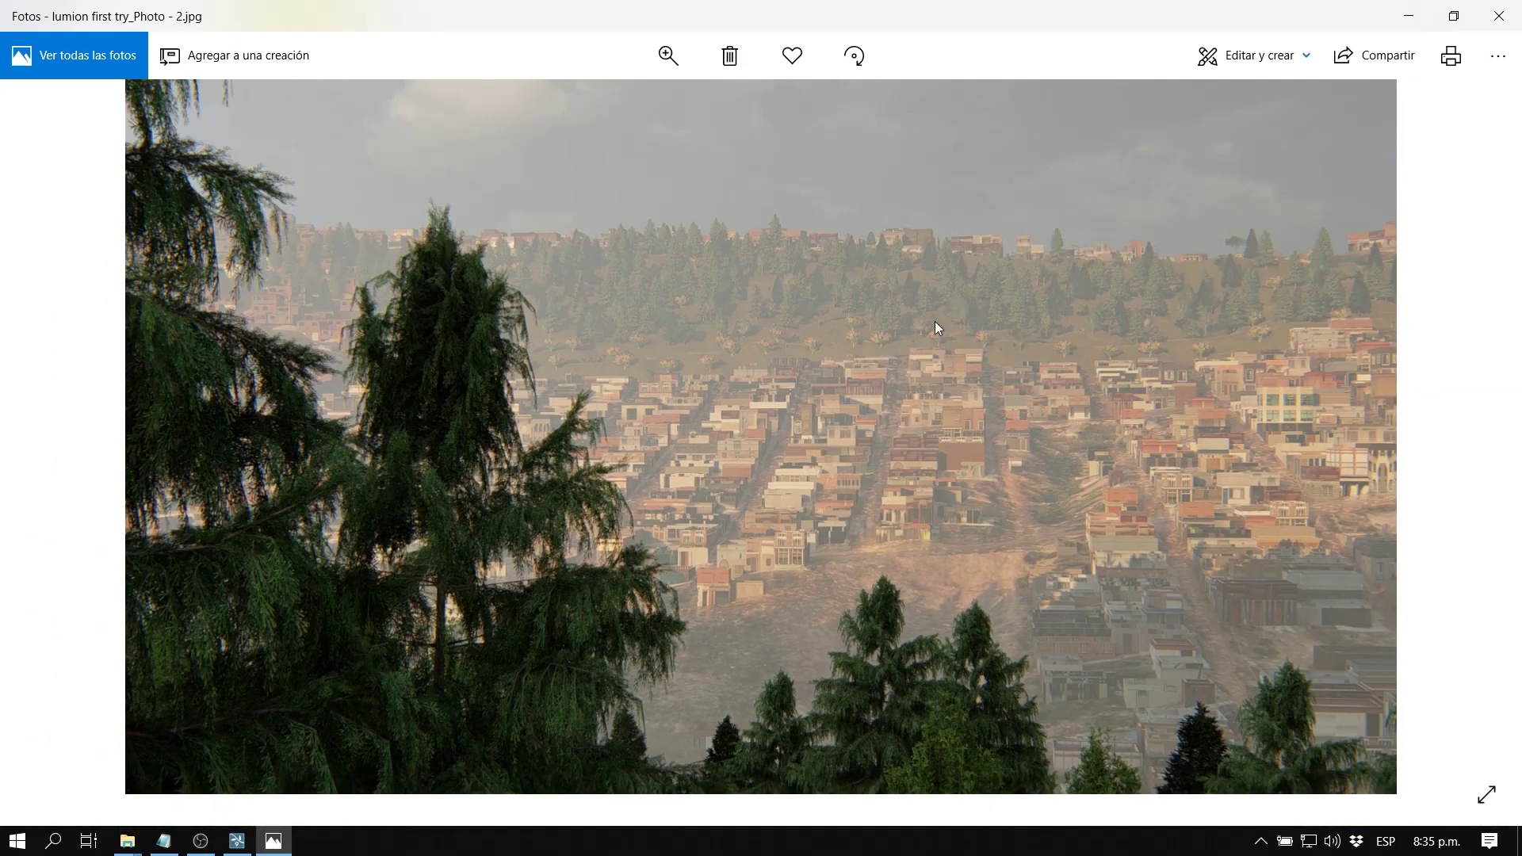
Switch back to Lumion and set Photo - 4's Precipitation to about 0.1 Rain / Snow and 0.2 Particles Quantity
{"action": "key", "text": "alt+Tab"}
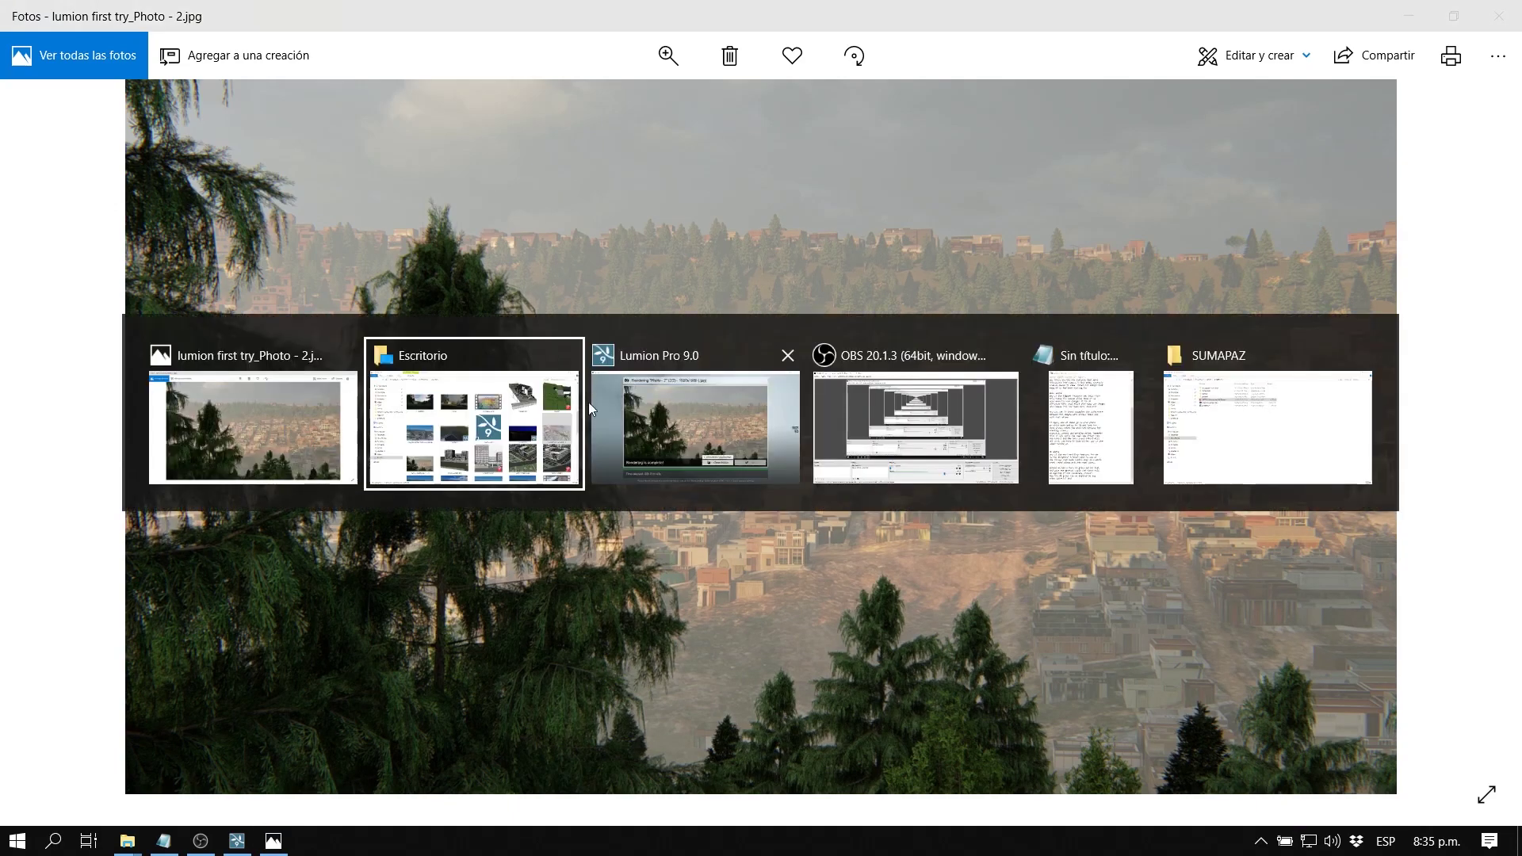
{"action": "left_click", "coordinate": [673, 411]}
{"action": "key", "text": "w"}
{"action": "right_click_drag", "start_coordinate": [807, 475], "coordinate": [807, 317]}
{"action": "right_click_drag", "start_coordinate": [945, 396], "coordinate": [890, 432]}
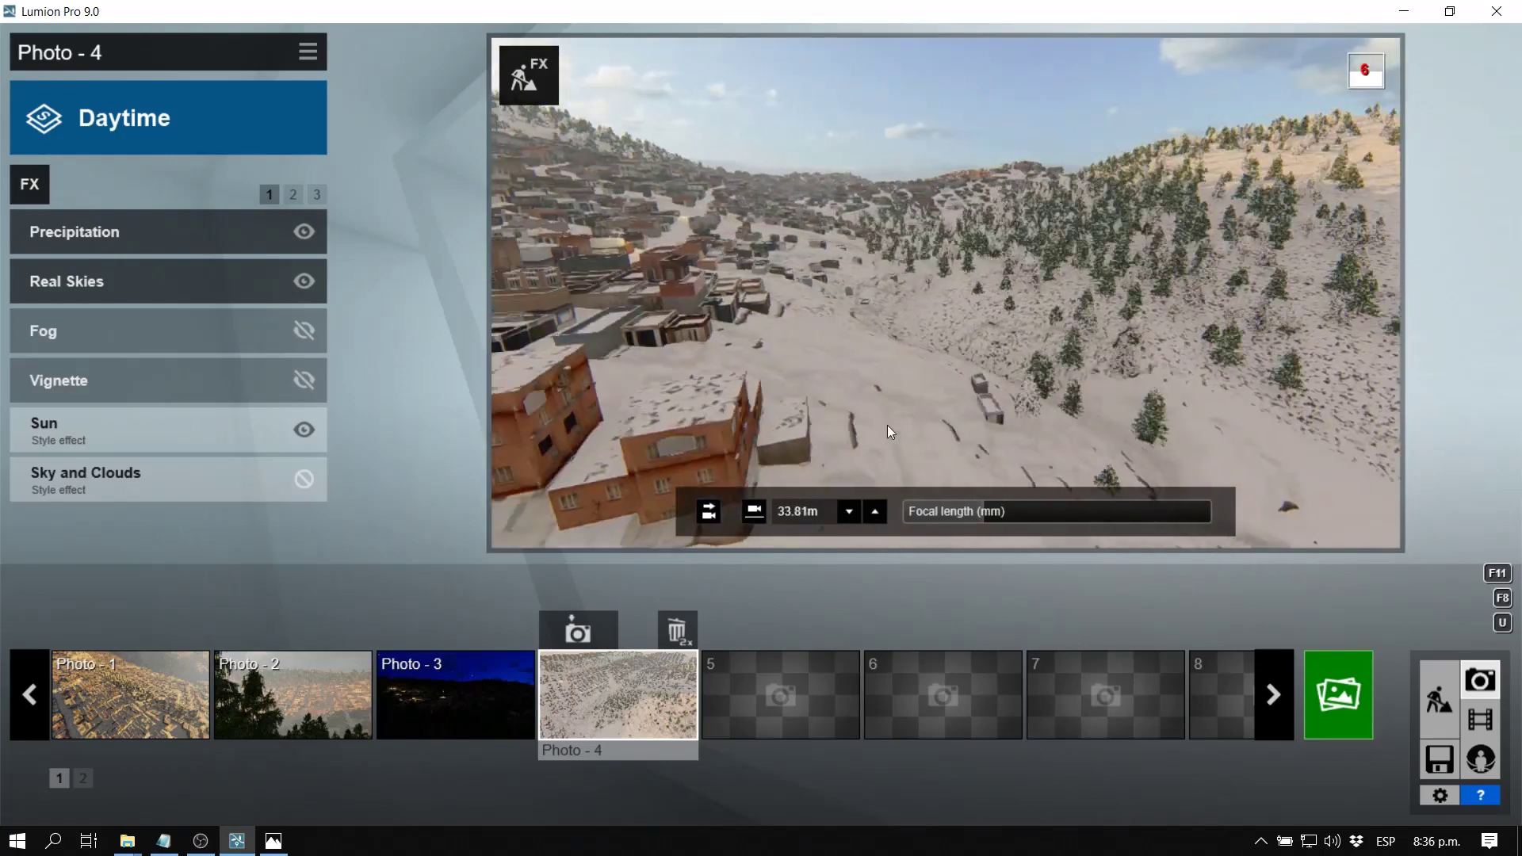
{"action": "left_click", "coordinate": [103, 232]}
{"action": "left_click_drag", "start_coordinate": [87, 269], "coordinate": [44, 272]}
{"action": "mouse_move", "coordinate": [103, 323]}
{"action": "left_mouse_down"}
{"action": "mouse_move", "coordinate": [143, 326]}
{"action": "mouse_move", "coordinate": [84, 327]}
{"action": "left_mouse_up"}
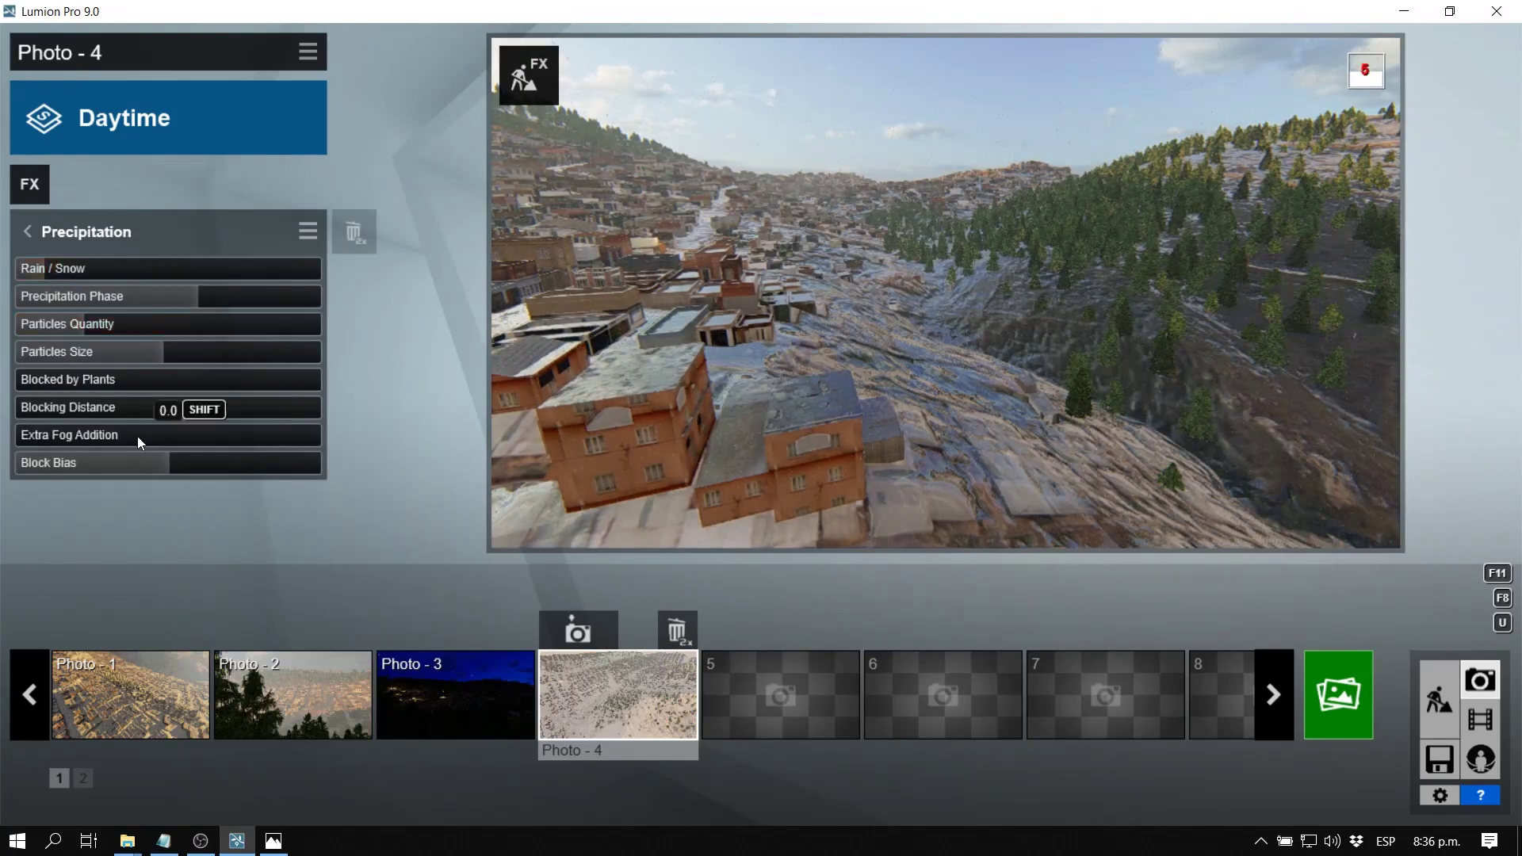
Raise Extra Fog Addition to about 0.6 and lower the Precipitation Phase to about 0.4 for the street view
{"action": "left_click_drag", "start_coordinate": [137, 436], "coordinate": [238, 436]}
{"action": "right_click_drag", "start_coordinate": [688, 403], "coordinate": [659, 358]}
{"action": "key", "text": "w"}
{"action": "left_click_drag", "start_coordinate": [238, 435], "coordinate": [210, 434]}
{"action": "left_click_drag", "start_coordinate": [195, 297], "coordinate": [130, 298]}
{"action": "key", "text": "w"}
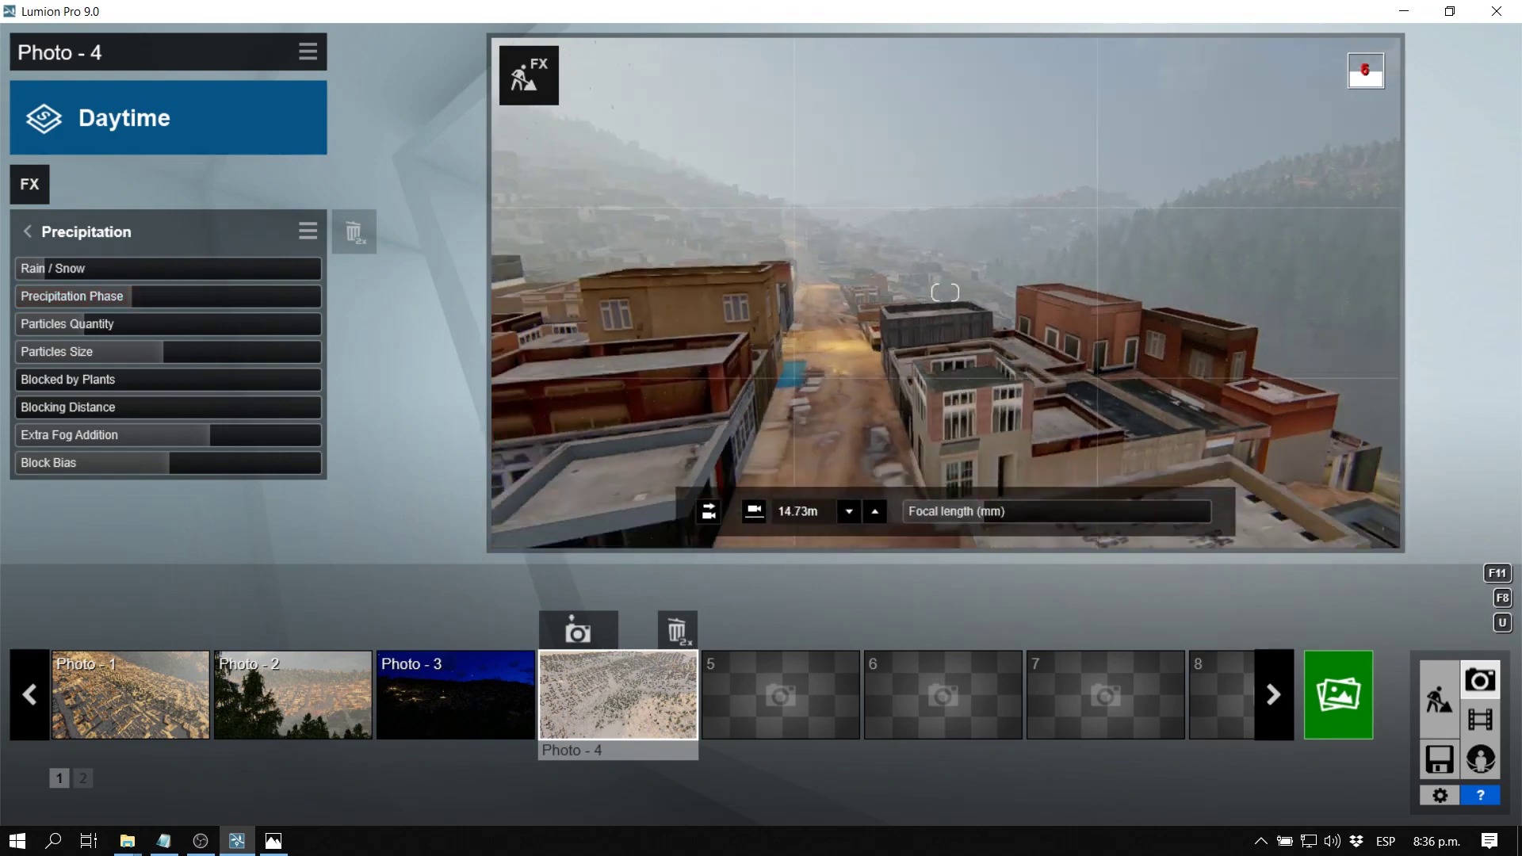
Place the camera at eye level on a rooftop facing the street, and set Extra Fog Addition to 0.5
{"action": "right_click_drag", "start_coordinate": [748, 406], "coordinate": [783, 314]}
{"action": "key", "text": "w"}
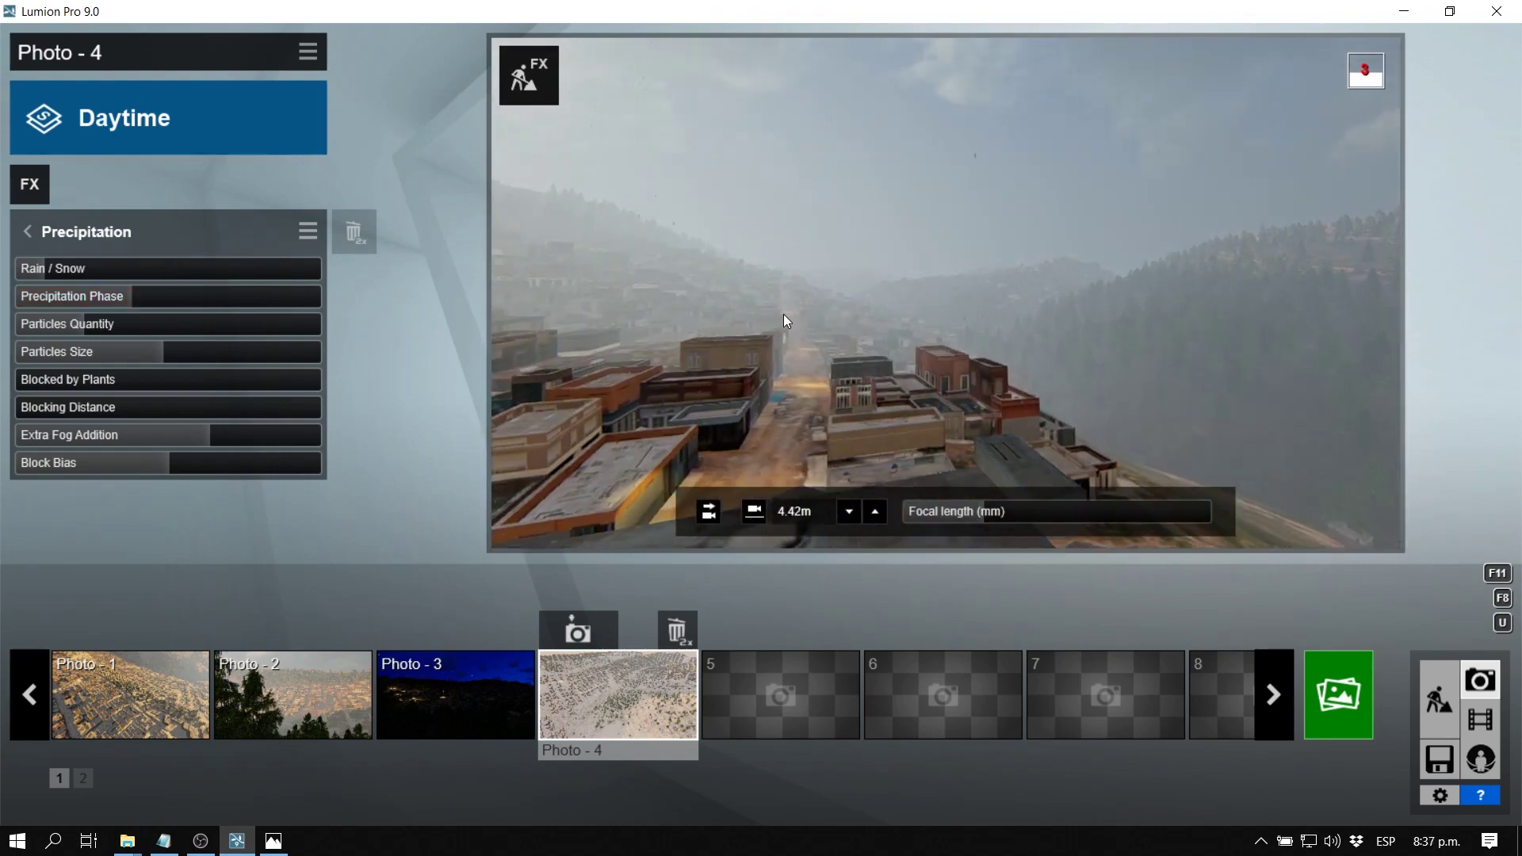
{"action": "left_click", "coordinate": [750, 514]}
{"action": "mouse_move", "coordinate": [751, 476]}
{"action": "right_mouse_down"}
{"action": "mouse_move", "coordinate": [750, 413]}
{"action": "mouse_move", "coordinate": [750, 476]}
{"action": "right_mouse_up"}
{"action": "left_click", "coordinate": [164, 436]}
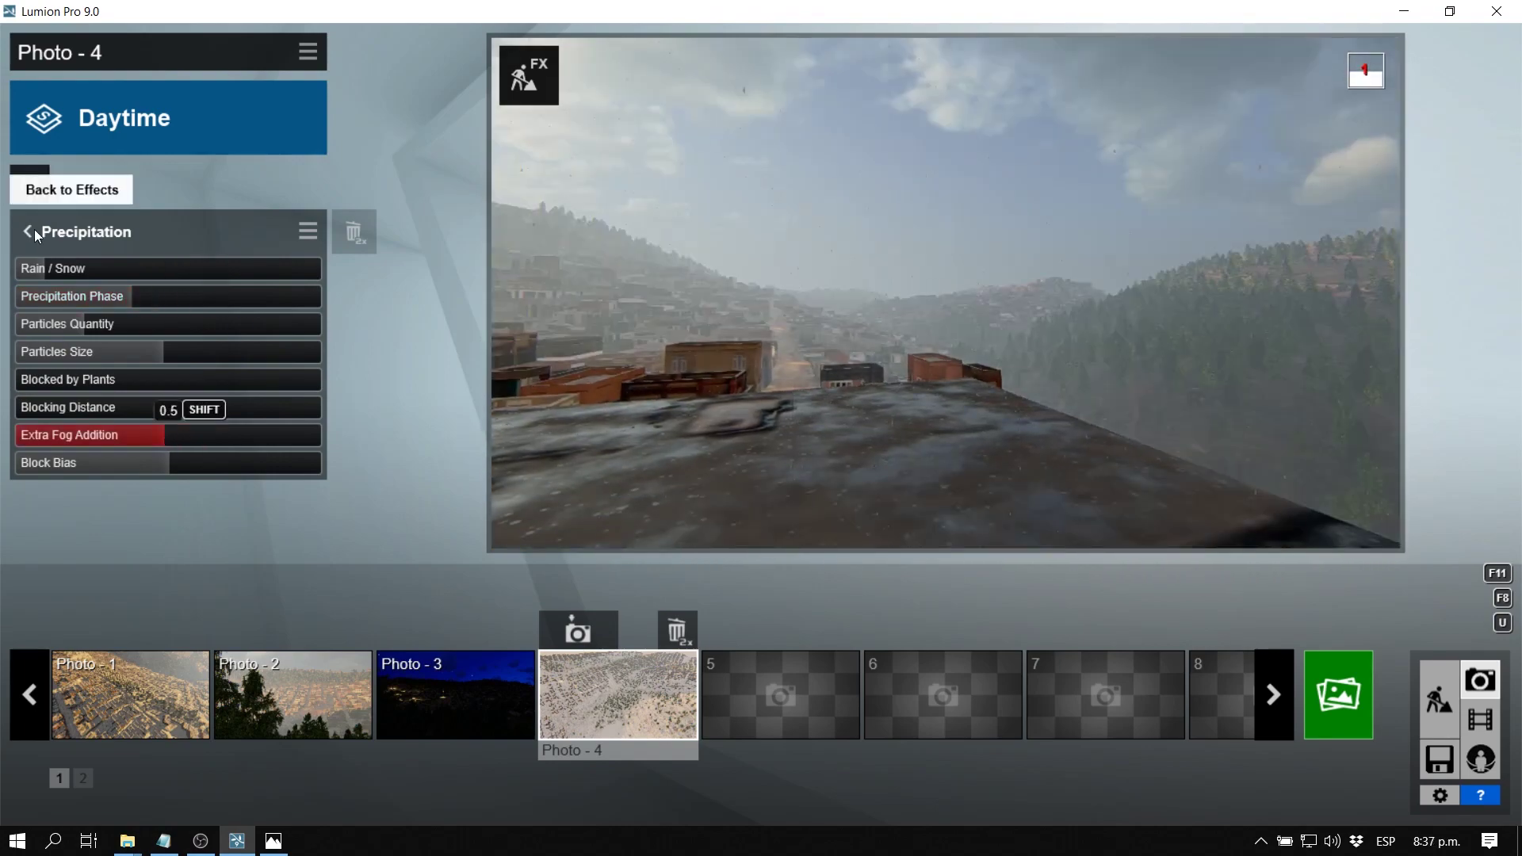
Change the Real Skies image to a dark overcast sky and set its Heading to -73.6
{"action": "left_click", "coordinate": [31, 231]}
{"action": "left_click", "coordinate": [119, 232]}
{"action": "left_click", "coordinate": [80, 291]}
{"action": "left_click", "coordinate": [444, 270]}
{"action": "left_click", "coordinate": [79, 292]}
{"action": "left_click", "coordinate": [754, 100]}
{"action": "left_click", "coordinate": [677, 264]}
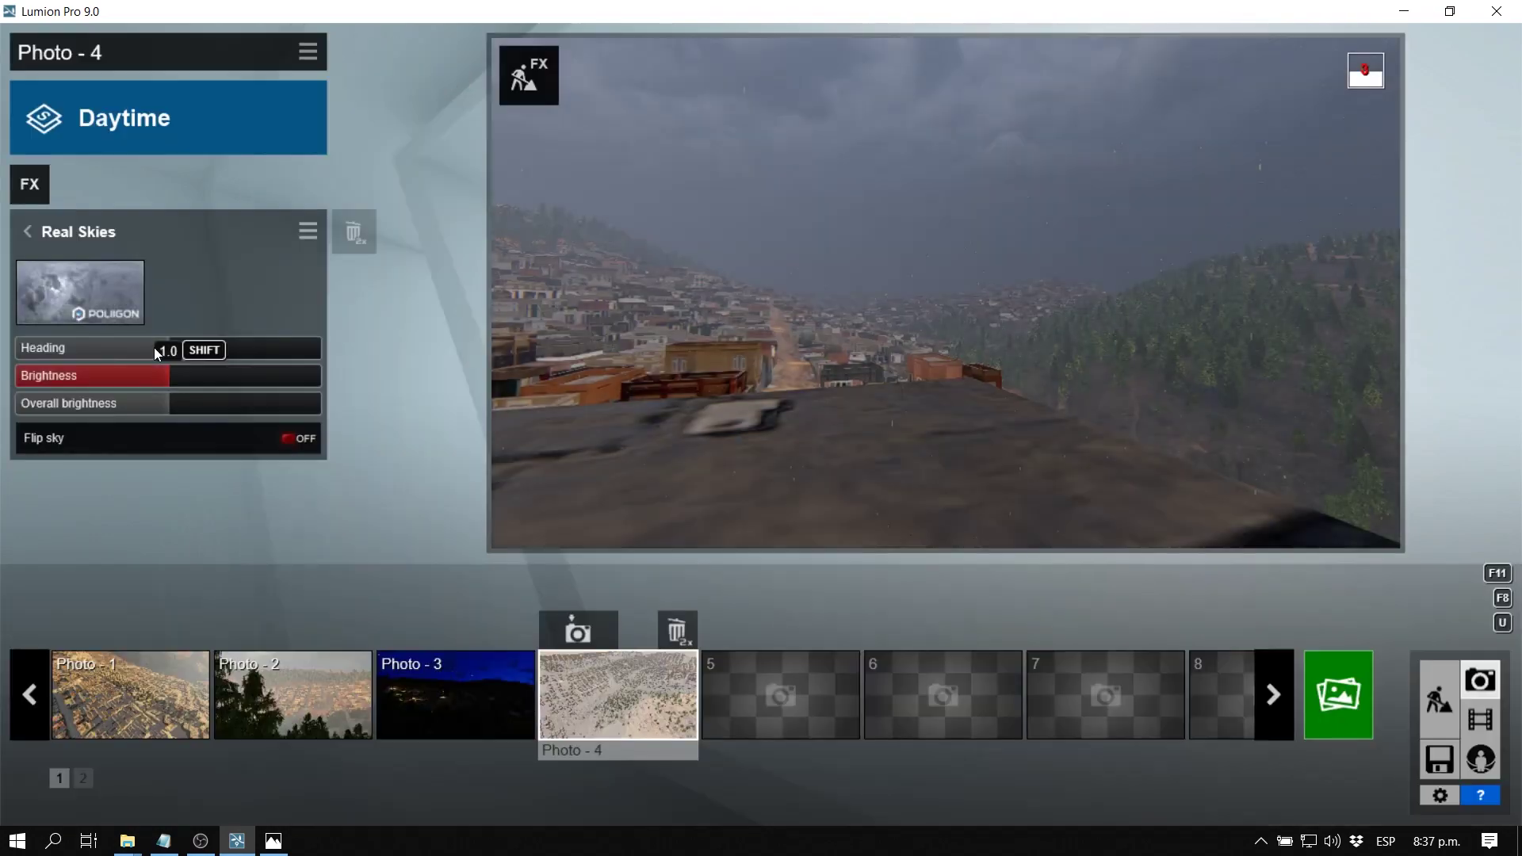
{"action": "left_click_drag", "start_coordinate": [153, 348], "coordinate": [108, 349]}
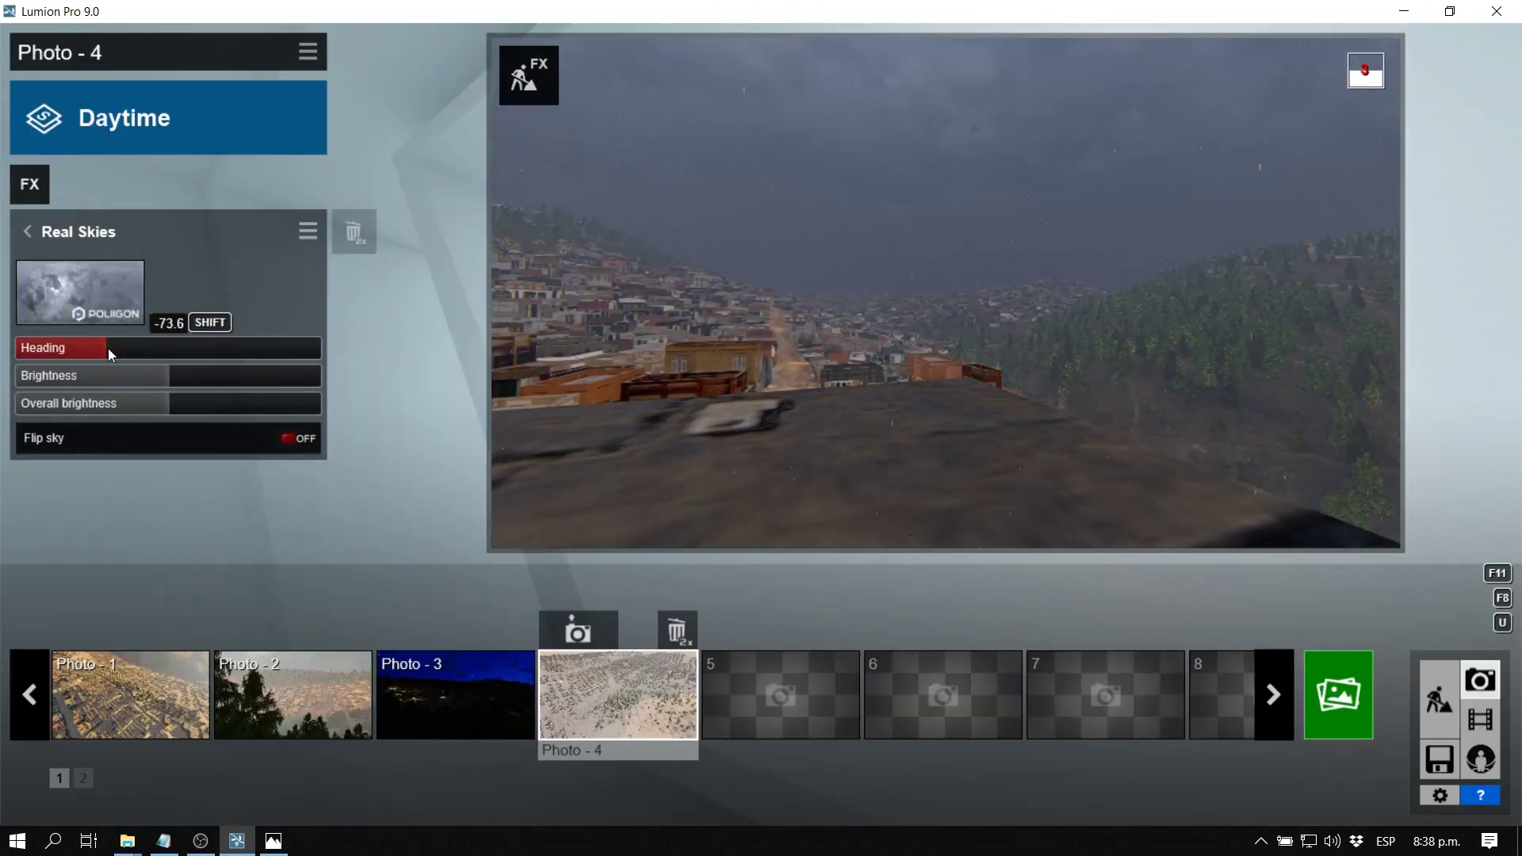
Raise the Precipitation effect's Particles Quantity to about 0.9 and Precipitation Phase to 0.7
{"action": "mouse_move", "coordinate": [875, 418]}
{"action": "right_mouse_down"}
{"action": "mouse_move", "coordinate": [825, 468]}
{"action": "mouse_move", "coordinate": [876, 444]}
{"action": "right_mouse_up"}
{"action": "left_click", "coordinate": [28, 232]}
{"action": "left_click", "coordinate": [111, 232]}
{"action": "left_click_drag", "start_coordinate": [121, 322], "coordinate": [304, 322]}
{"action": "left_click_drag", "start_coordinate": [159, 302], "coordinate": [221, 296]}
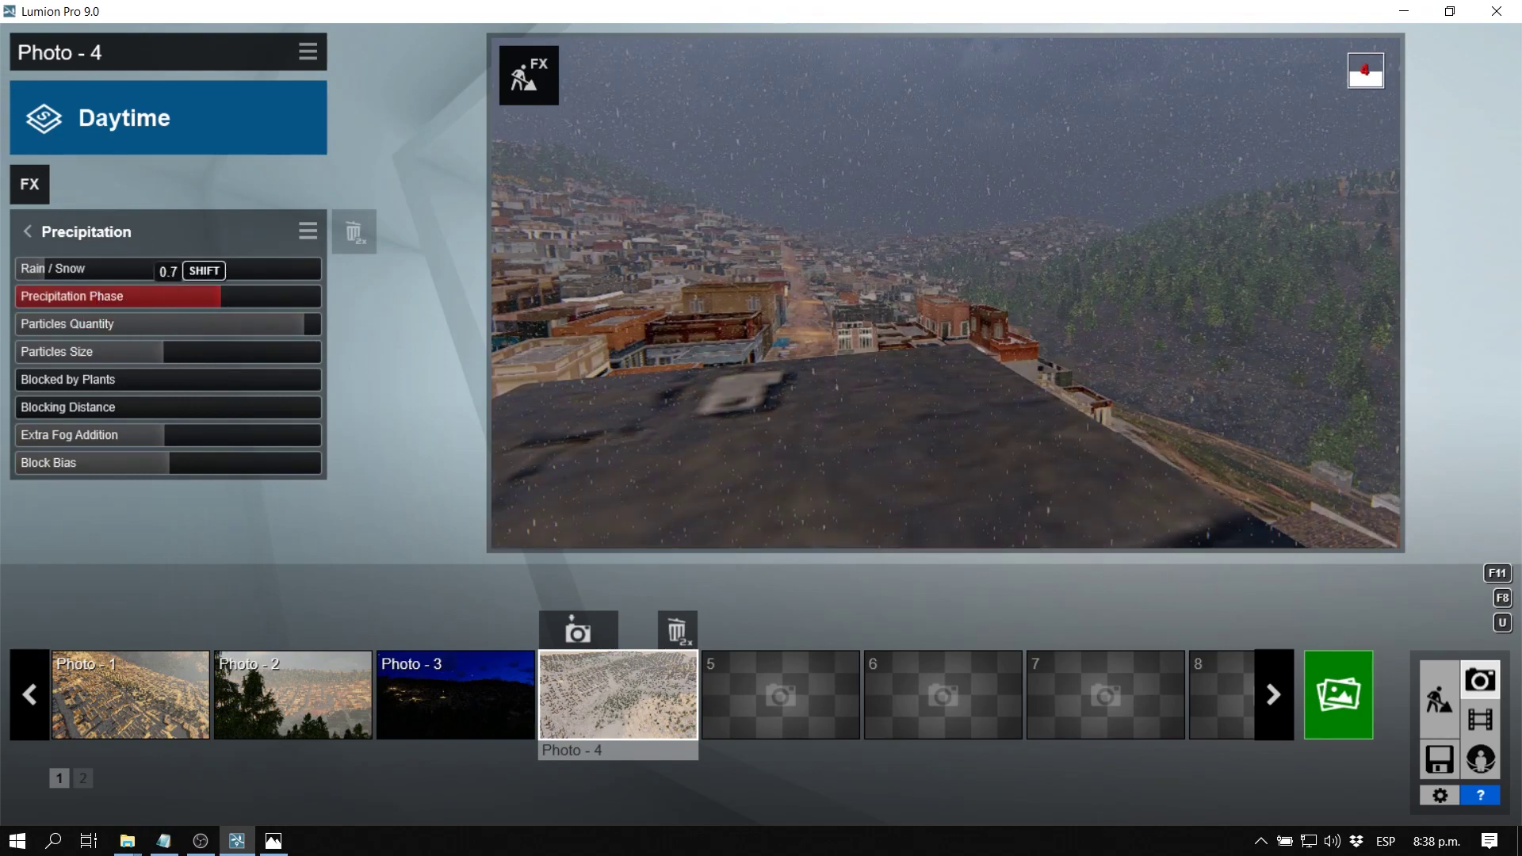
Frame the rainy rooftop view, render the current shot at 1920x1080 and save the image to the desktop
{"action": "right_click_drag", "start_coordinate": [697, 412], "coordinate": [717, 361]}
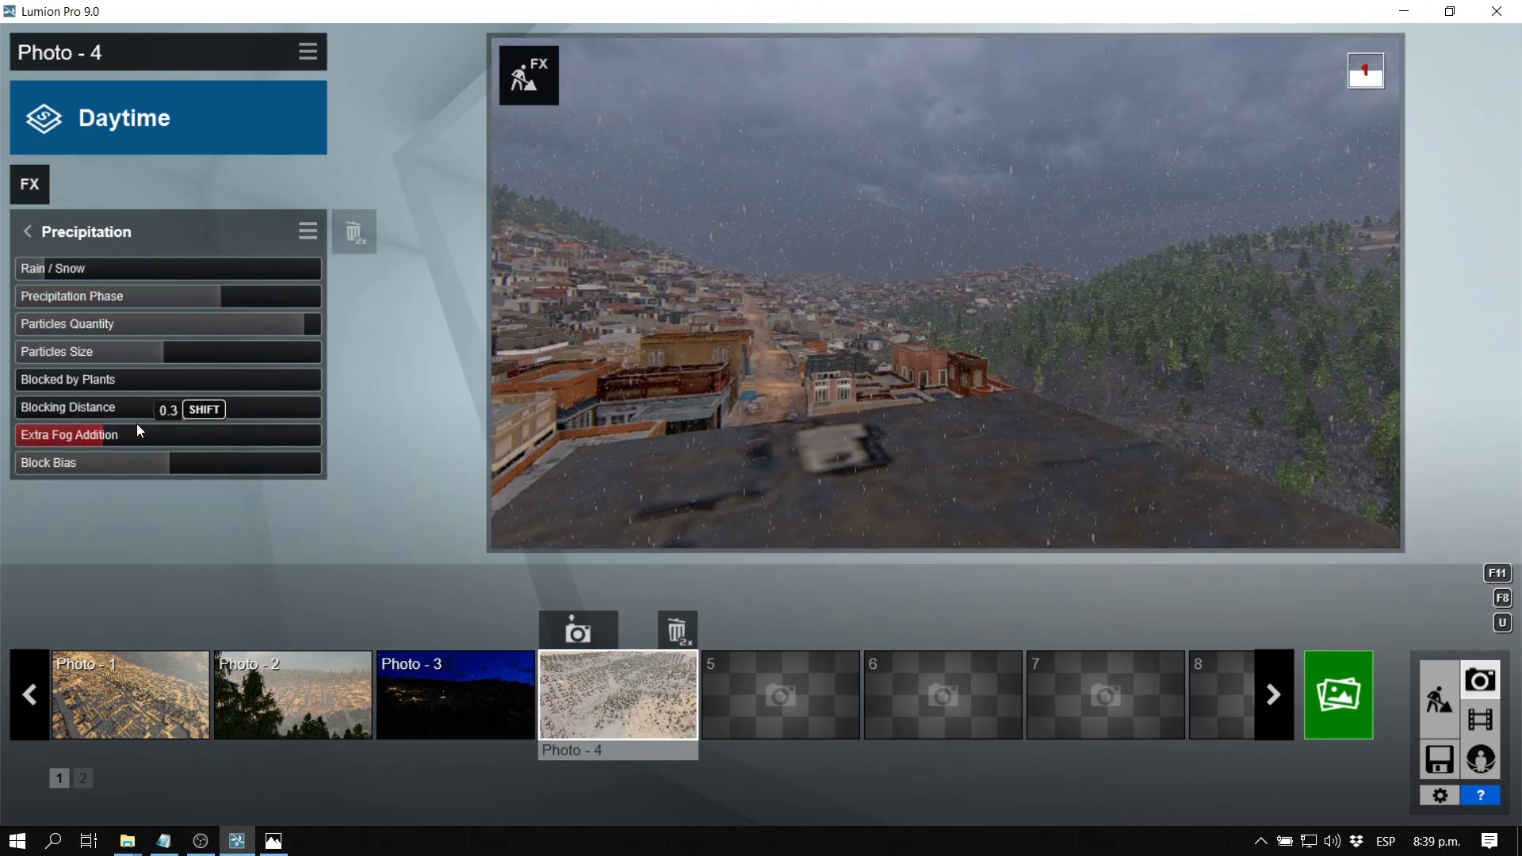
{"action": "left_click", "coordinate": [1338, 695]}
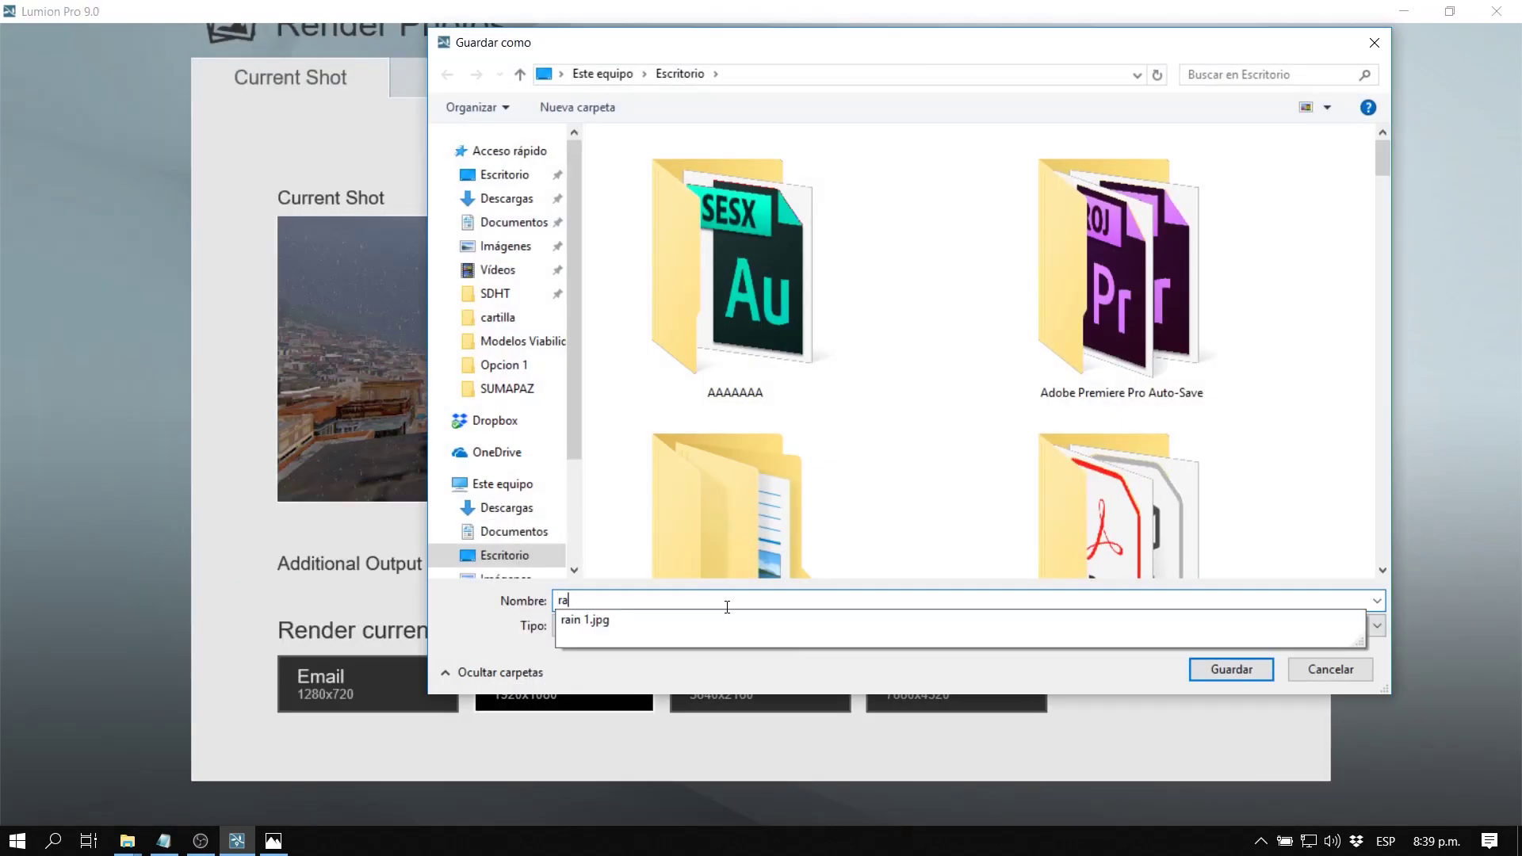
{"action": "key", "text": "Return"}
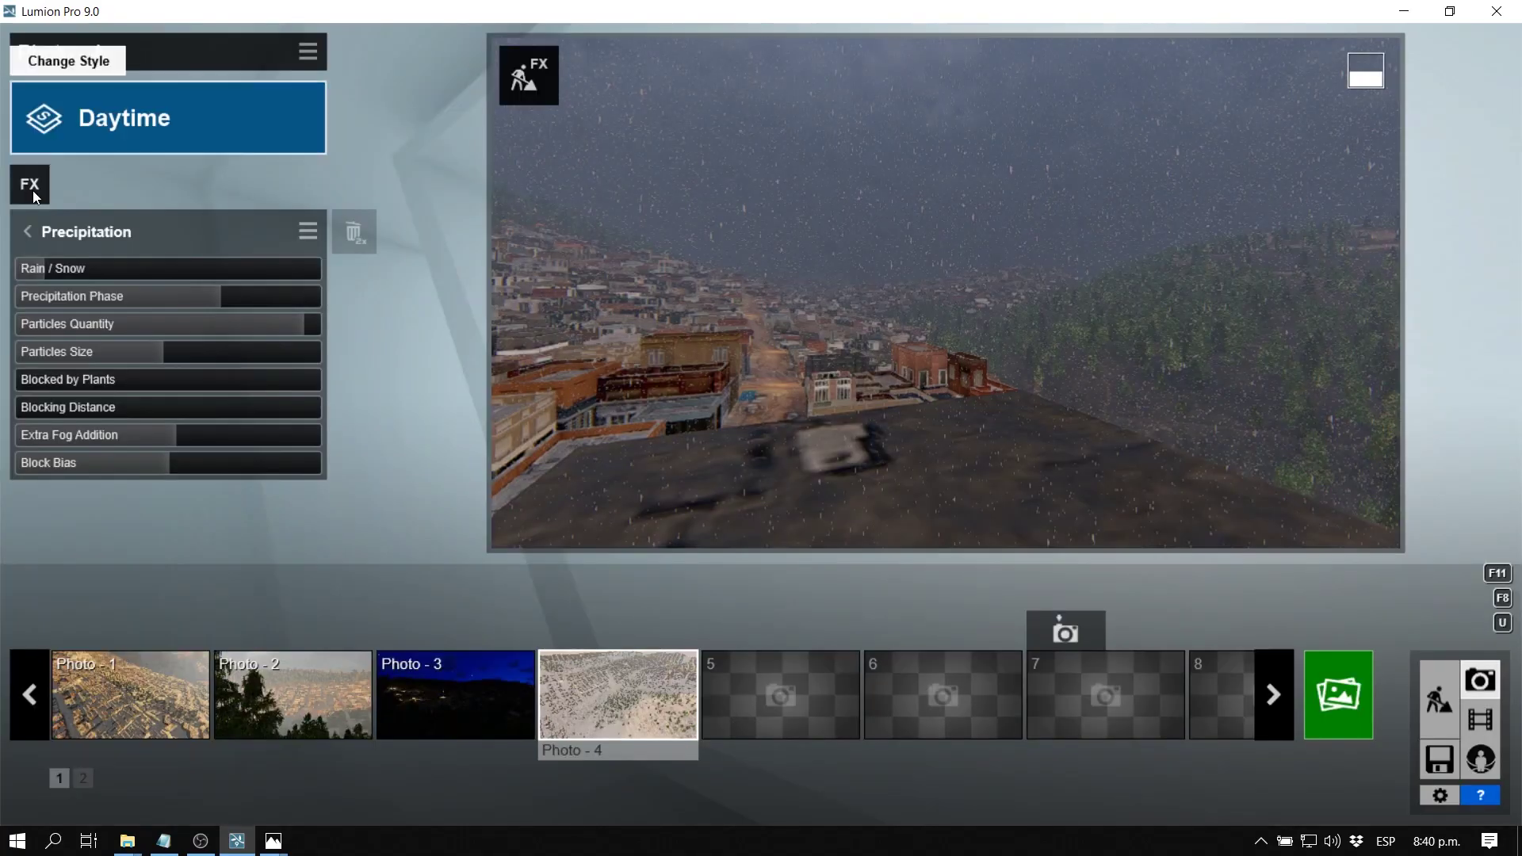
Add the Volume Clouds effect and lower the Precipitation effect's Particles Size to about 0.2
{"action": "left_click", "coordinate": [33, 191]}
{"action": "left_click", "coordinate": [1058, 401]}
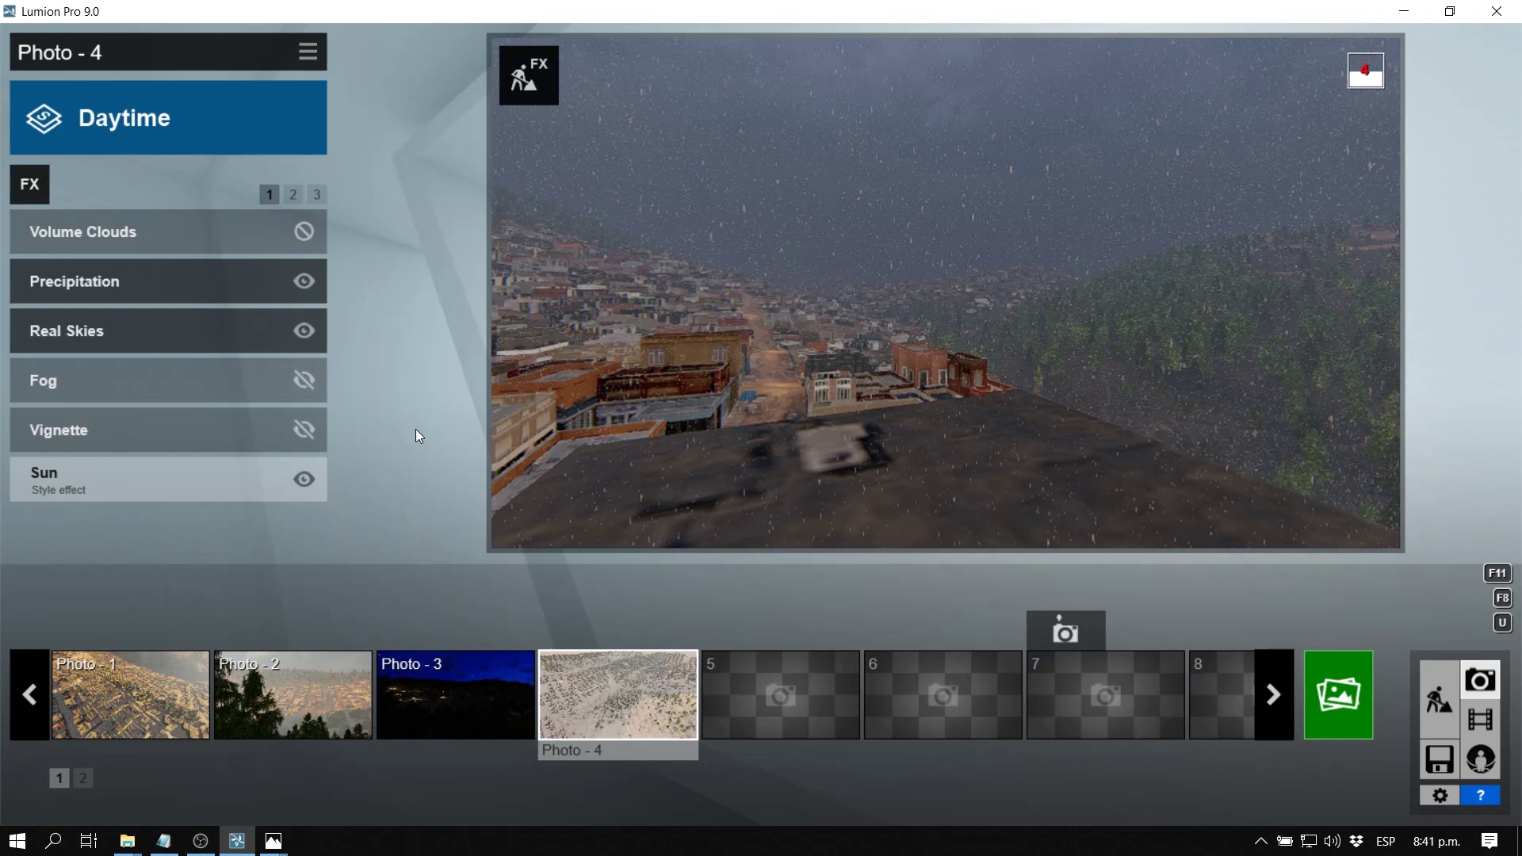
{"action": "left_click", "coordinate": [103, 281]}
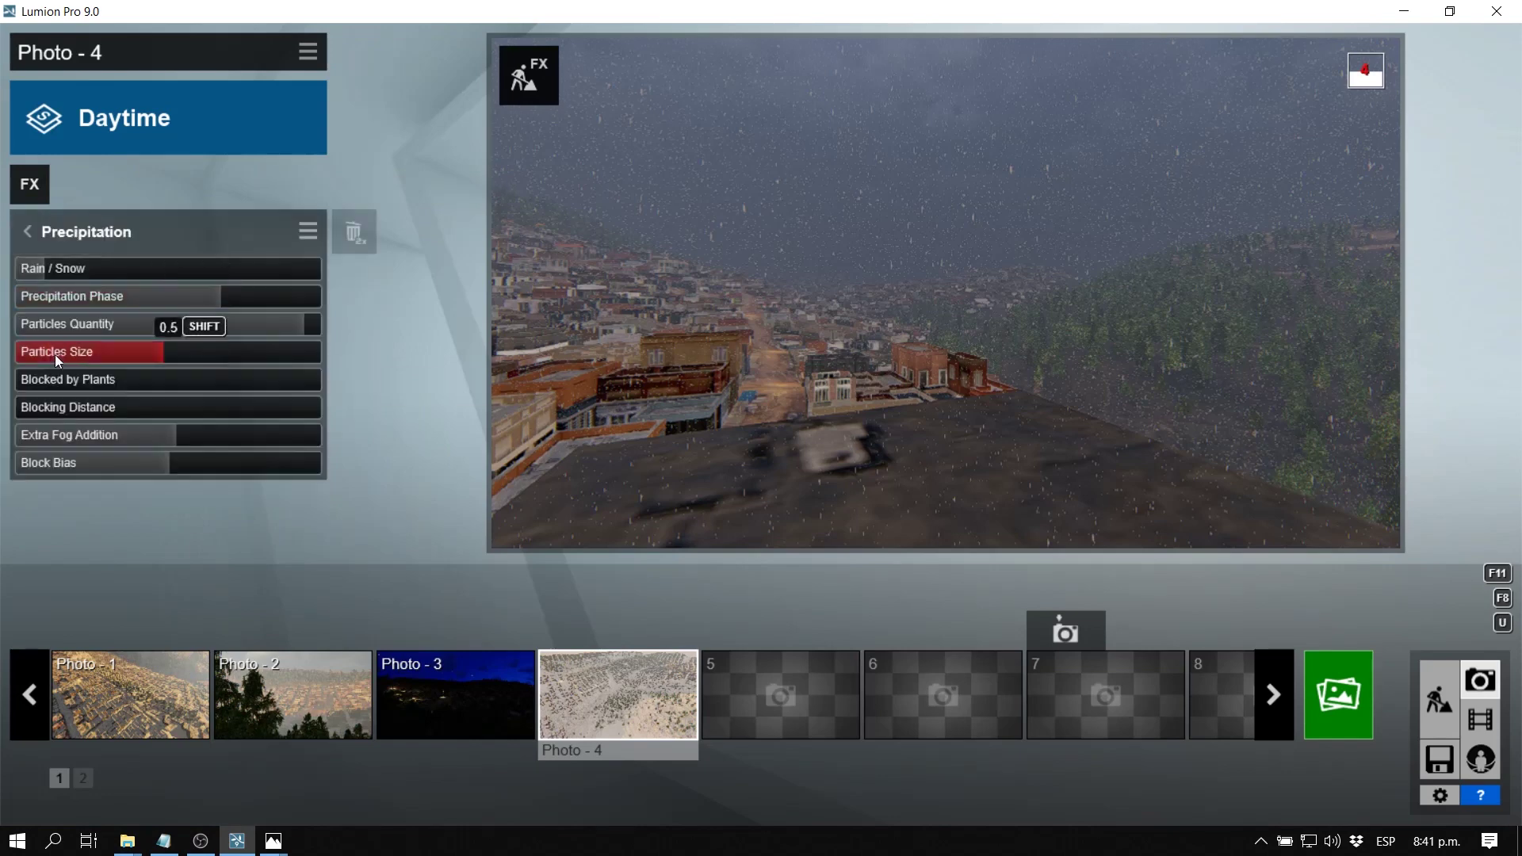
{"action": "left_click", "coordinate": [81, 353]}
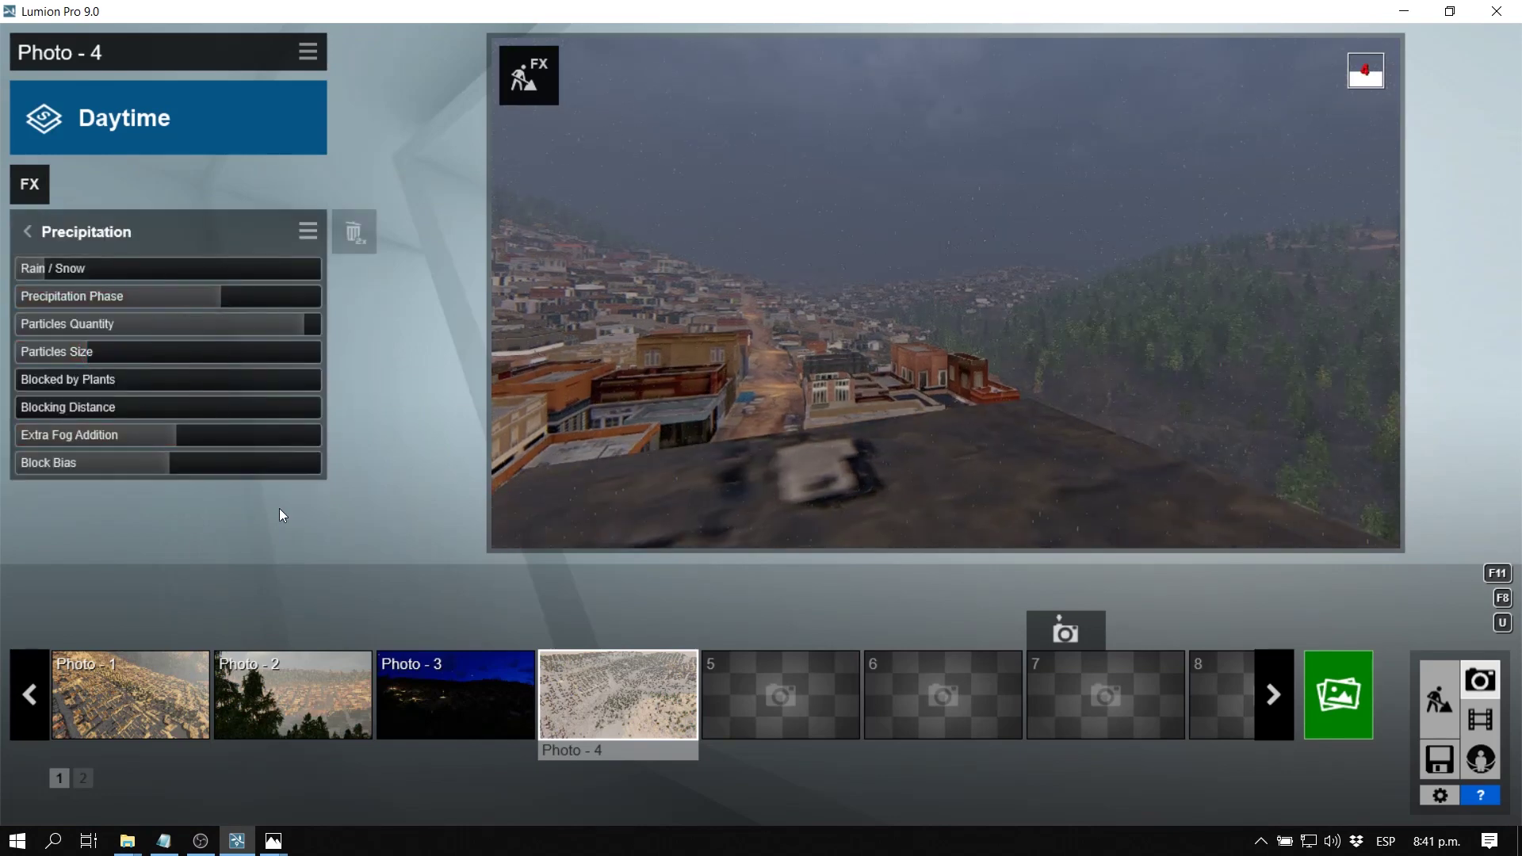
Add the Tilt Shift effect to an elevated view over the town and adjust its Shift, Sharp area size and Amount
{"action": "key", "text": "s"}
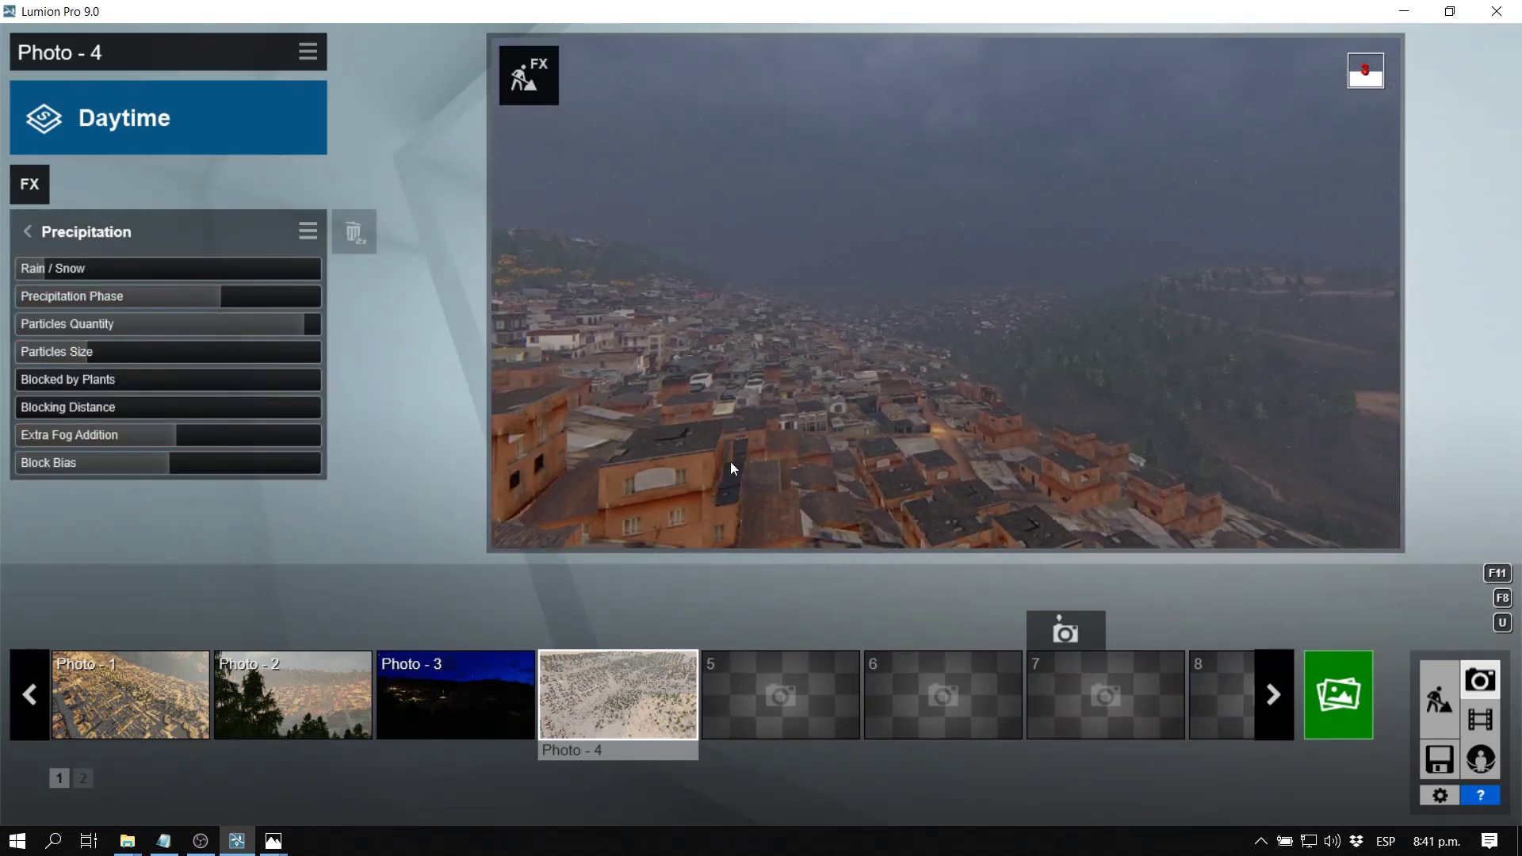
{"action": "key", "text": "s"}
{"action": "mouse_move", "coordinate": [730, 462]}
{"action": "right_mouse_down"}
{"action": "mouse_move", "coordinate": [754, 527]}
{"action": "mouse_move", "coordinate": [730, 462]}
{"action": "right_mouse_up"}
{"action": "left_click", "coordinate": [28, 231]}
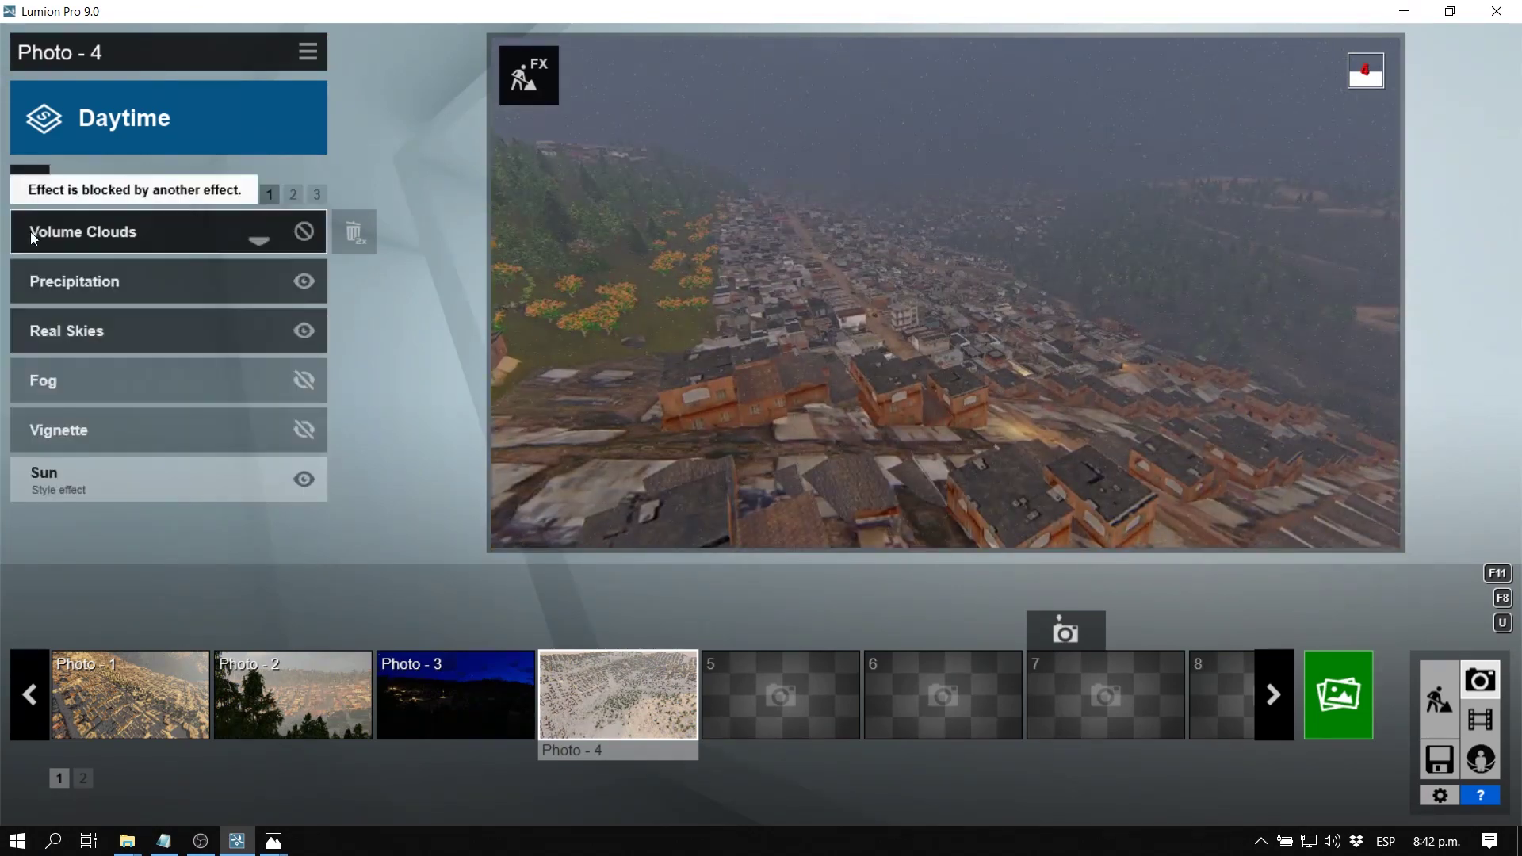
{"action": "left_click", "coordinate": [30, 184]}
{"action": "left_click", "coordinate": [410, 74]}
{"action": "left_click", "coordinate": [411, 401]}
{"action": "left_click_drag", "start_coordinate": [138, 297], "coordinate": [220, 308]}
{"action": "left_click", "coordinate": [159, 352]}
{"action": "left_click", "coordinate": [165, 299]}
{"action": "left_click_drag", "start_coordinate": [169, 269], "coordinate": [111, 268]}
Change the Real Skies image to a stormy blue sky, adjust its Heading, and reframe the camera with hillside trees in the foreground
{"action": "left_click", "coordinate": [28, 232]}
{"action": "left_click", "coordinate": [73, 283]}
{"action": "left_click", "coordinate": [79, 292]}
{"action": "left_click", "coordinate": [723, 262]}
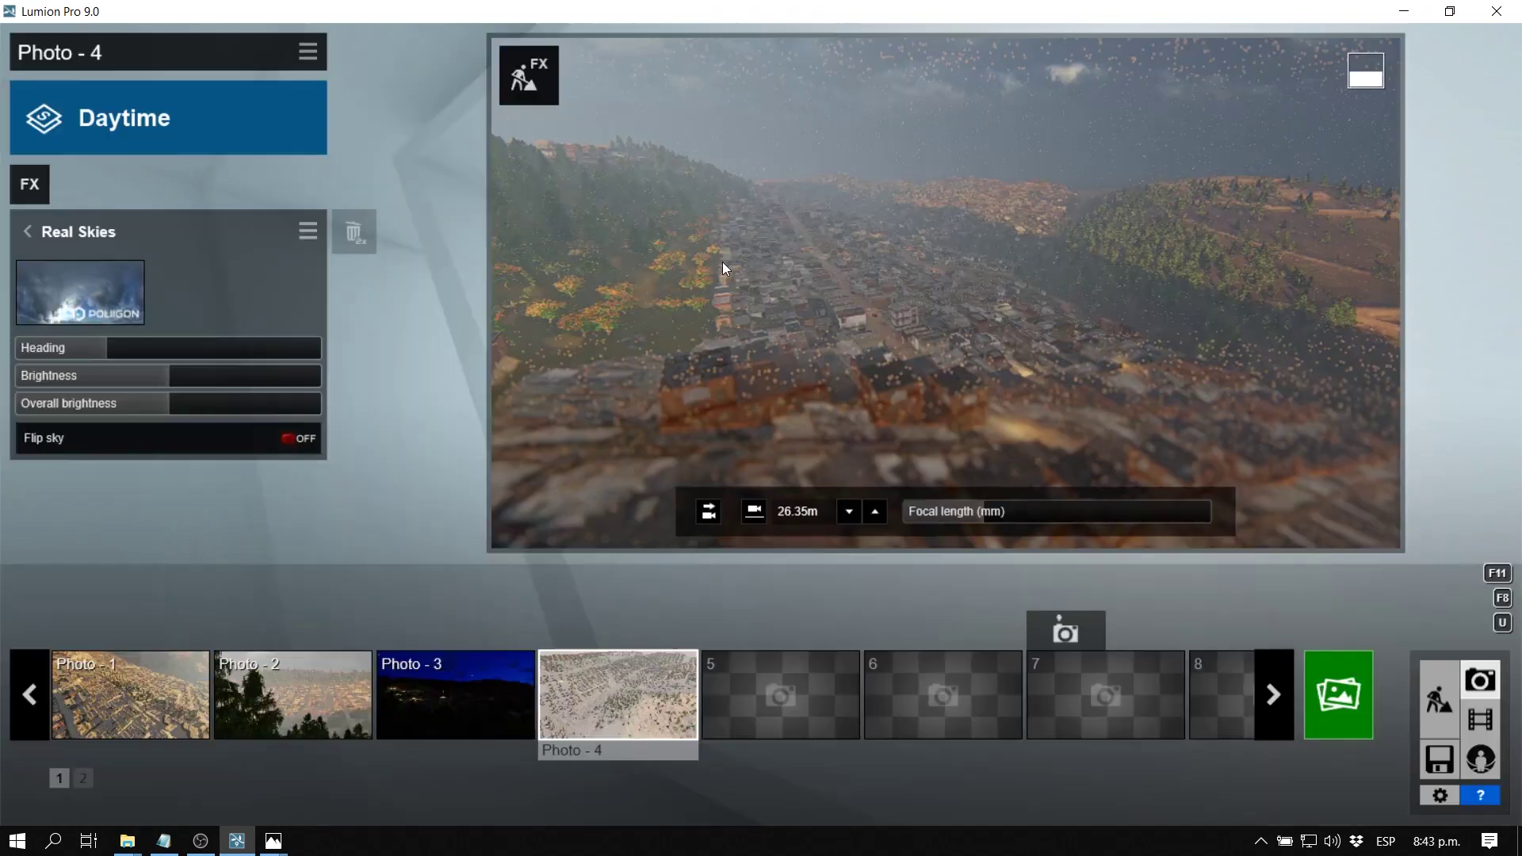
{"action": "left_click_drag", "start_coordinate": [220, 353], "coordinate": [50, 345]}
{"action": "key", "text": "w"}
{"action": "right_click_drag", "start_coordinate": [945, 293], "coordinate": [716, 253]}
{"action": "key", "text": "q"}
{"action": "left_click", "coordinate": [28, 231]}
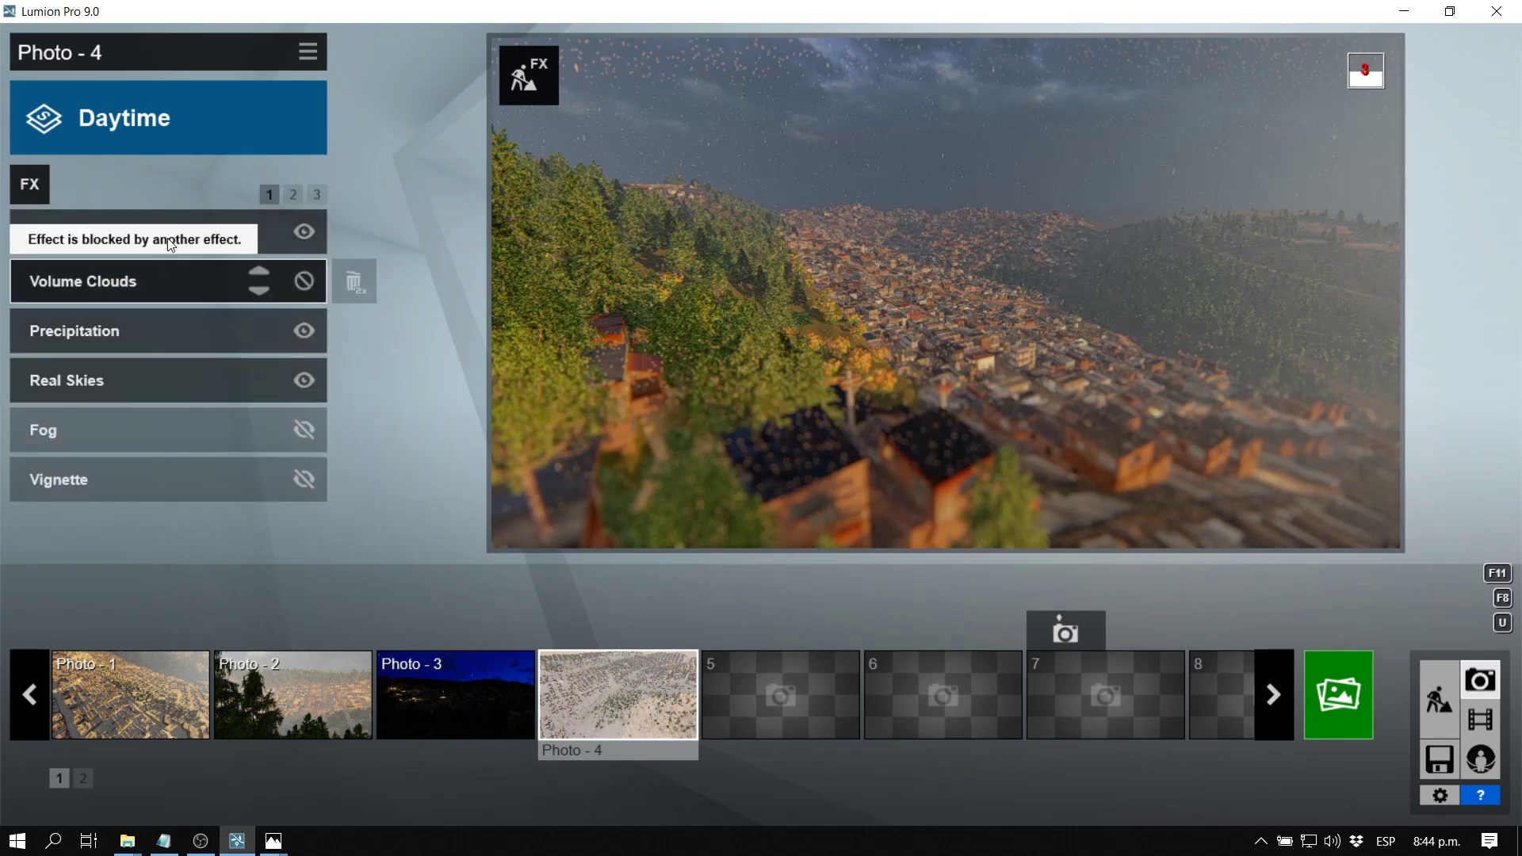
Enable the Fog effect for the photo and increase its fog amount
{"action": "left_click", "coordinate": [176, 323]}
{"action": "left_click", "coordinate": [28, 231]}
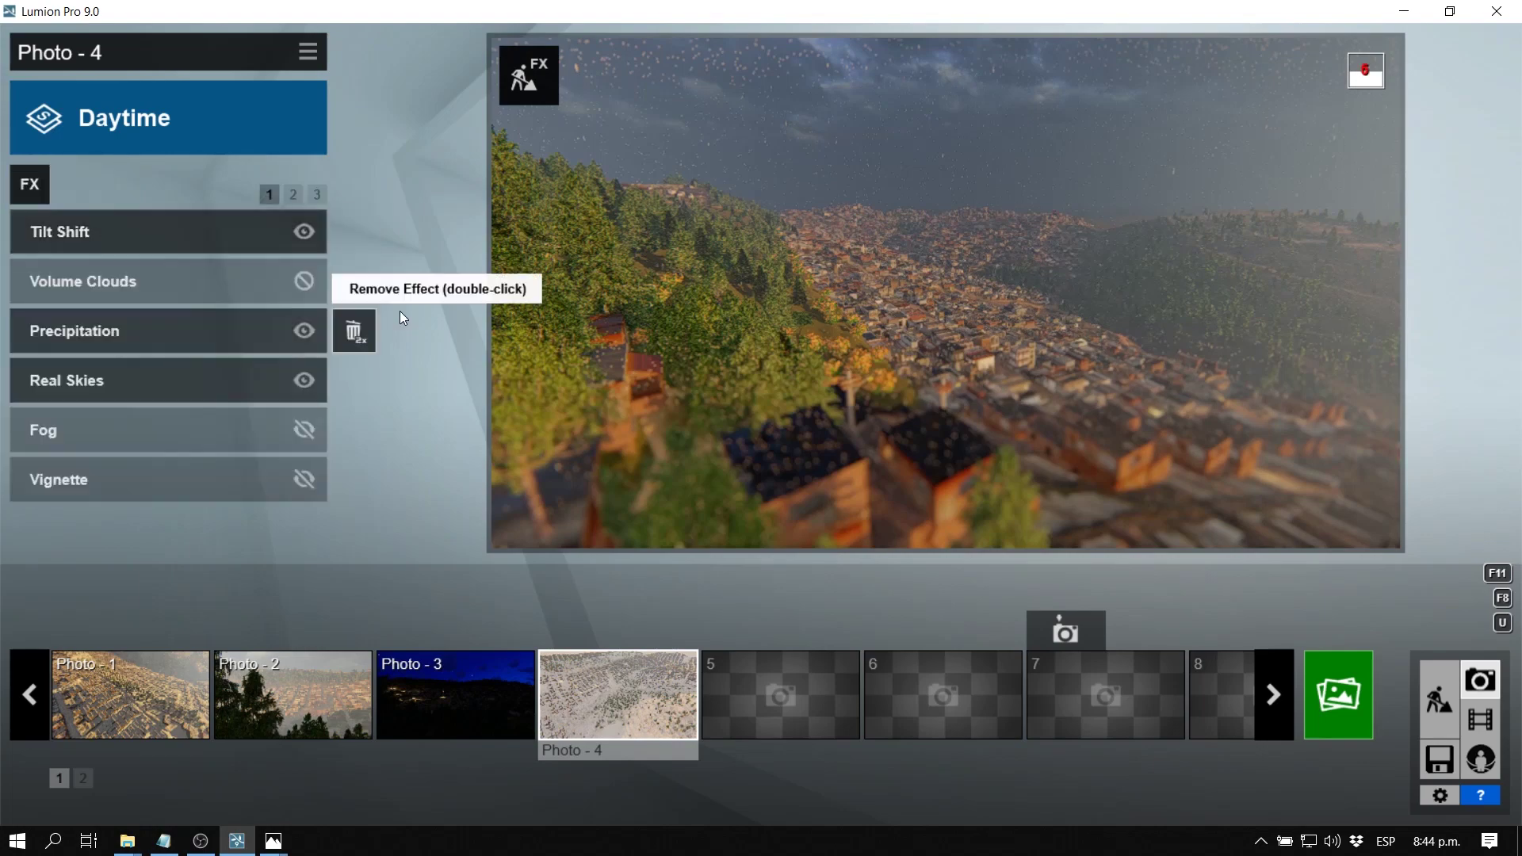
{"action": "left_click", "coordinate": [304, 428]}
{"action": "left_click", "coordinate": [135, 430]}
{"action": "left_click_drag", "start_coordinate": [83, 268], "coordinate": [149, 264]}
Start rendering the current shot at 1920x1080
{"action": "left_click", "coordinate": [1326, 681]}
{"action": "left_click", "coordinate": [633, 687]}
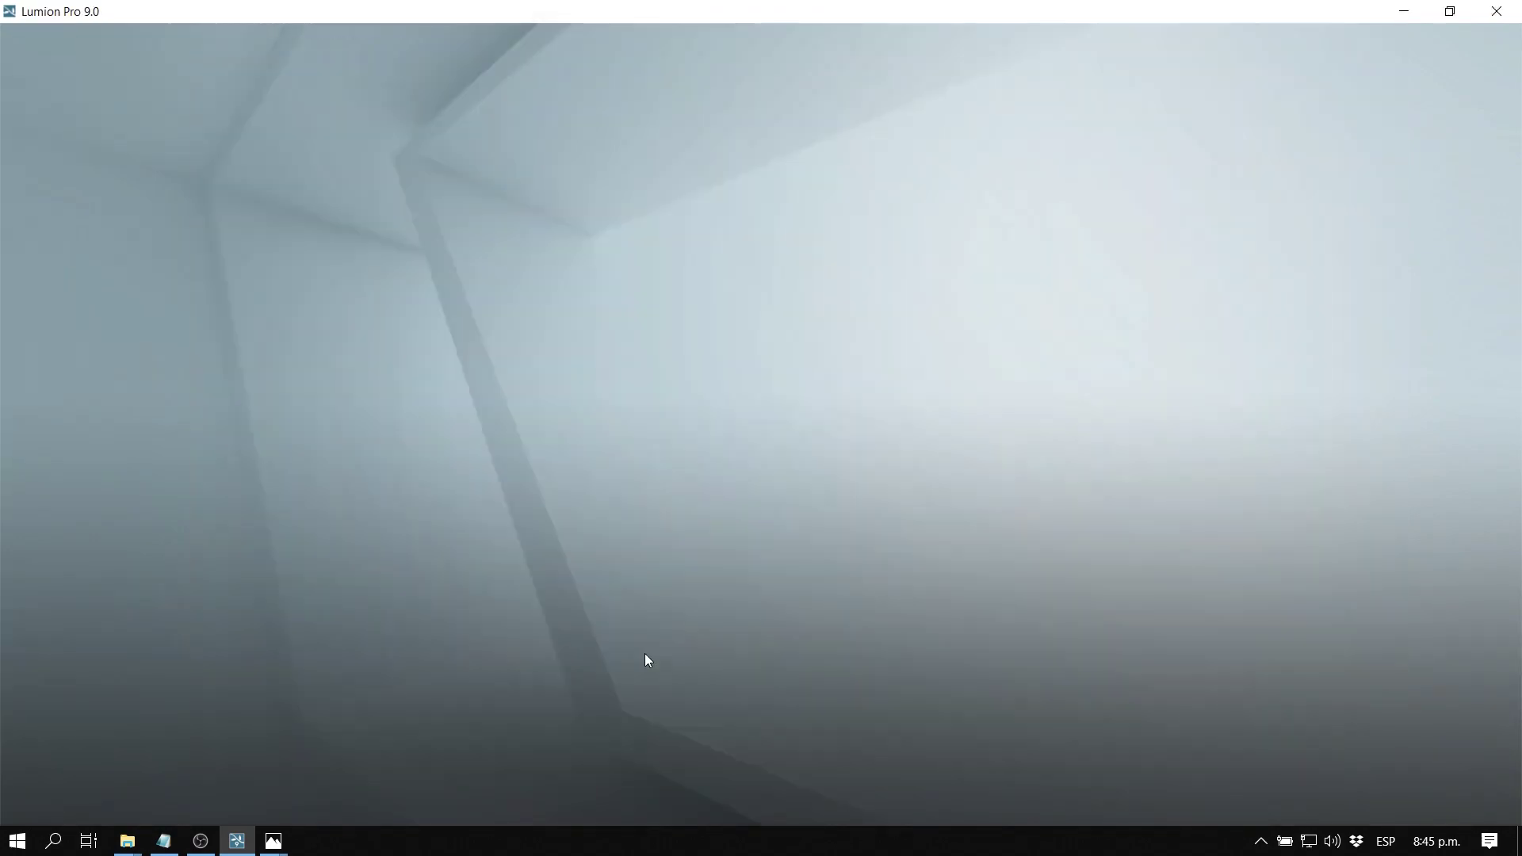